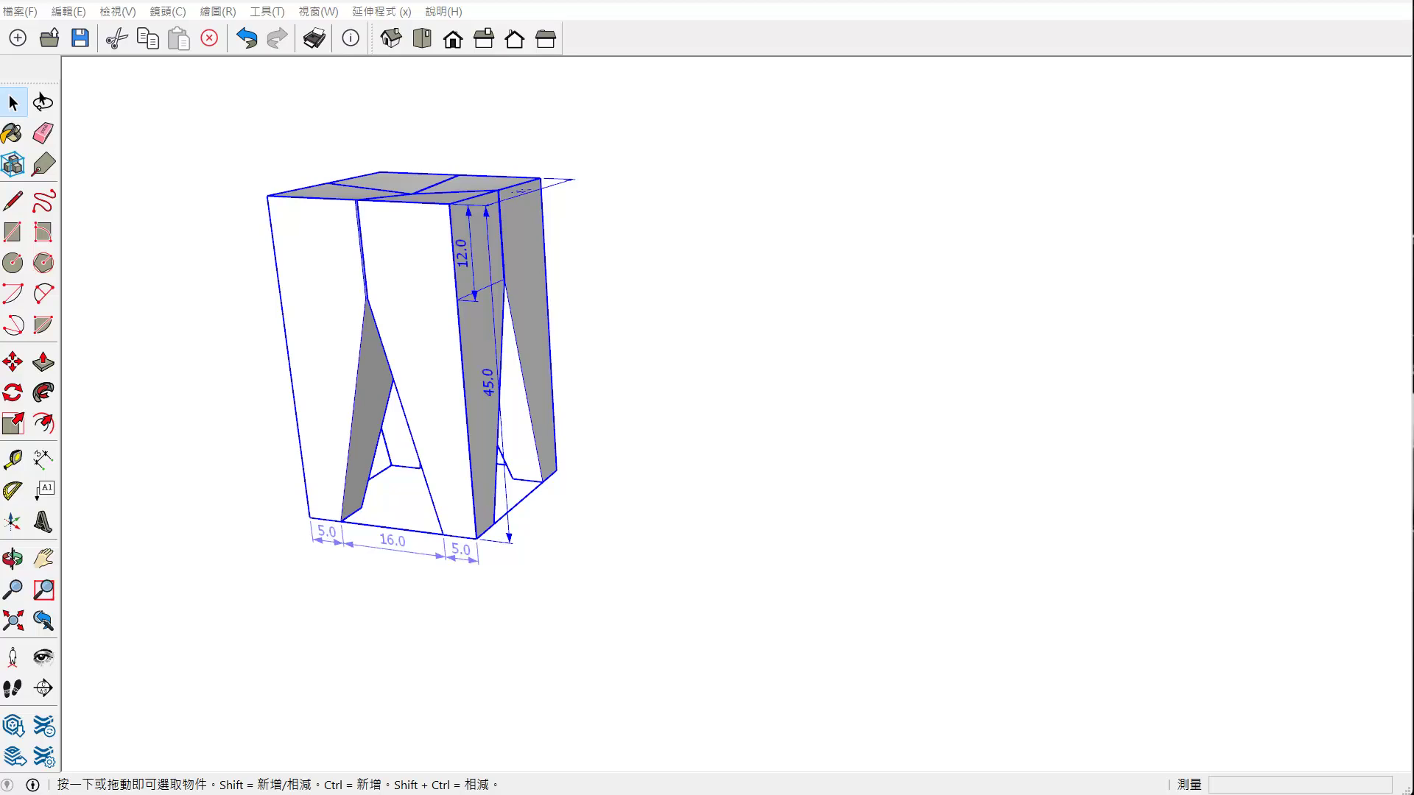
Draw a closed 26 × 26 square face beside the original stool
scroll(586, 441, up, 1)
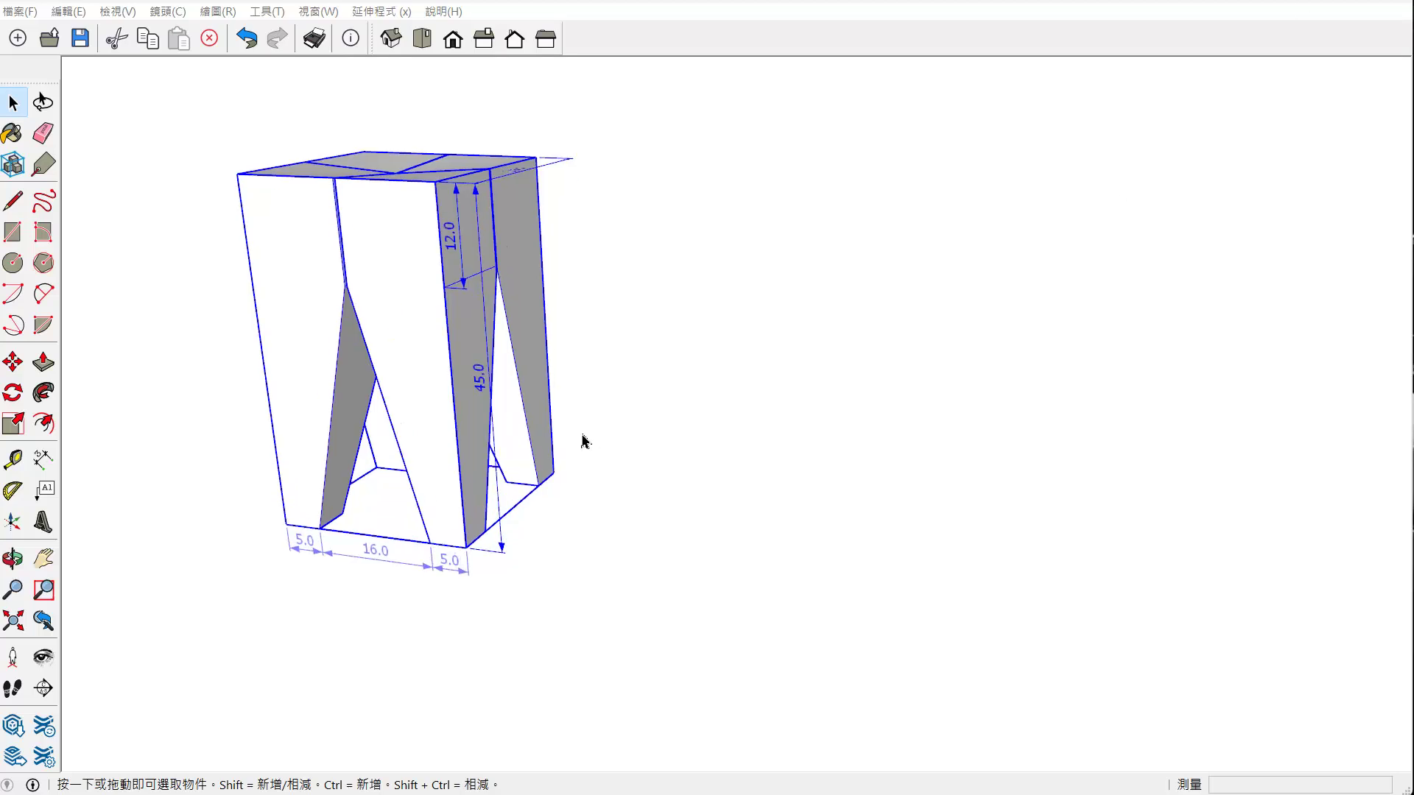
scroll(515, 449, up, 2)
scroll(479, 451, up, 1)
scroll(522, 442, up, 1)
mouse_move(510, 436)
middle_down()
mouse_move(505, 457)
mouse_move(685, 450)
mouse_move(584, 452)
mouse_move(634, 435)
mouse_move(462, 418)
middle_up()
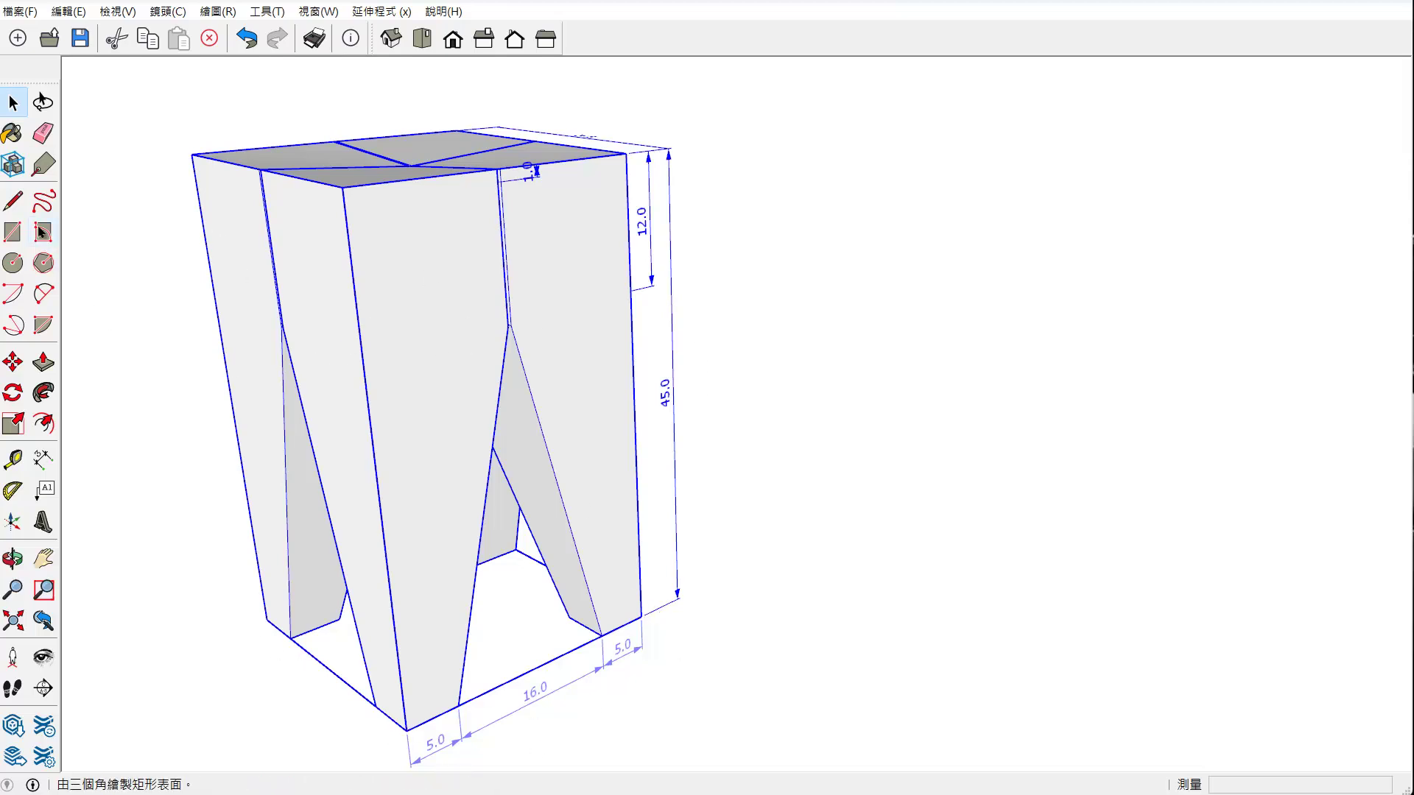
click(21, 207)
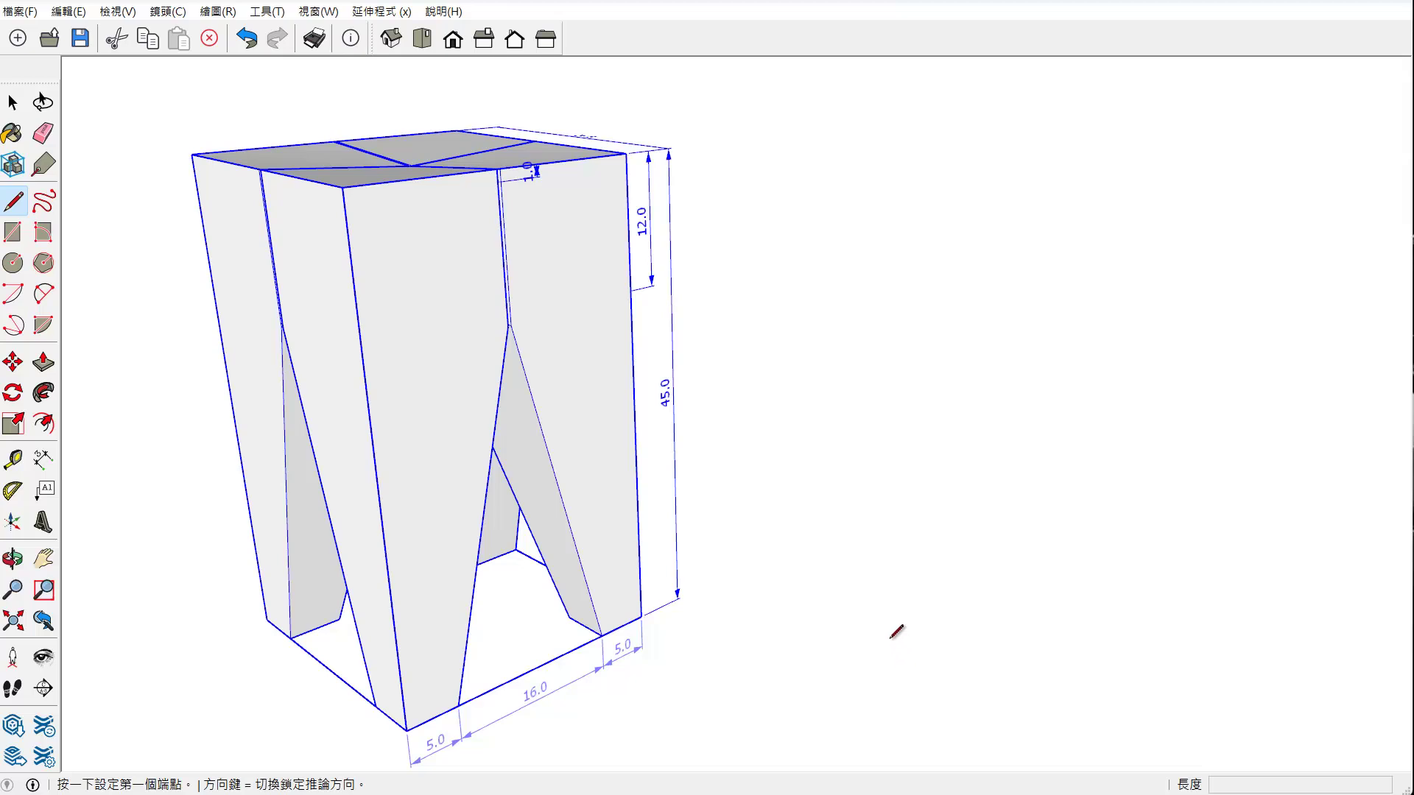
mouse_move(882, 422)
middle_down()
mouse_move(826, 566)
mouse_move(836, 575)
mouse_move(640, 609)
mouse_move(798, 581)
middle_up()
click(785, 592)
text(26)
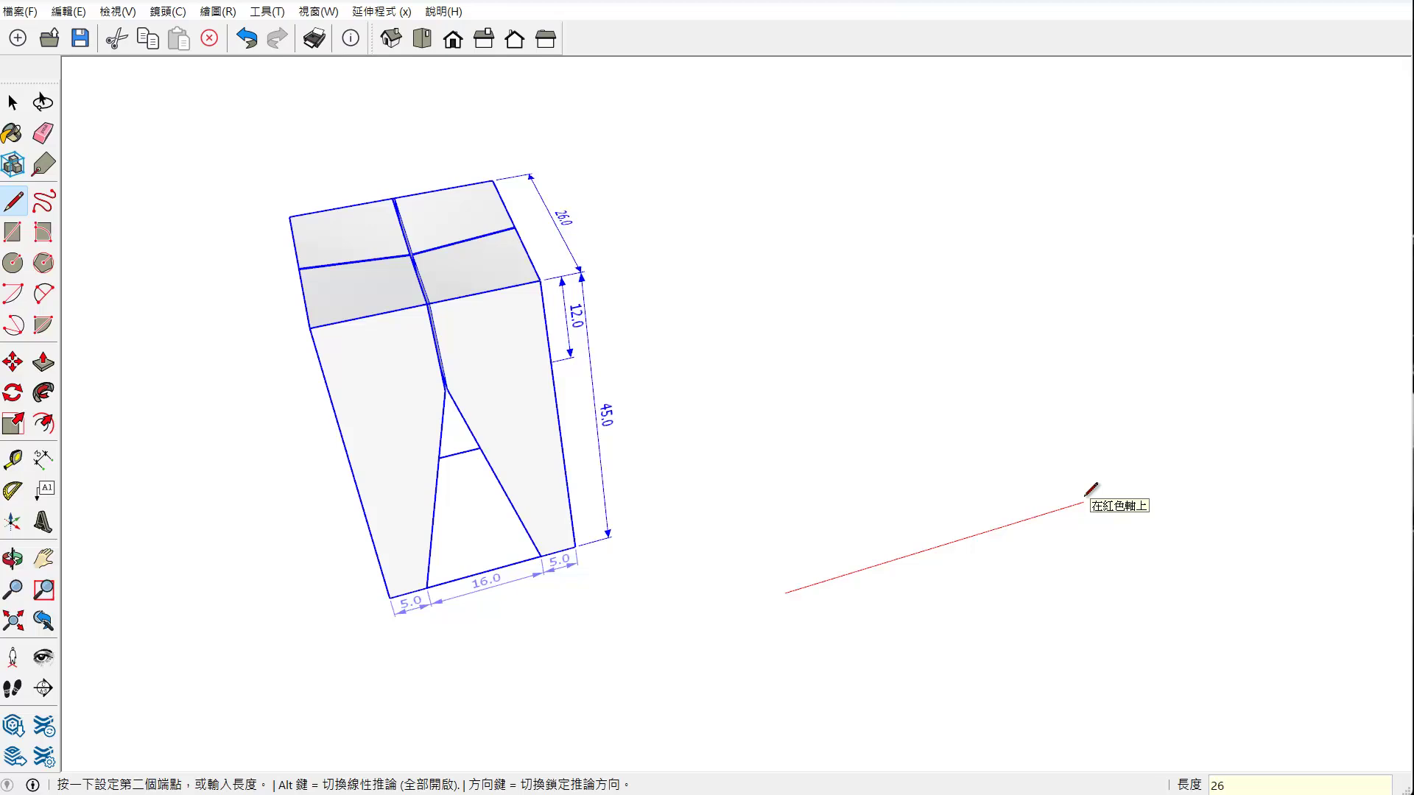
key(Return)
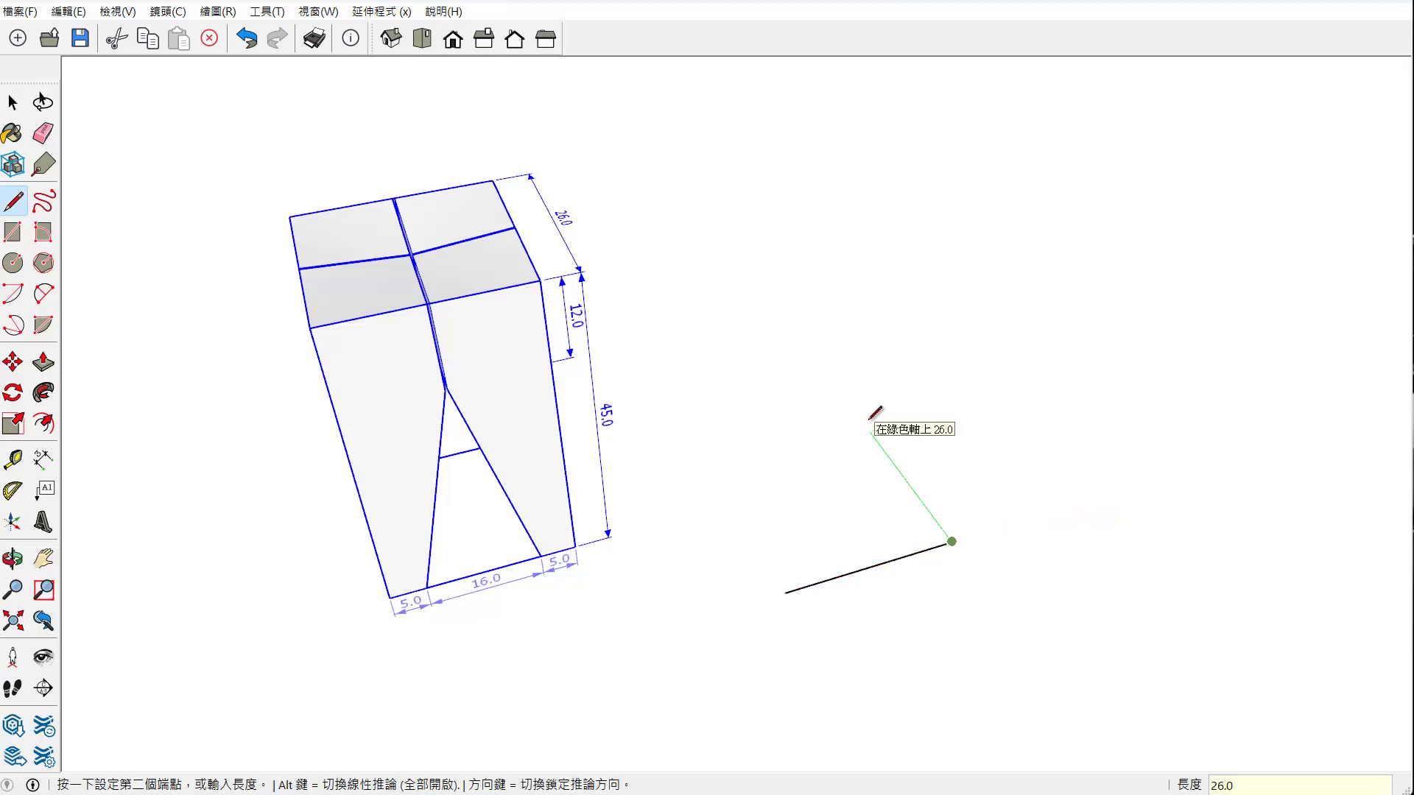
text(6)
key(Return)
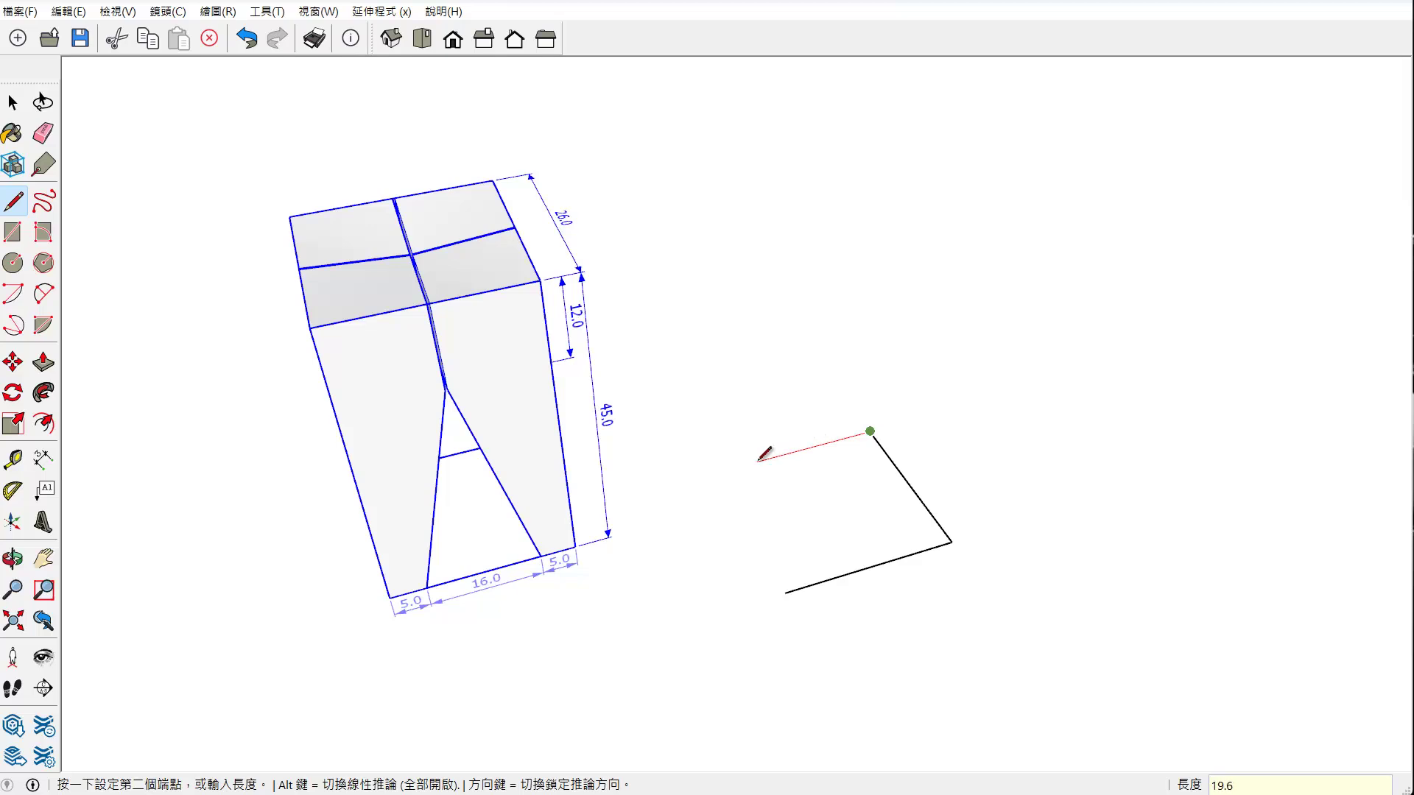
key(Return)
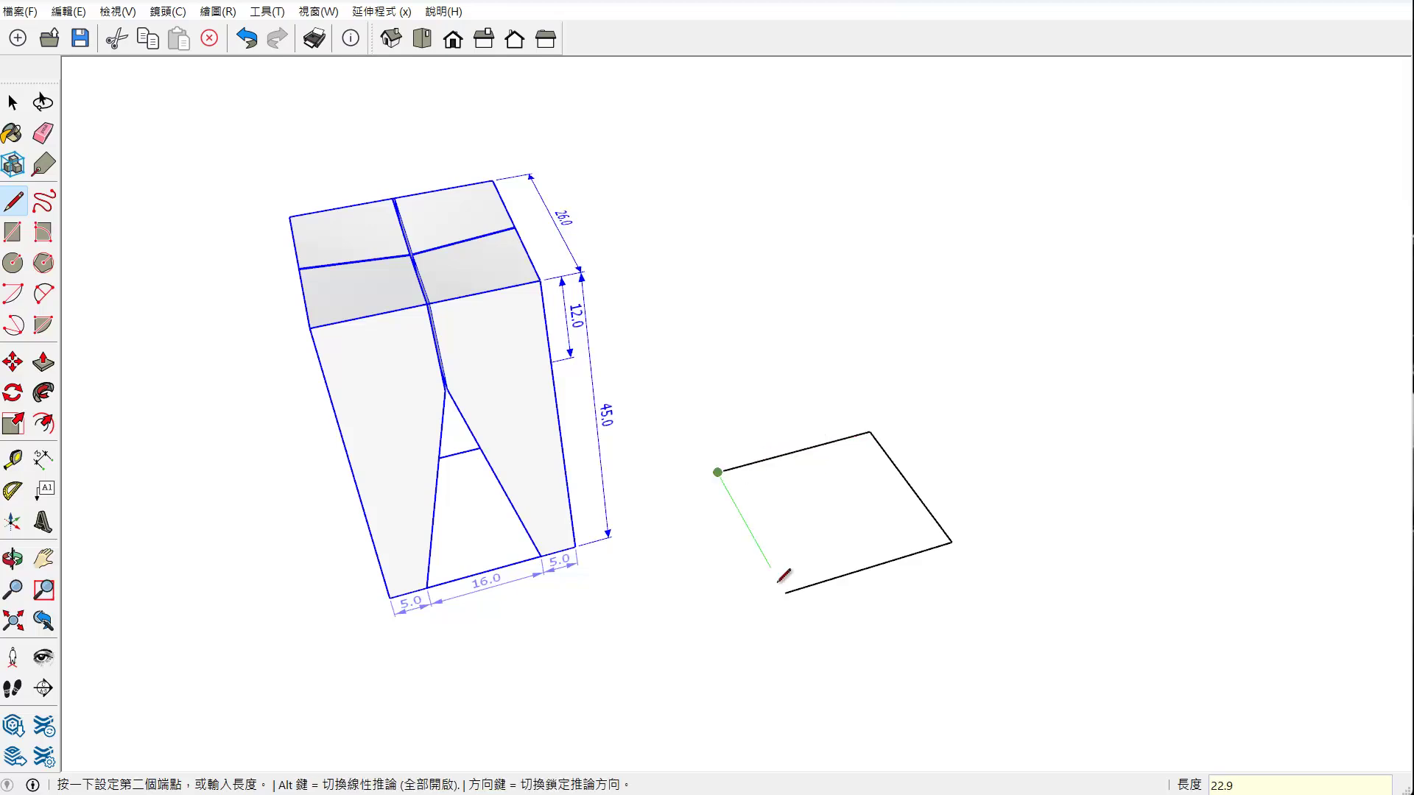
click(786, 591)
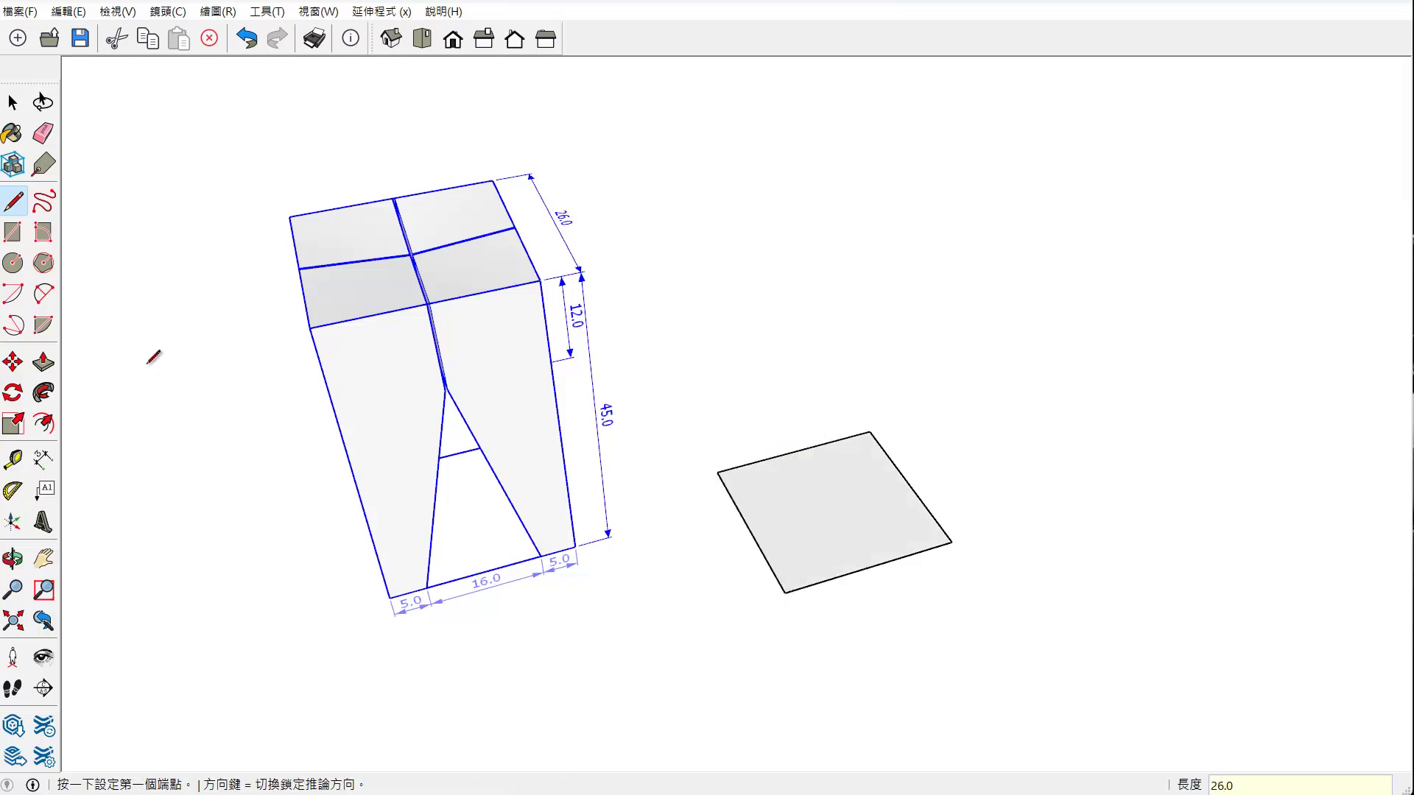
Push/Pull the square up 45 into a tall block
click(43, 361)
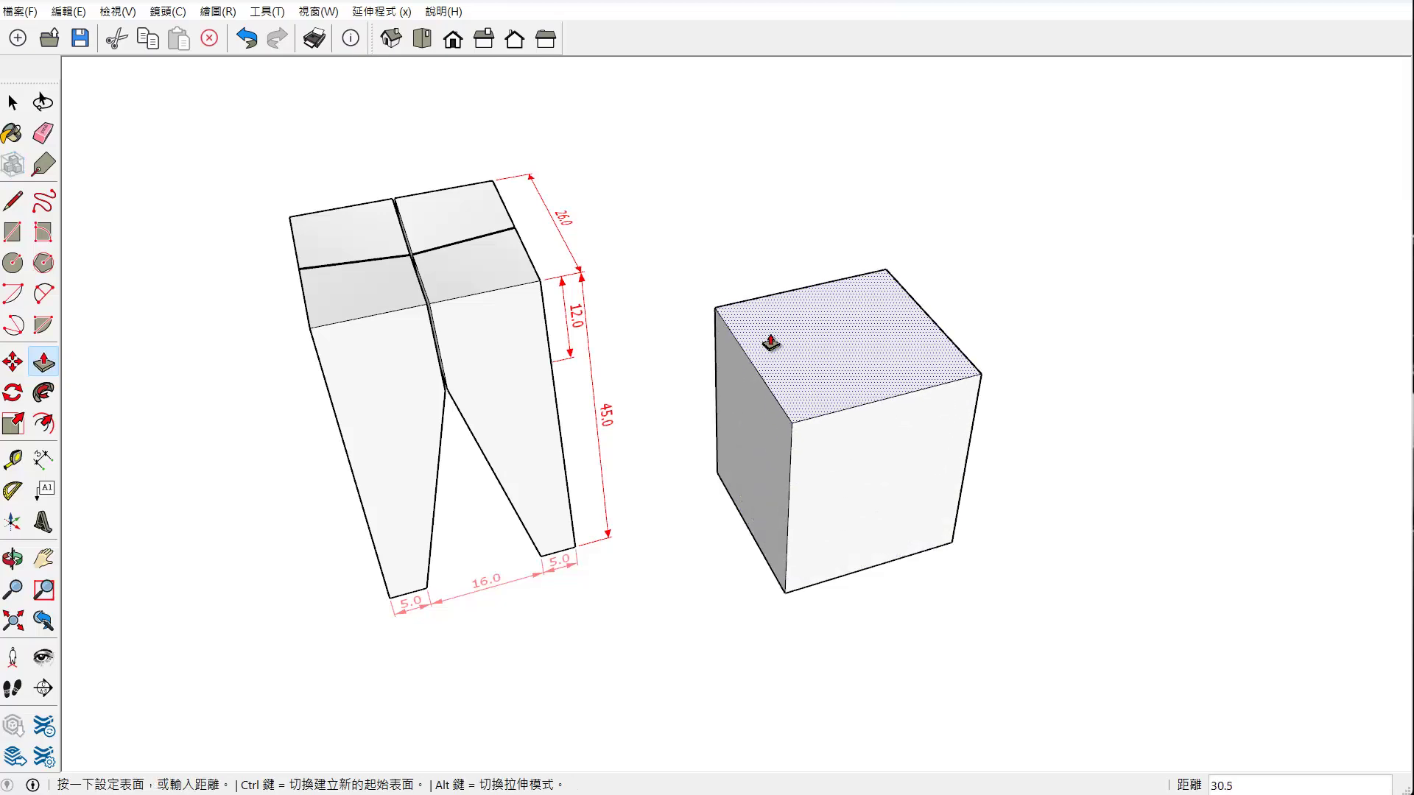
text(45)
key(Return)
mouse_move(770, 343)
middle_down()
mouse_move(820, 312)
mouse_move(874, 354)
mouse_move(918, 473)
middle_up()
Place a Tape Measure guide 12 below the block's top front edge
key(space)
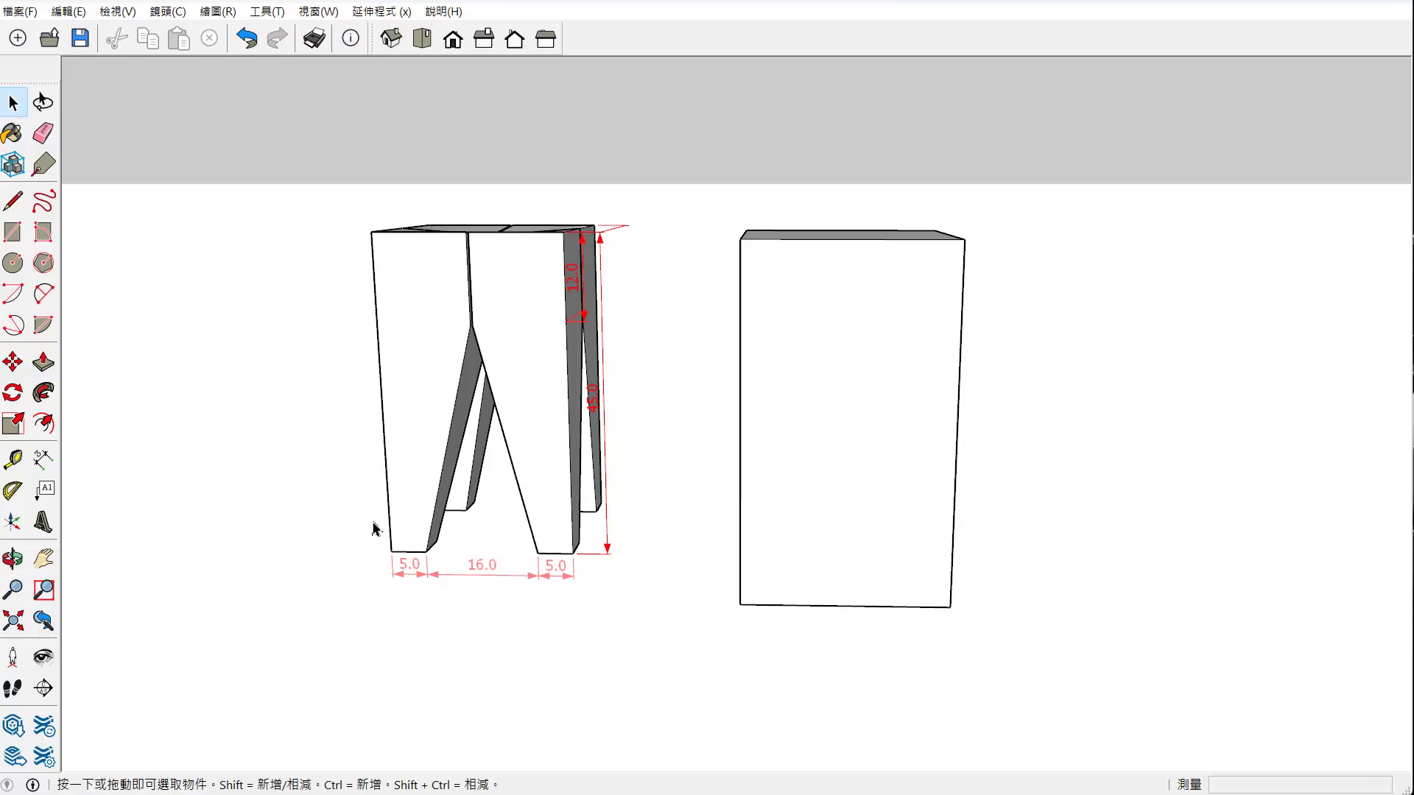
mouse_move(597, 396)
middle_down()
mouse_move(515, 369)
mouse_move(619, 390)
middle_up()
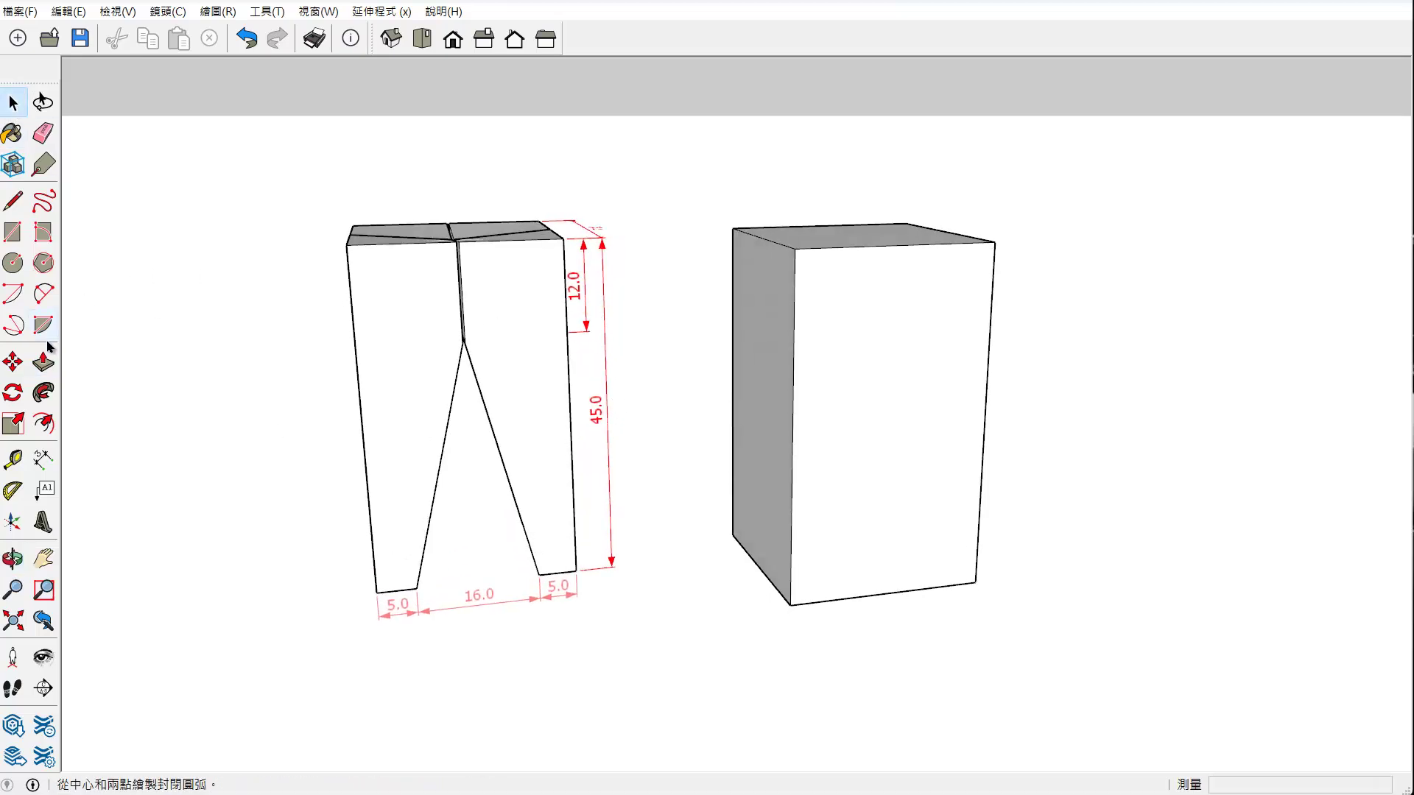
click(13, 459)
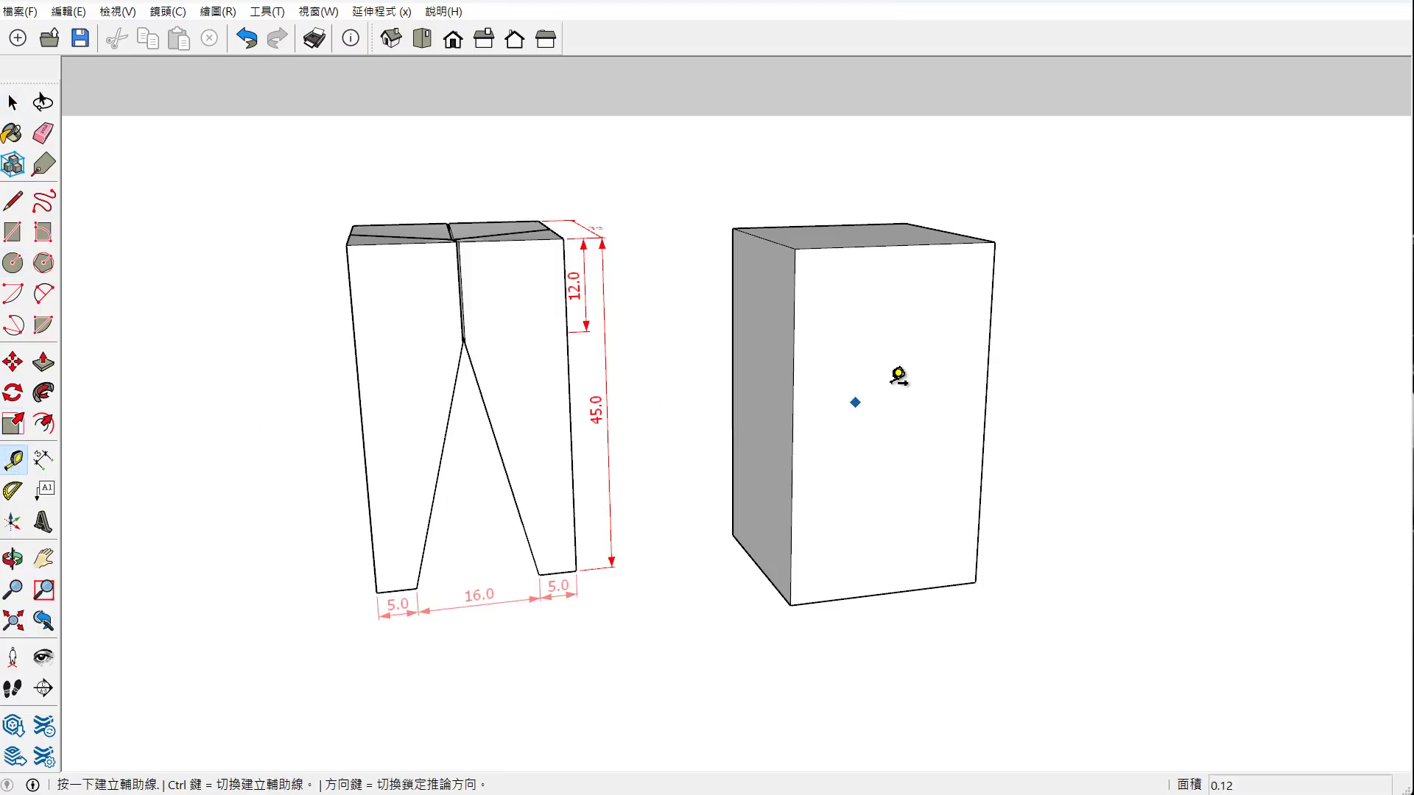
click(831, 247)
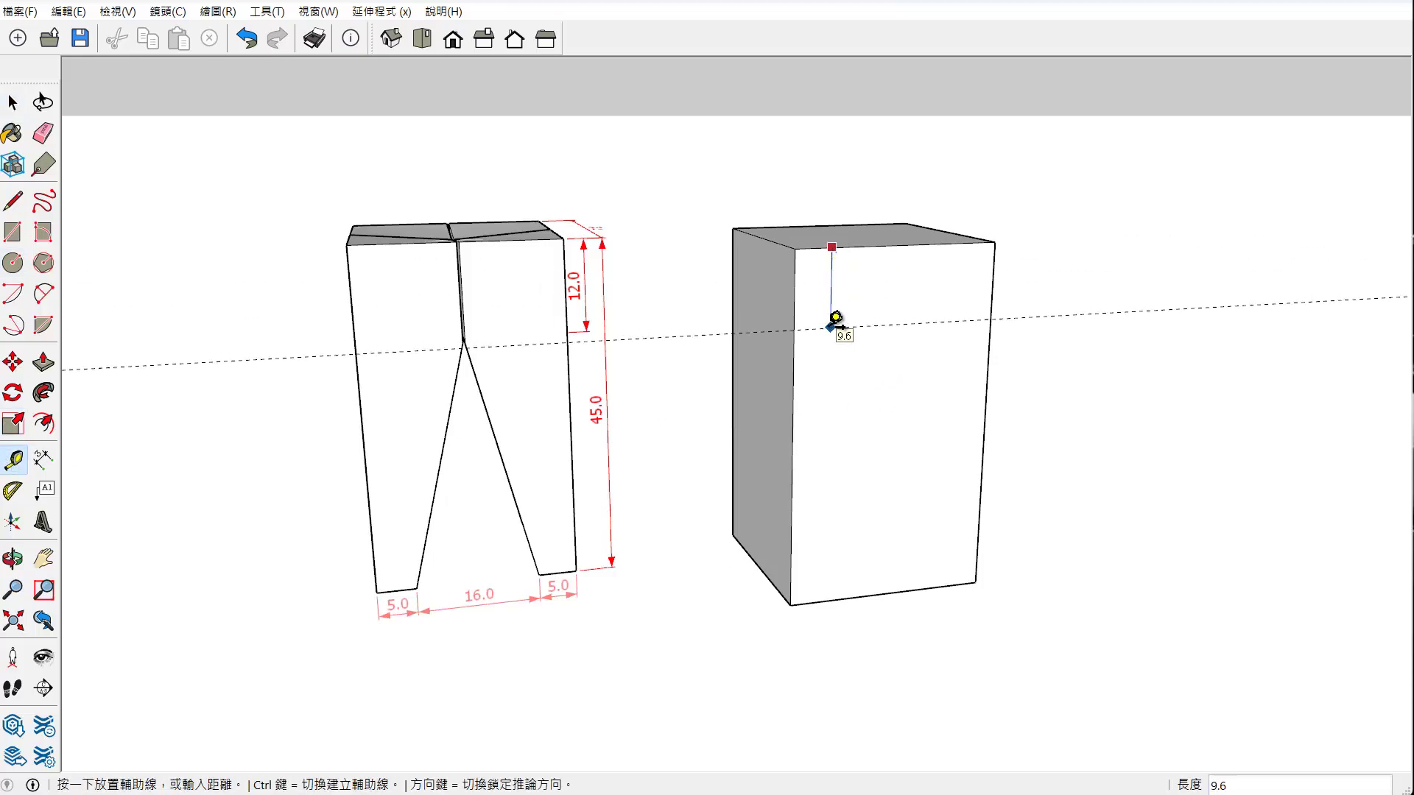
text(12)
key(Return)
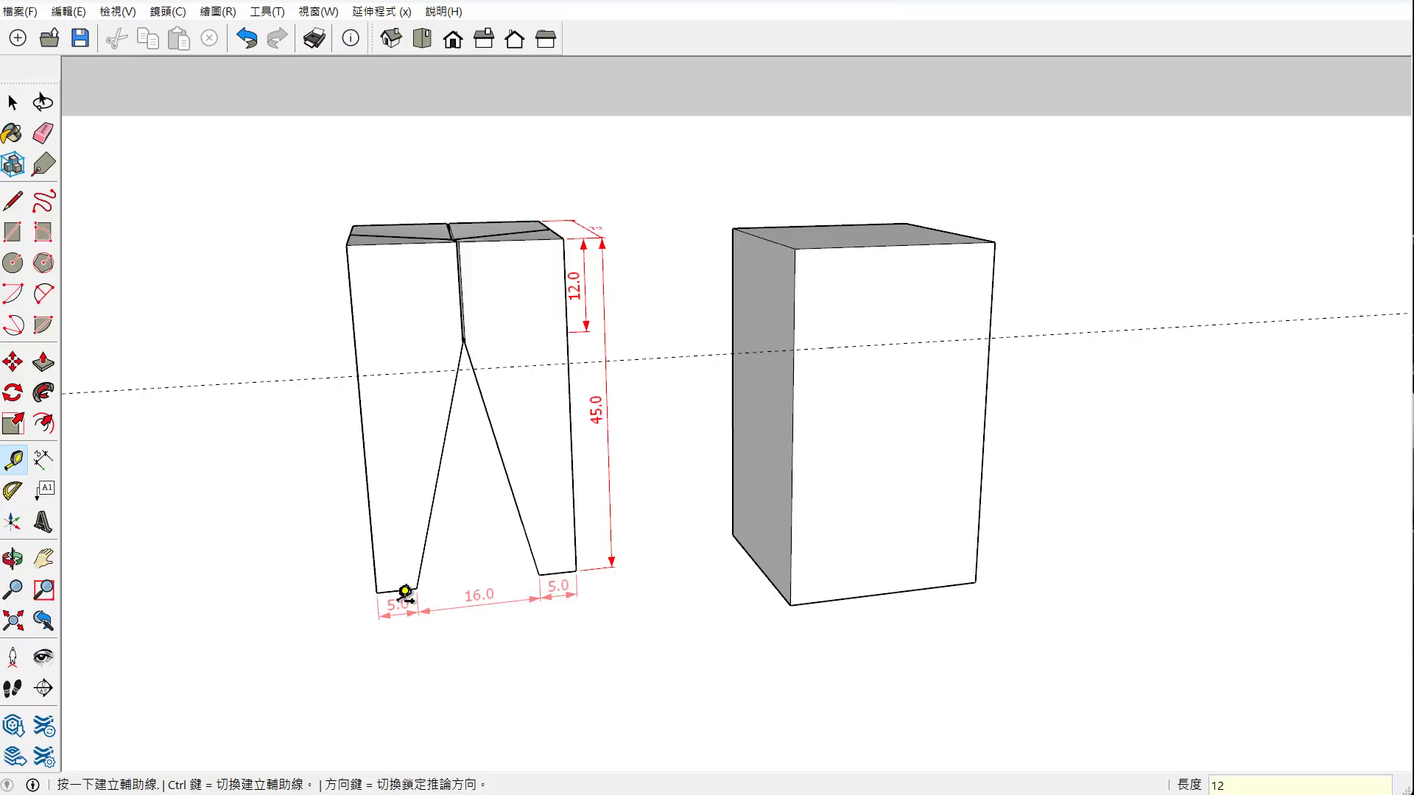
Place guides 5 in from the block's left and right edges
click(791, 522)
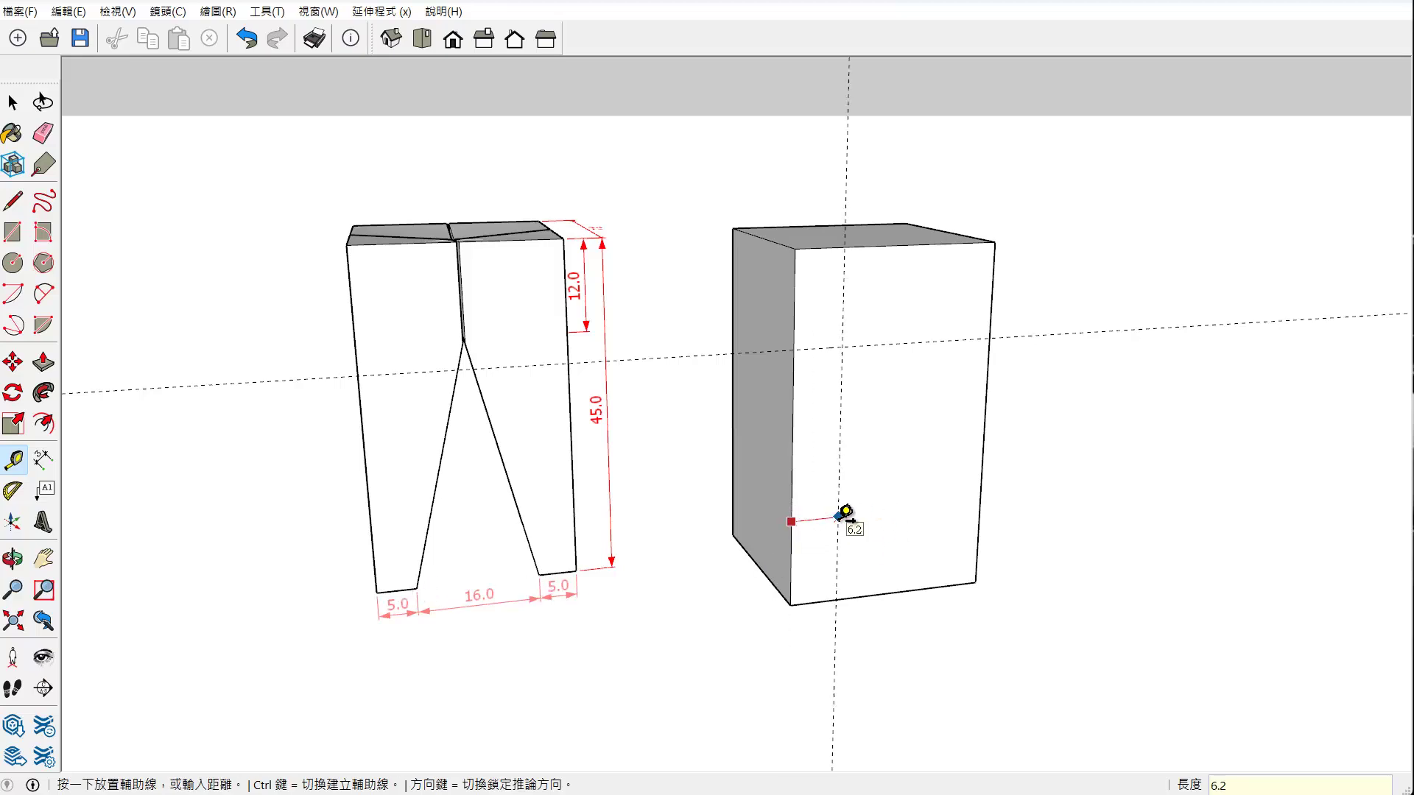
text(5)
key(Return)
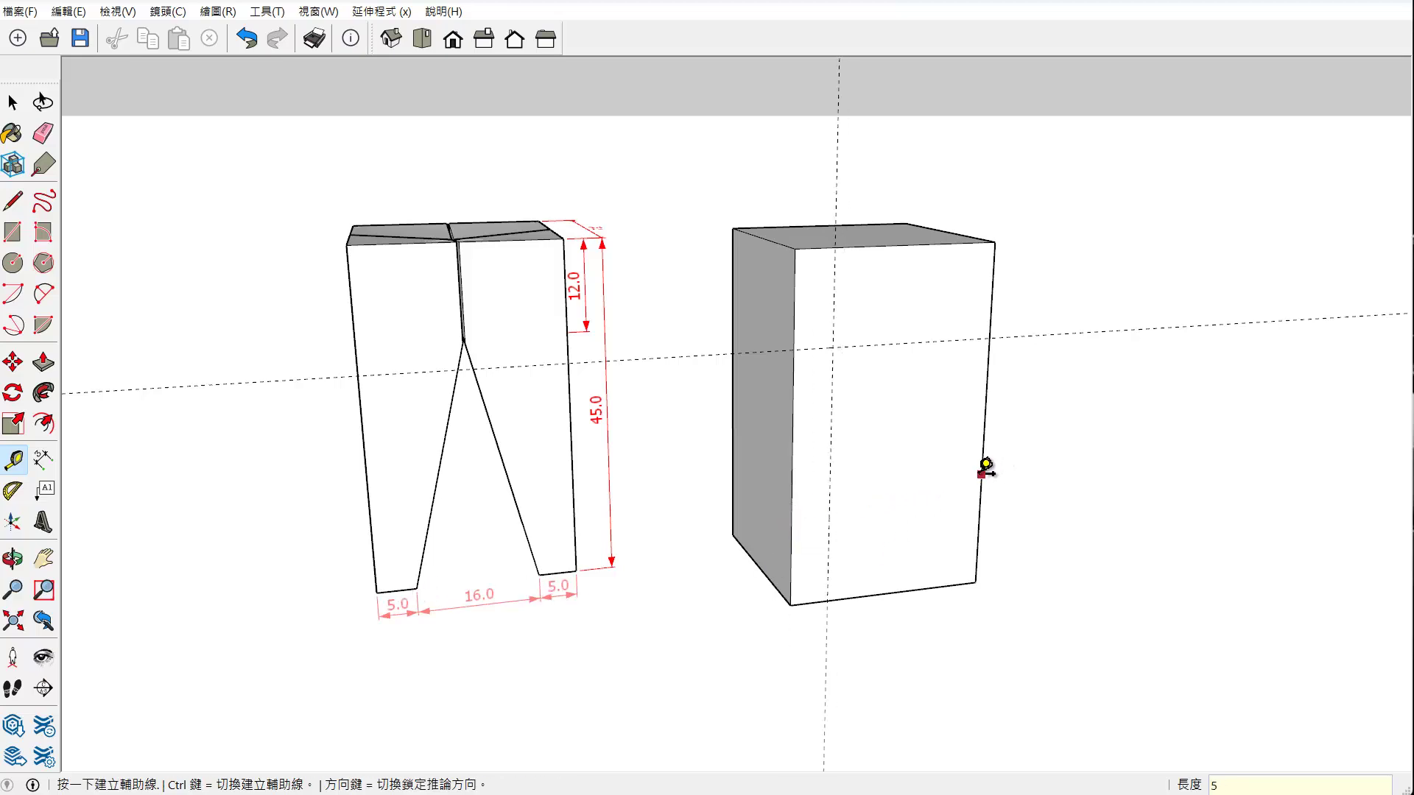
click(981, 474)
text(5)
key(Return)
Draw lines from both bottom guide points up to the 12 guide's midpoint, forming a triangle
key(l)
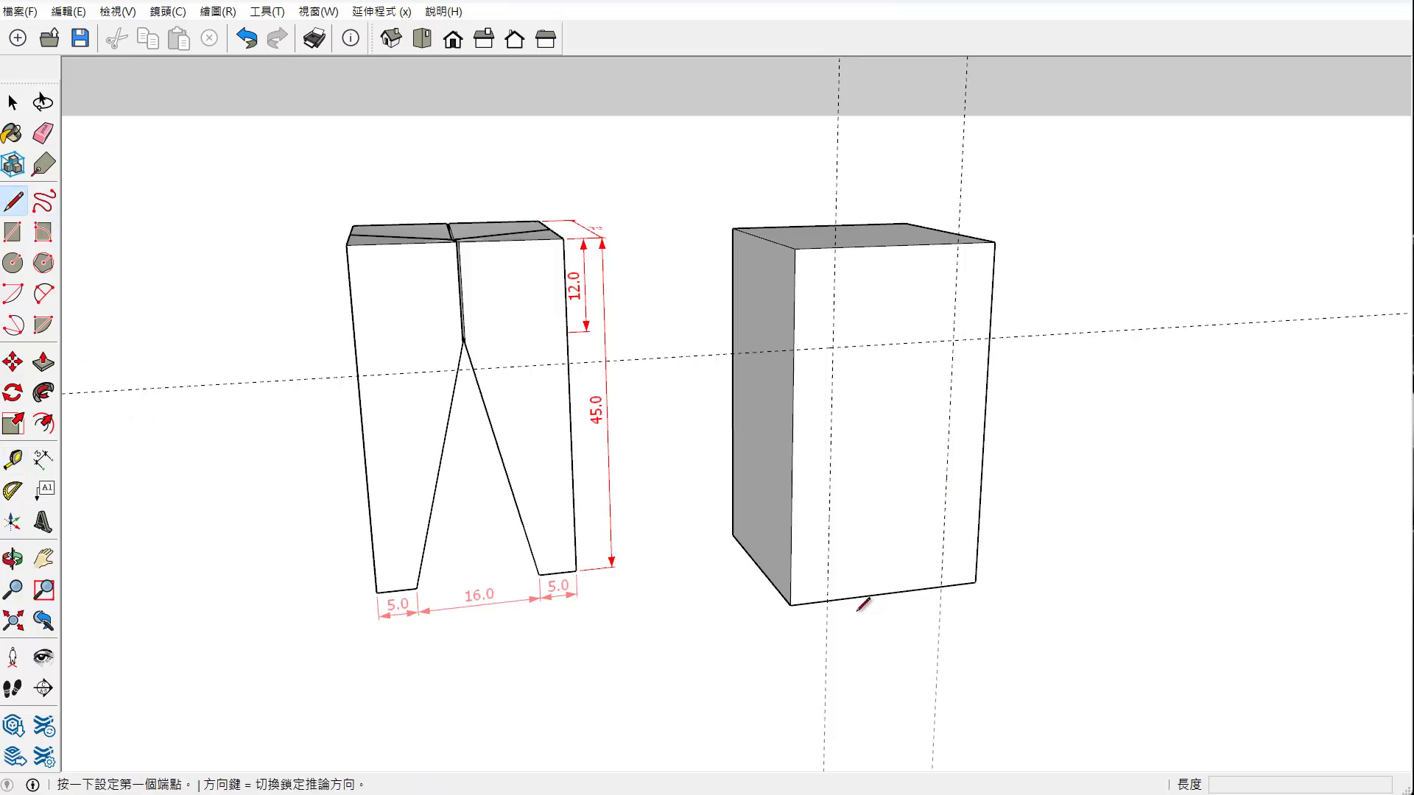
click(824, 600)
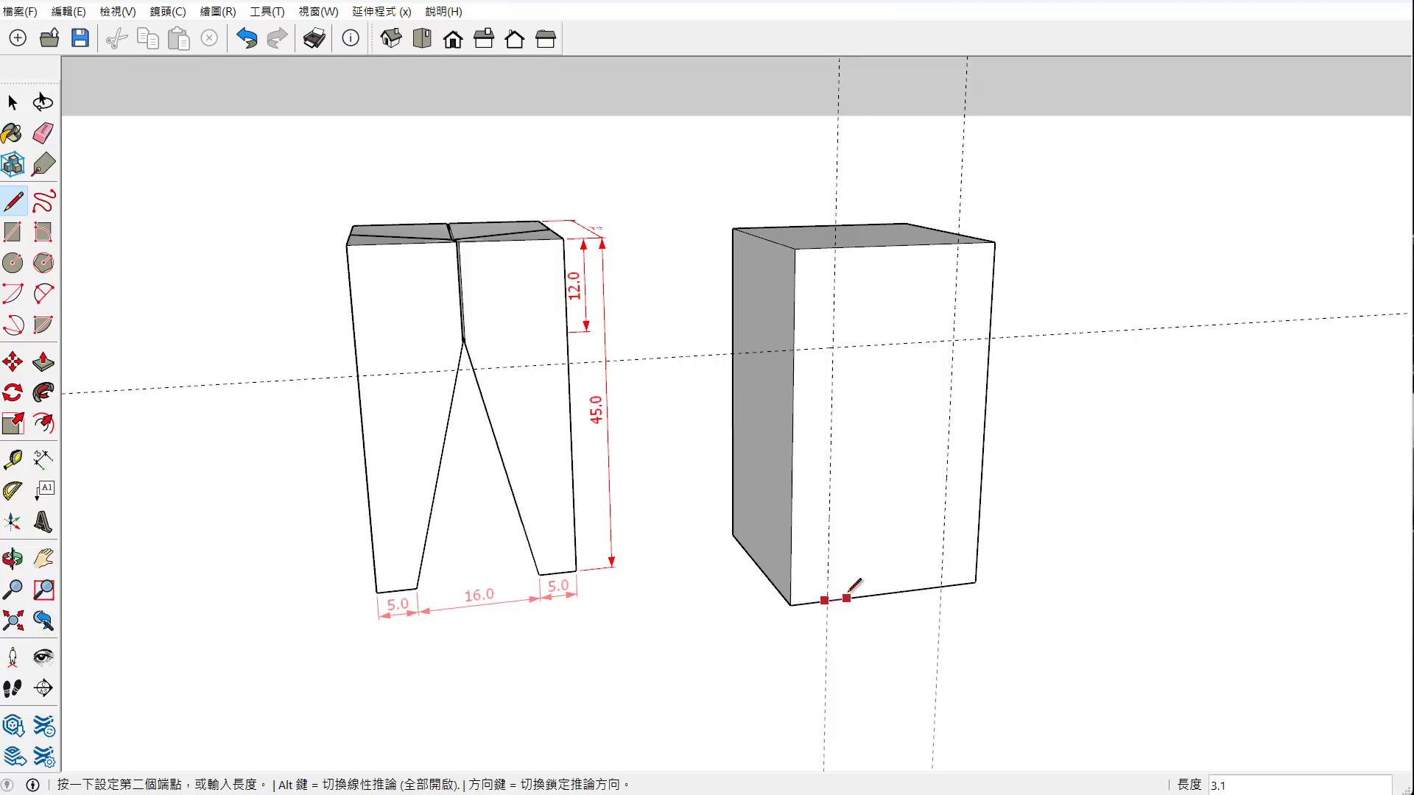
scroll(848, 582, up, 1)
key(Escape)
click(824, 602)
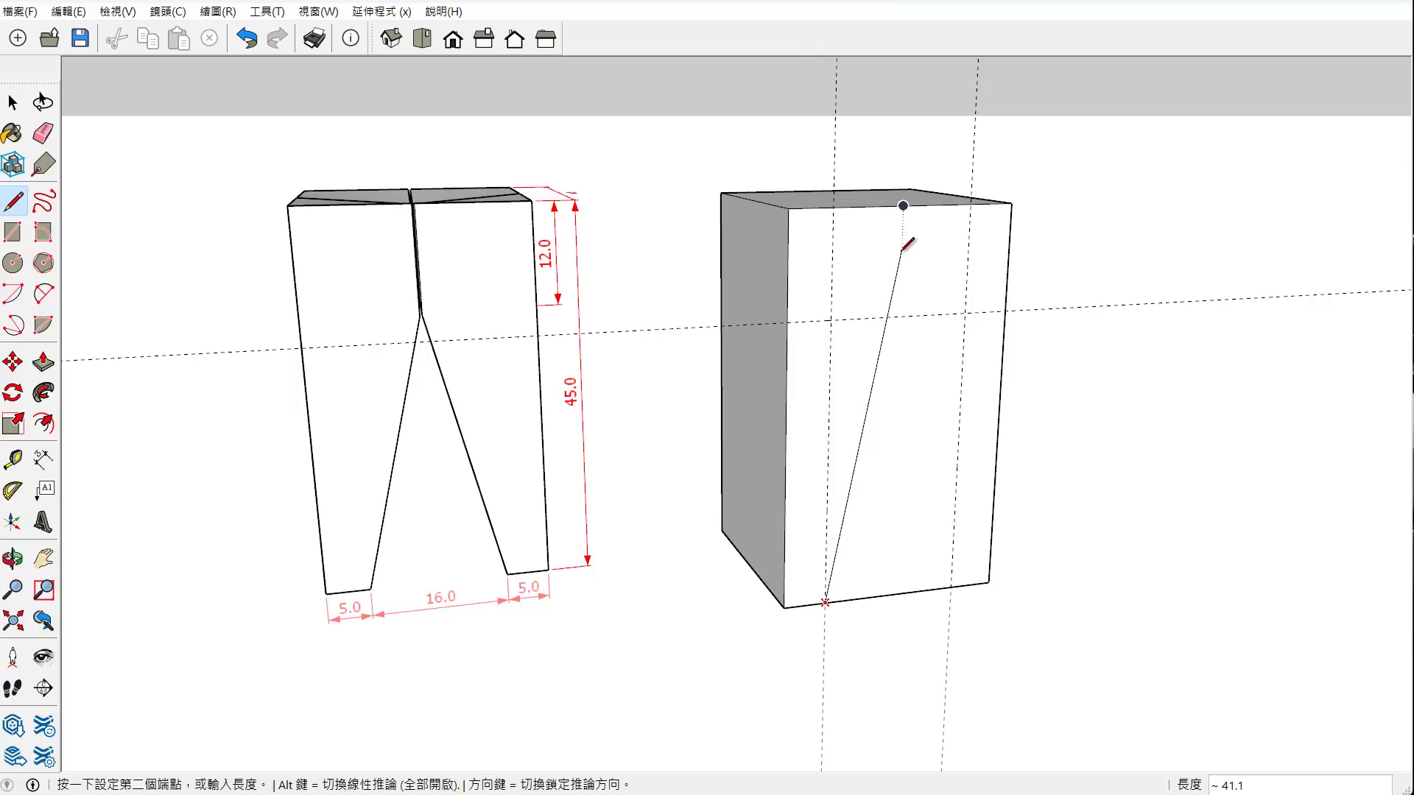
click(900, 316)
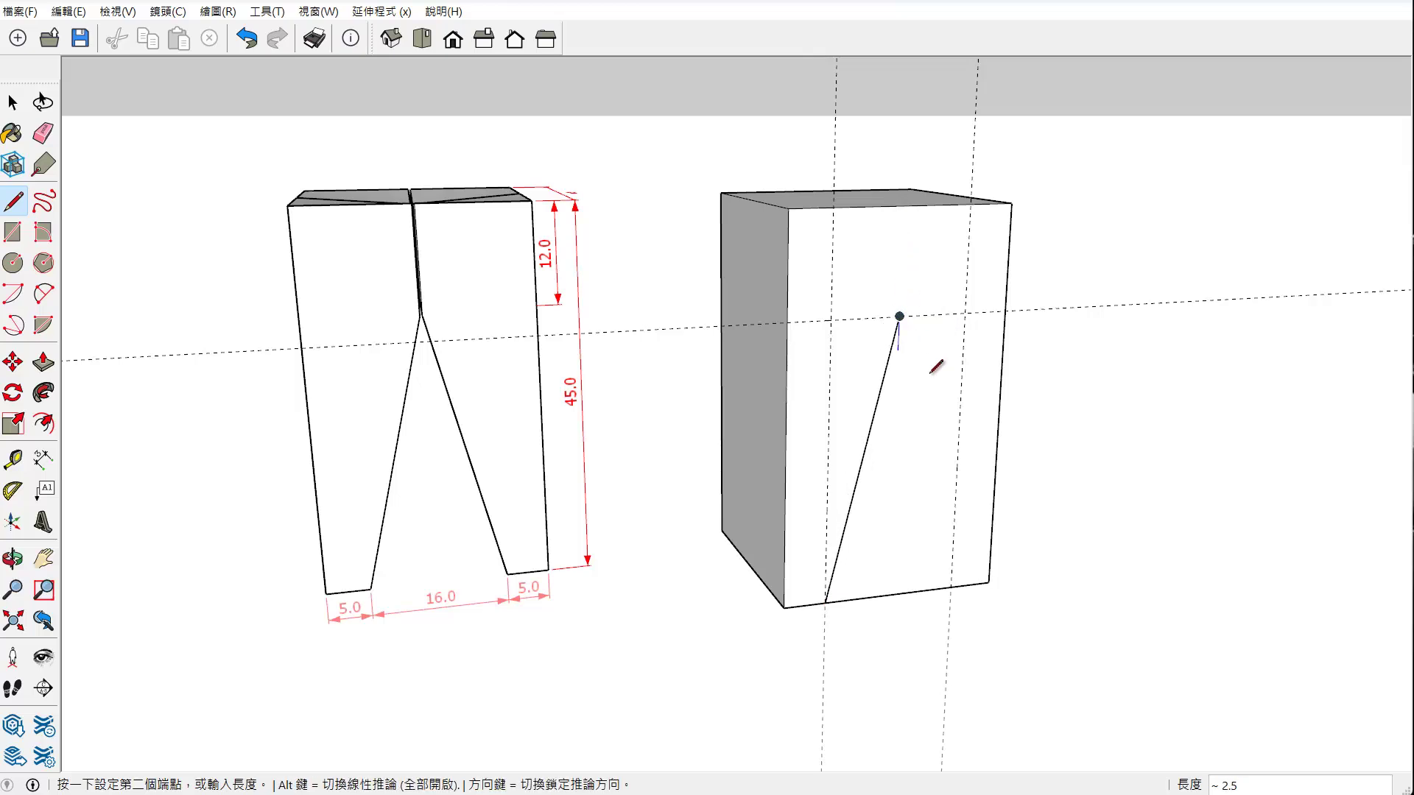
click(953, 586)
middle_drag(946, 590, 816, 609)
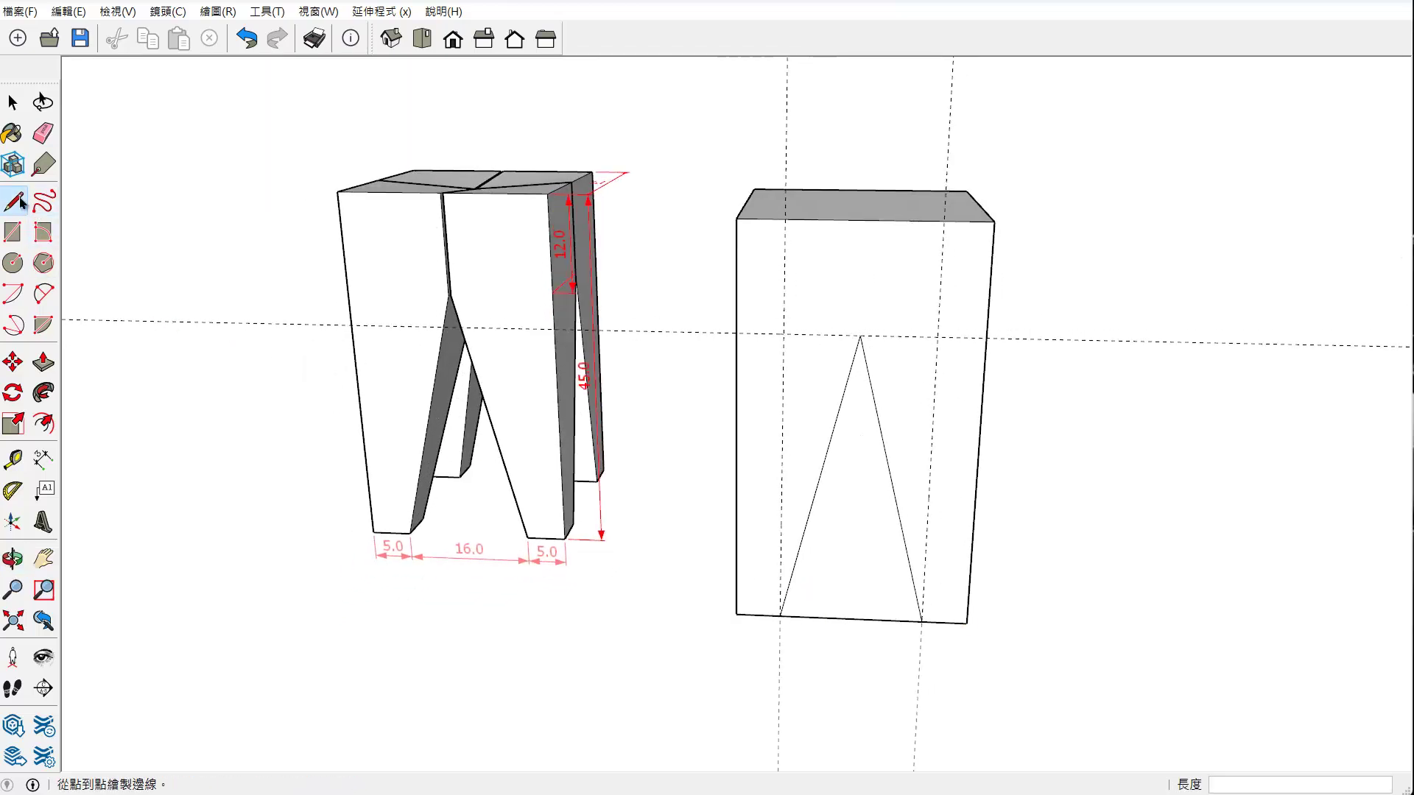
click(864, 218)
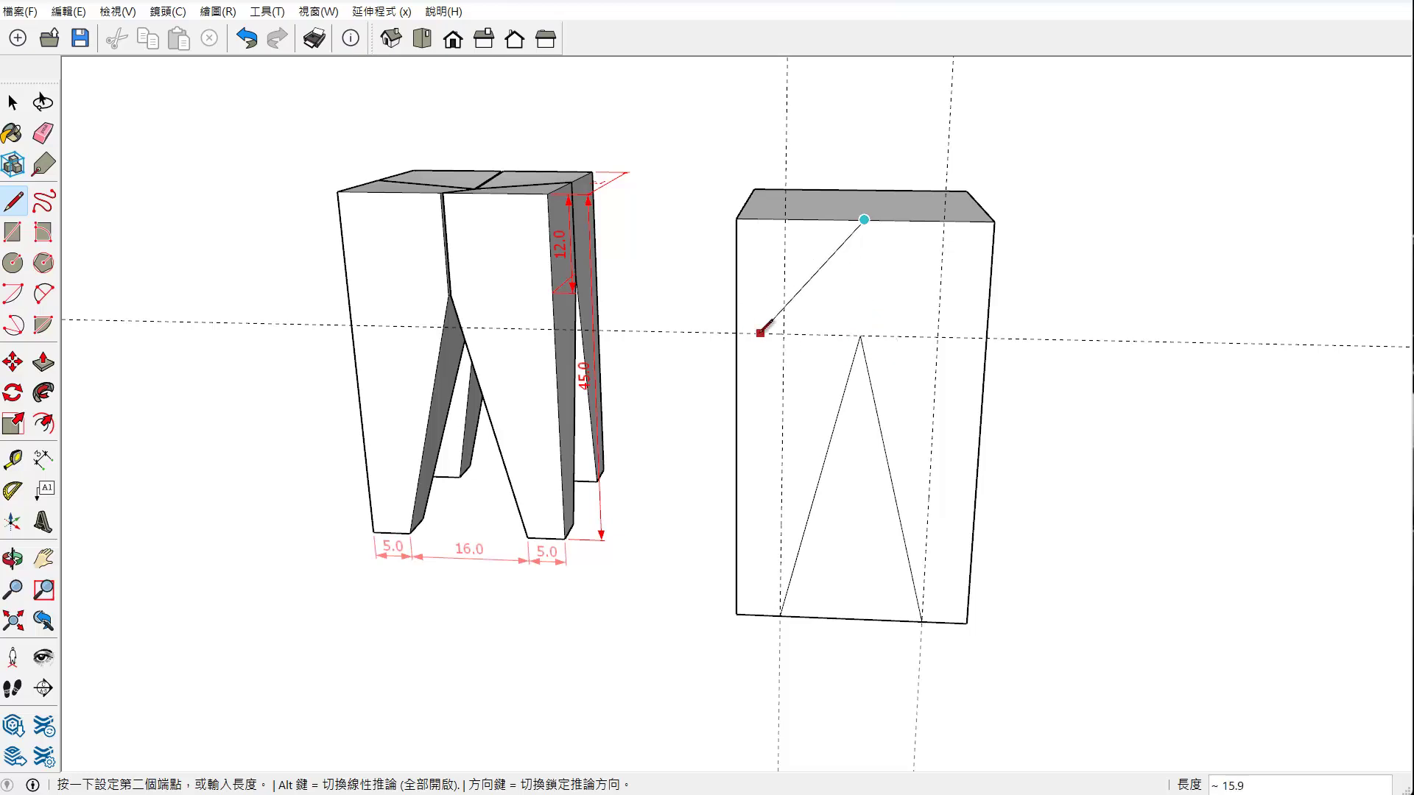
mouse_move(748, 329)
middle_down()
mouse_move(952, 452)
mouse_move(914, 462)
middle_up()
key(l)
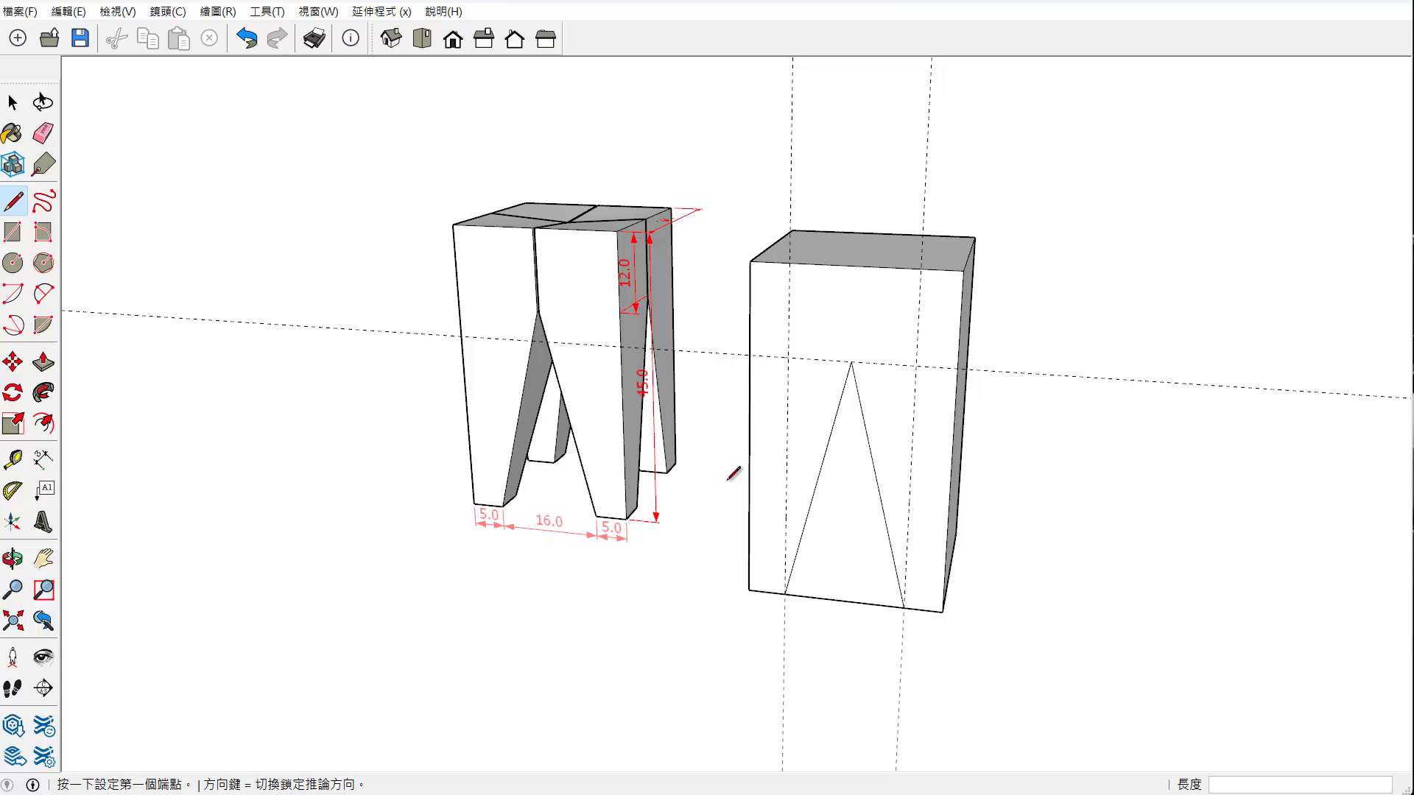
Push the triangle face 26 through the block, leaving two tapered legs
click(44, 361)
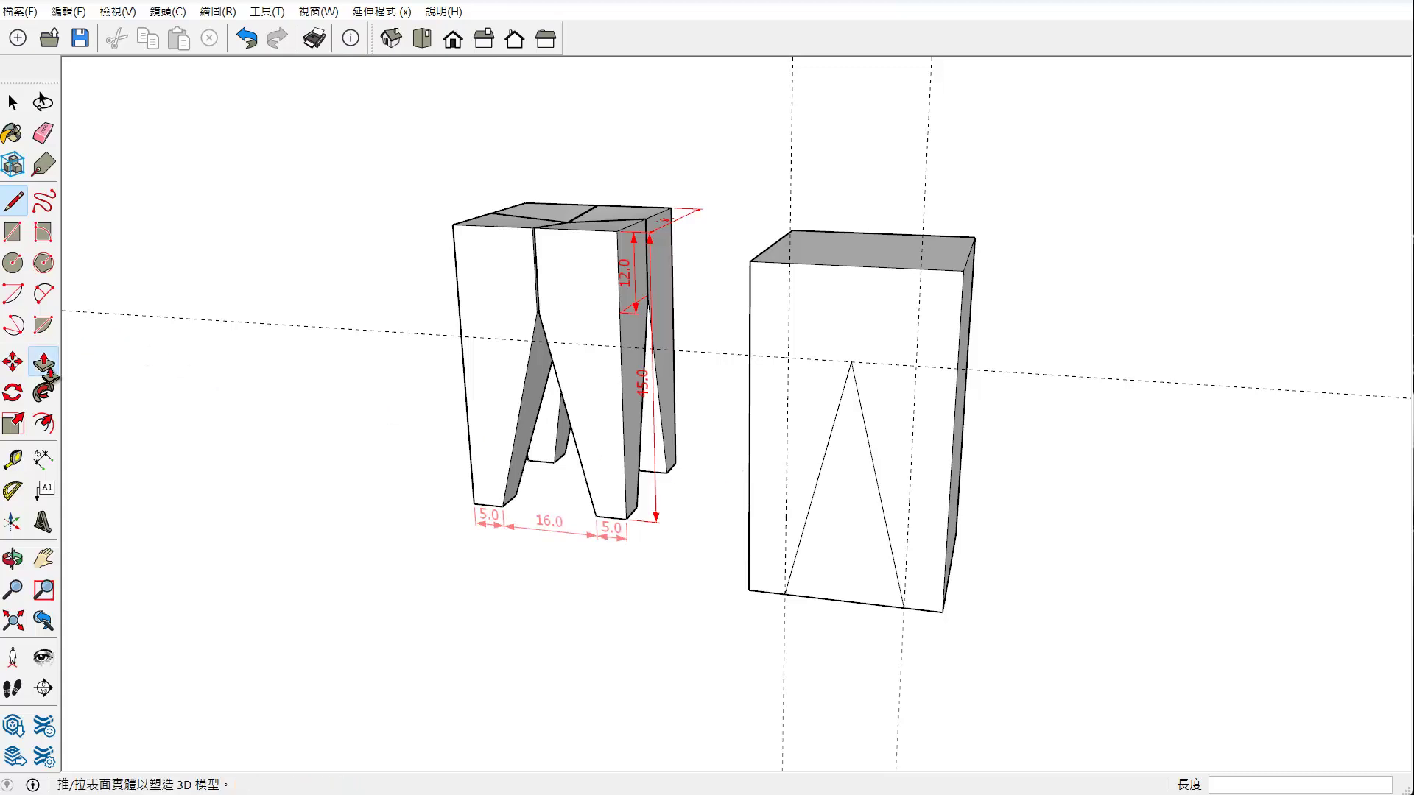
click(846, 561)
middle_drag(1057, 471, 987, 400)
click(972, 331)
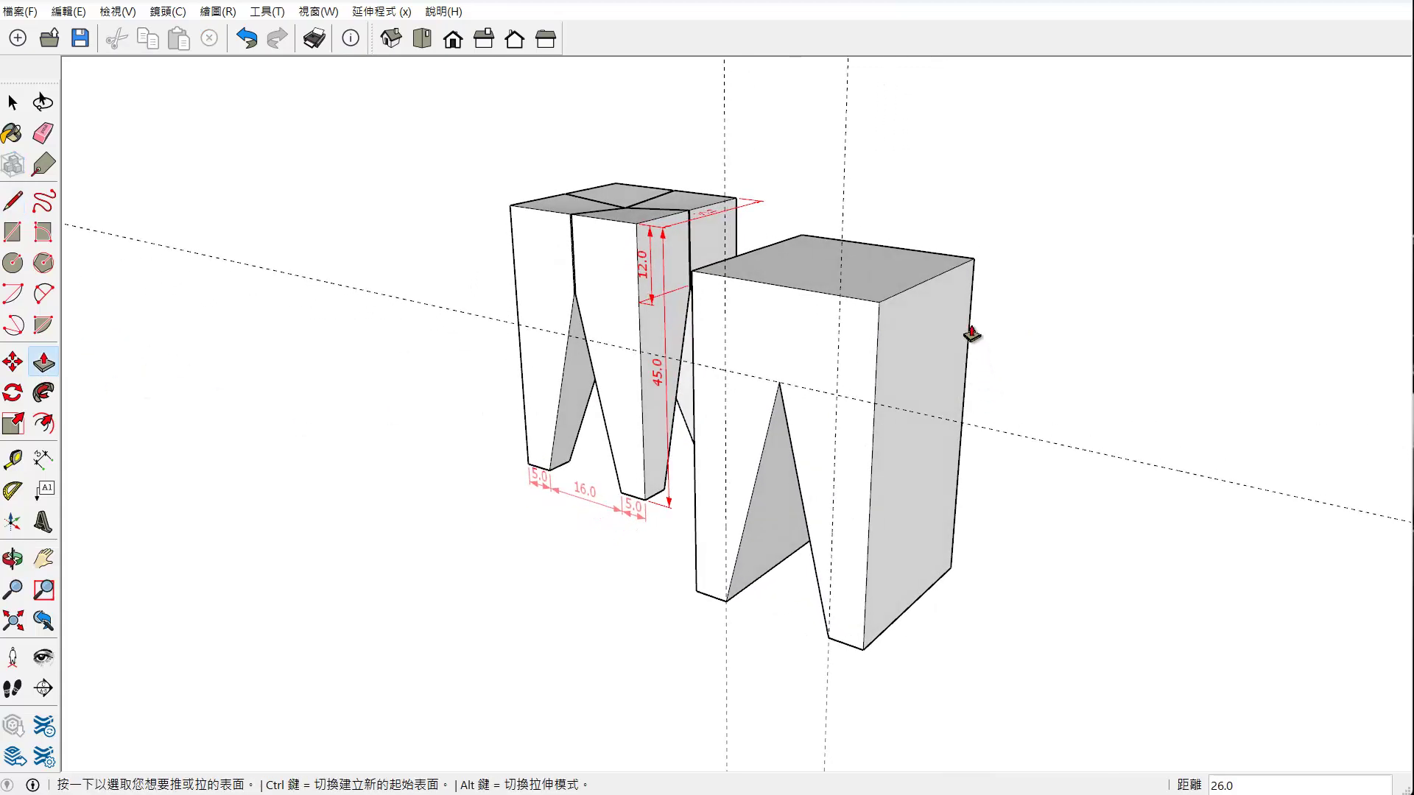
mouse_move(972, 328)
middle_down()
mouse_move(814, 515)
mouse_move(1053, 434)
mouse_move(970, 468)
middle_up()
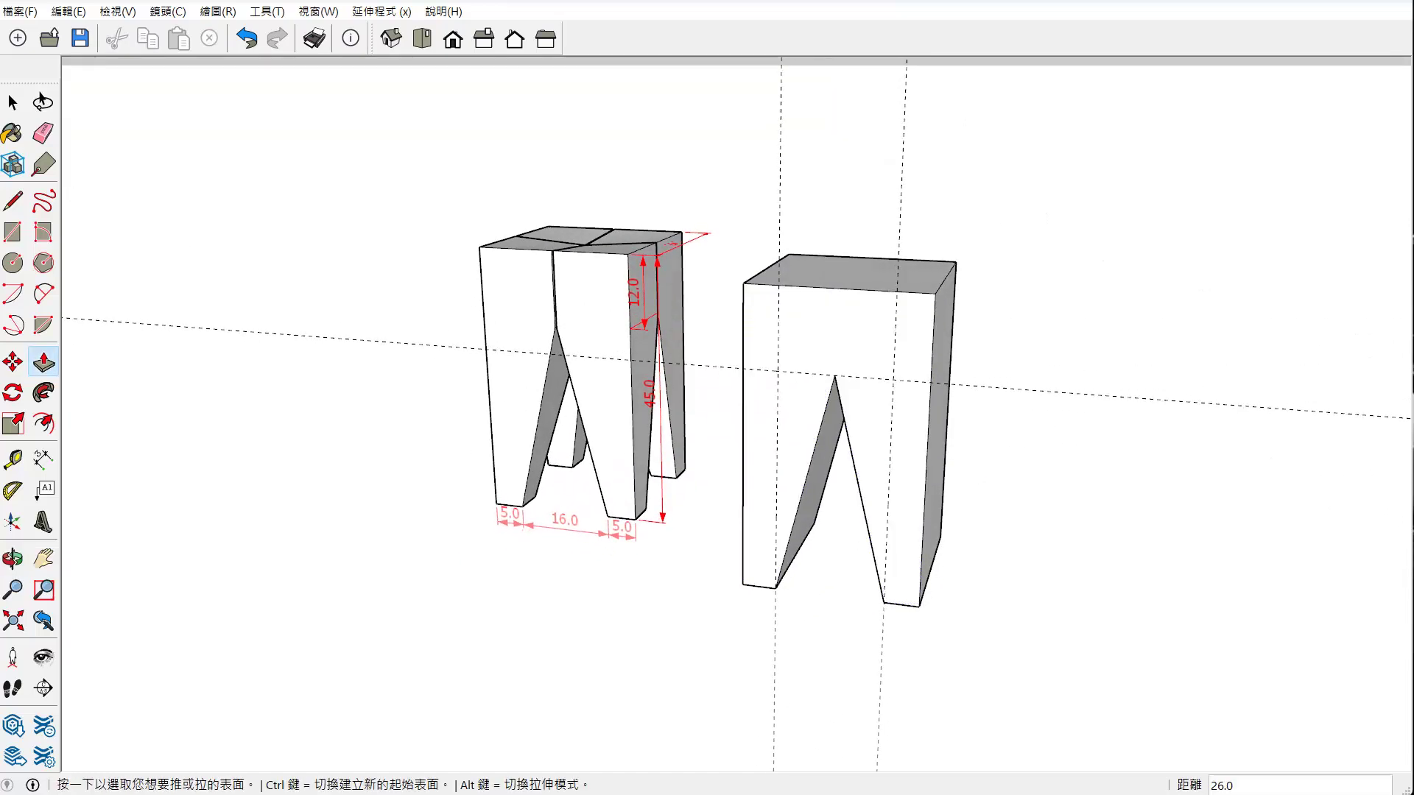
Erase the left and right vertical guide lines
click(13, 102)
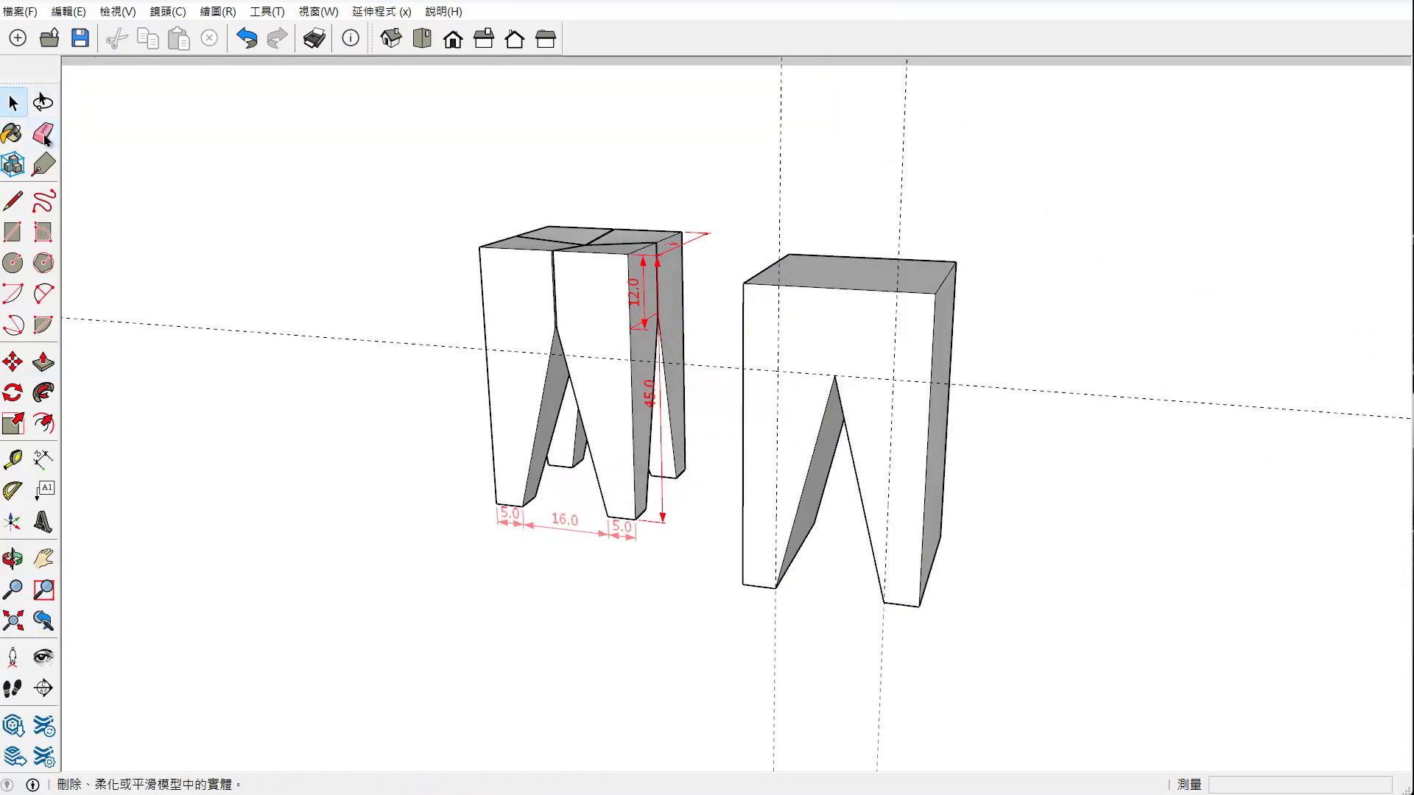
click(43, 133)
click(779, 144)
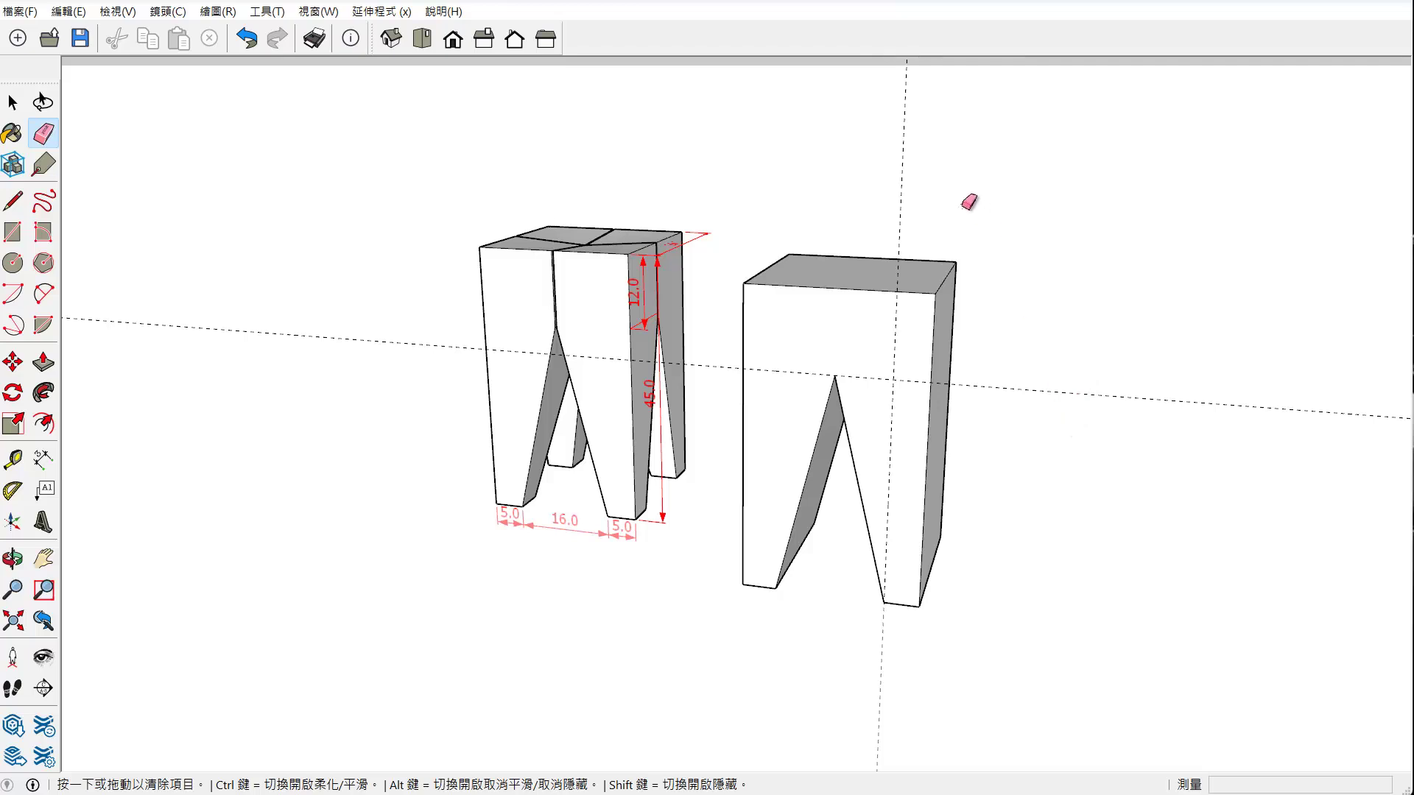
click(894, 191)
click(13, 103)
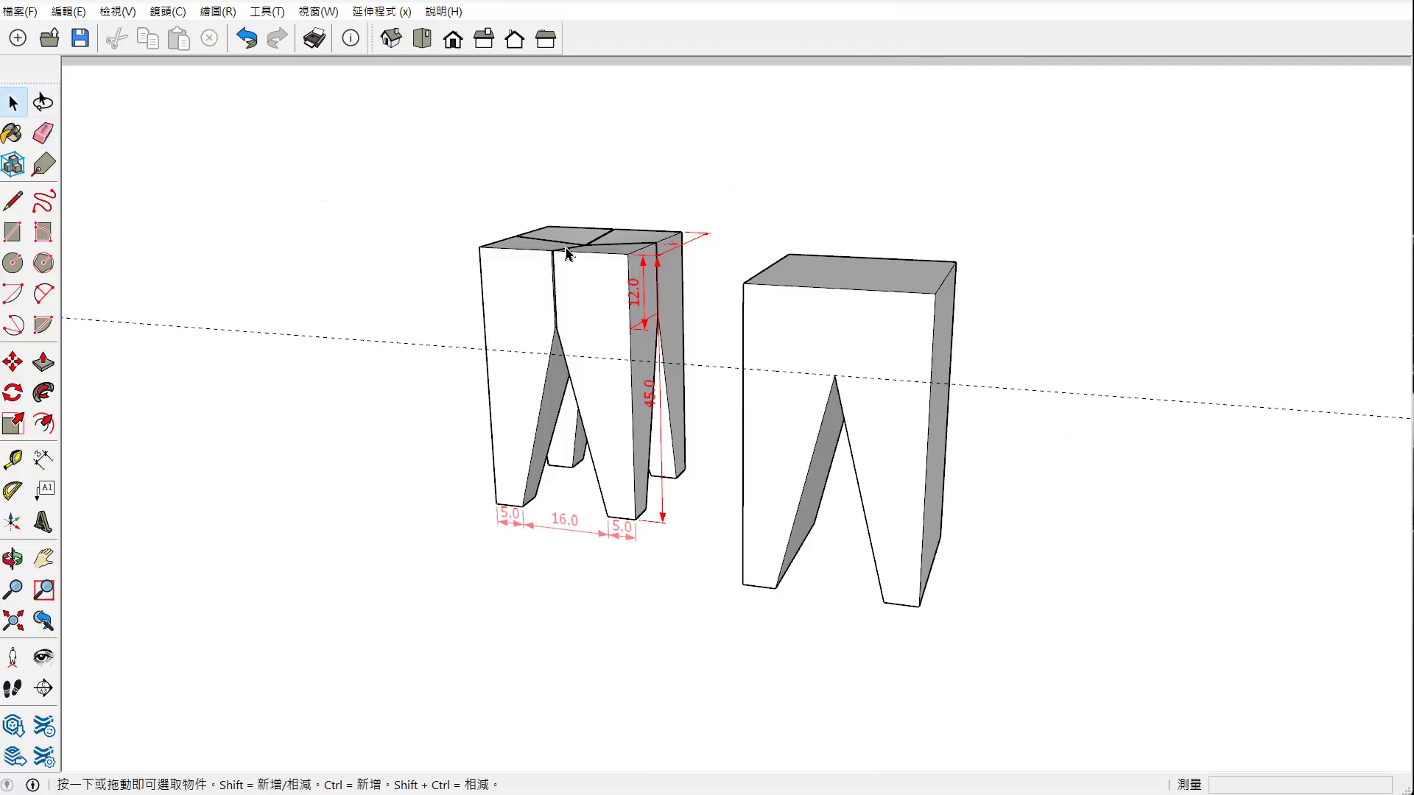
Make the notched block into a single group
triple_click(854, 323)
right_click(850, 319)
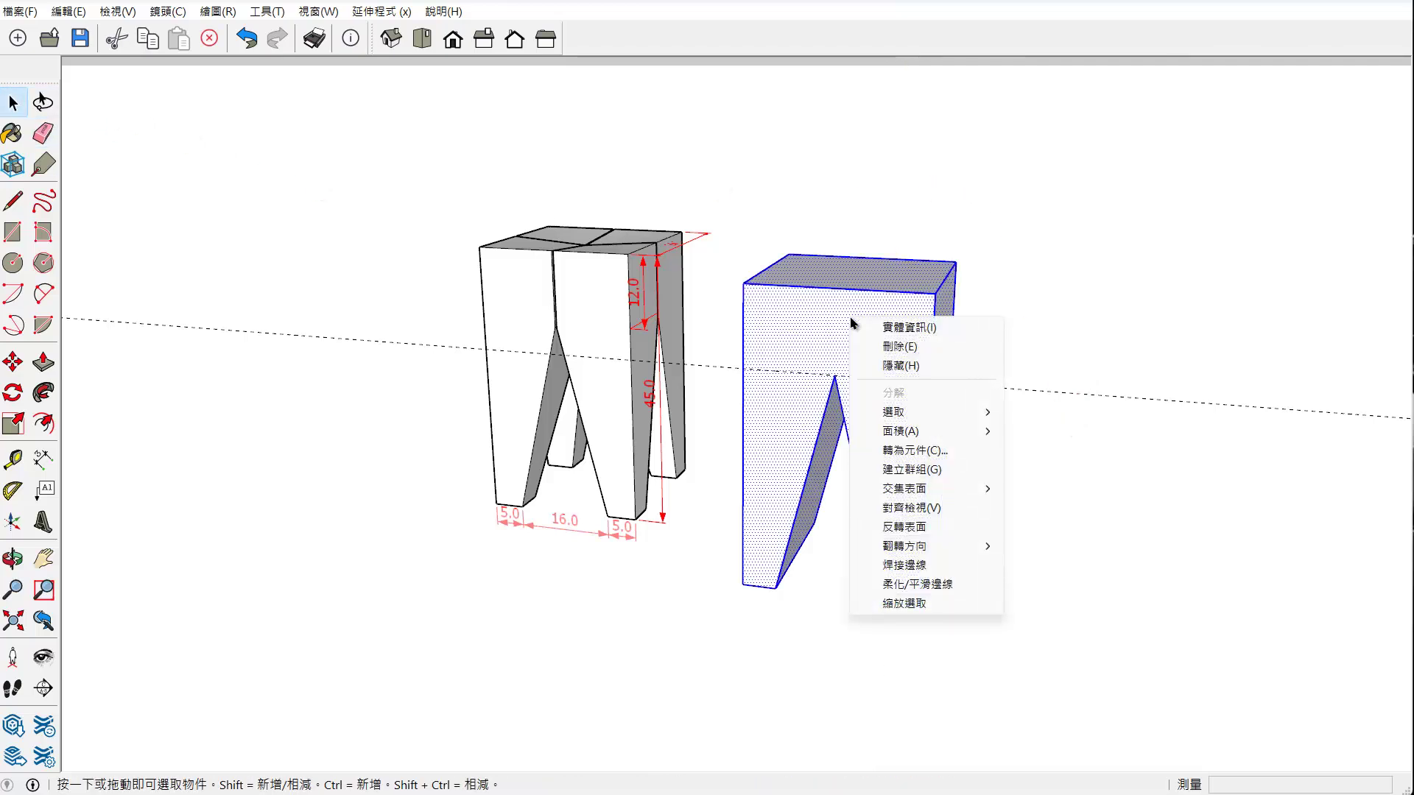
click(934, 469)
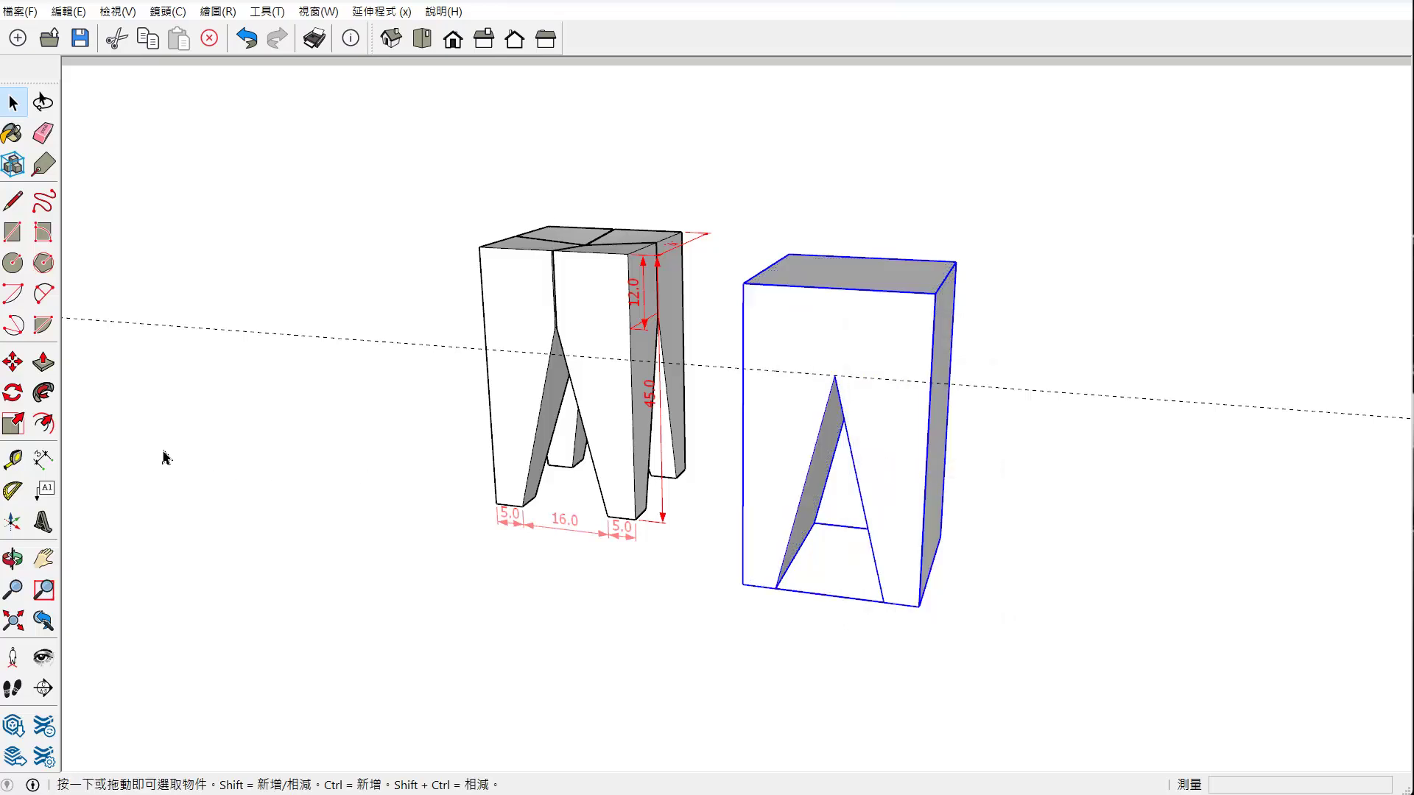
Move-copy the grouped block with Ctrl to the right of the original
click(13, 361)
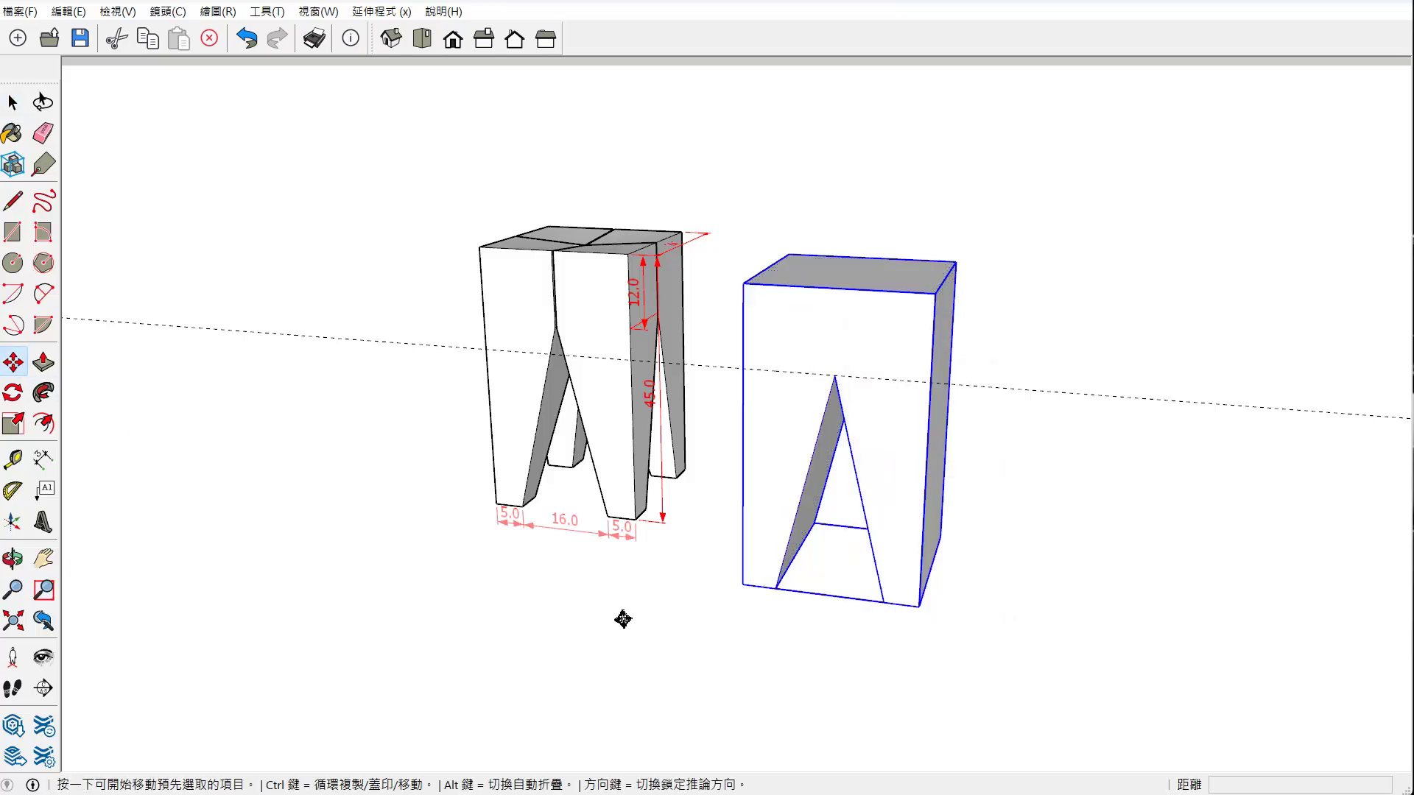
click(747, 592)
key(ctrl)
click(1016, 623)
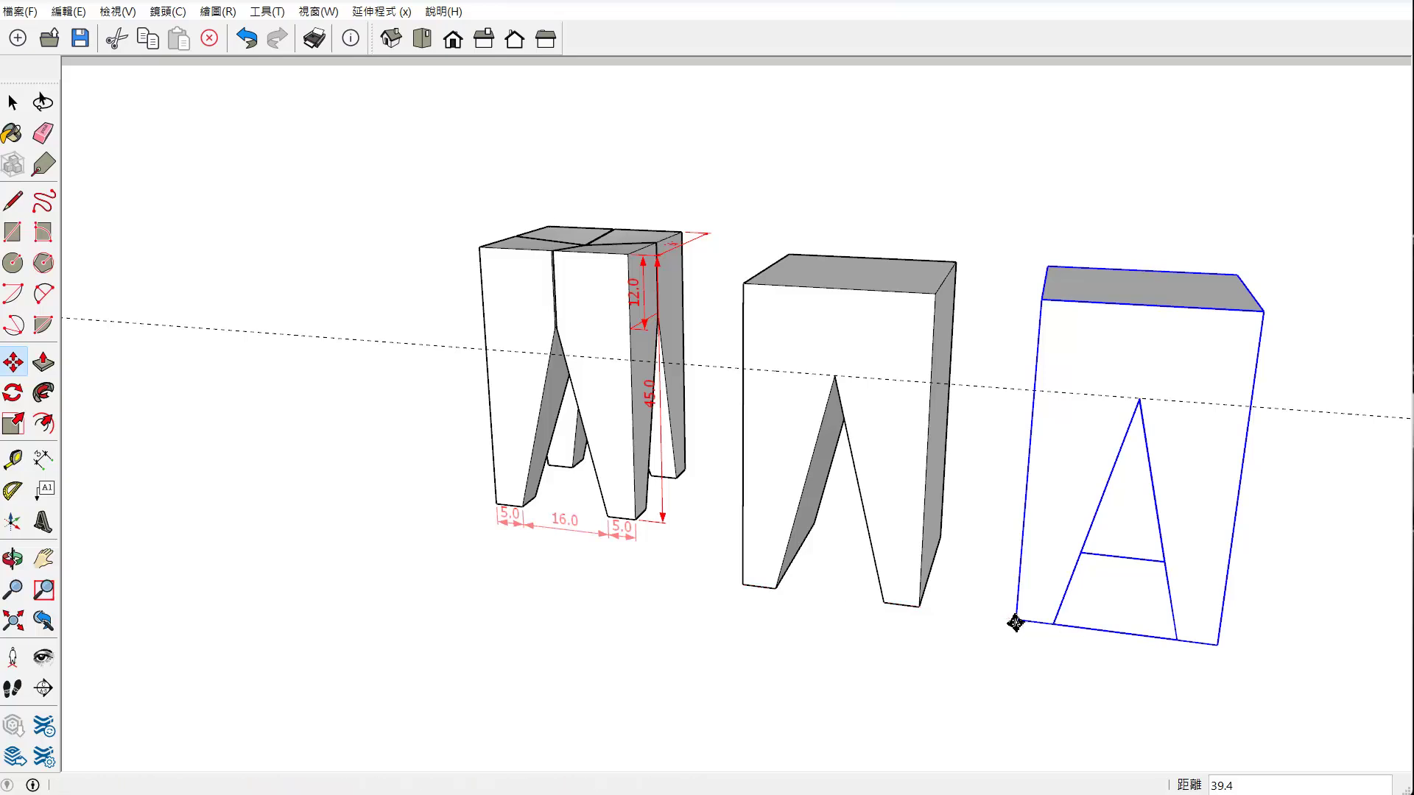
middle_drag(1073, 625, 814, 561)
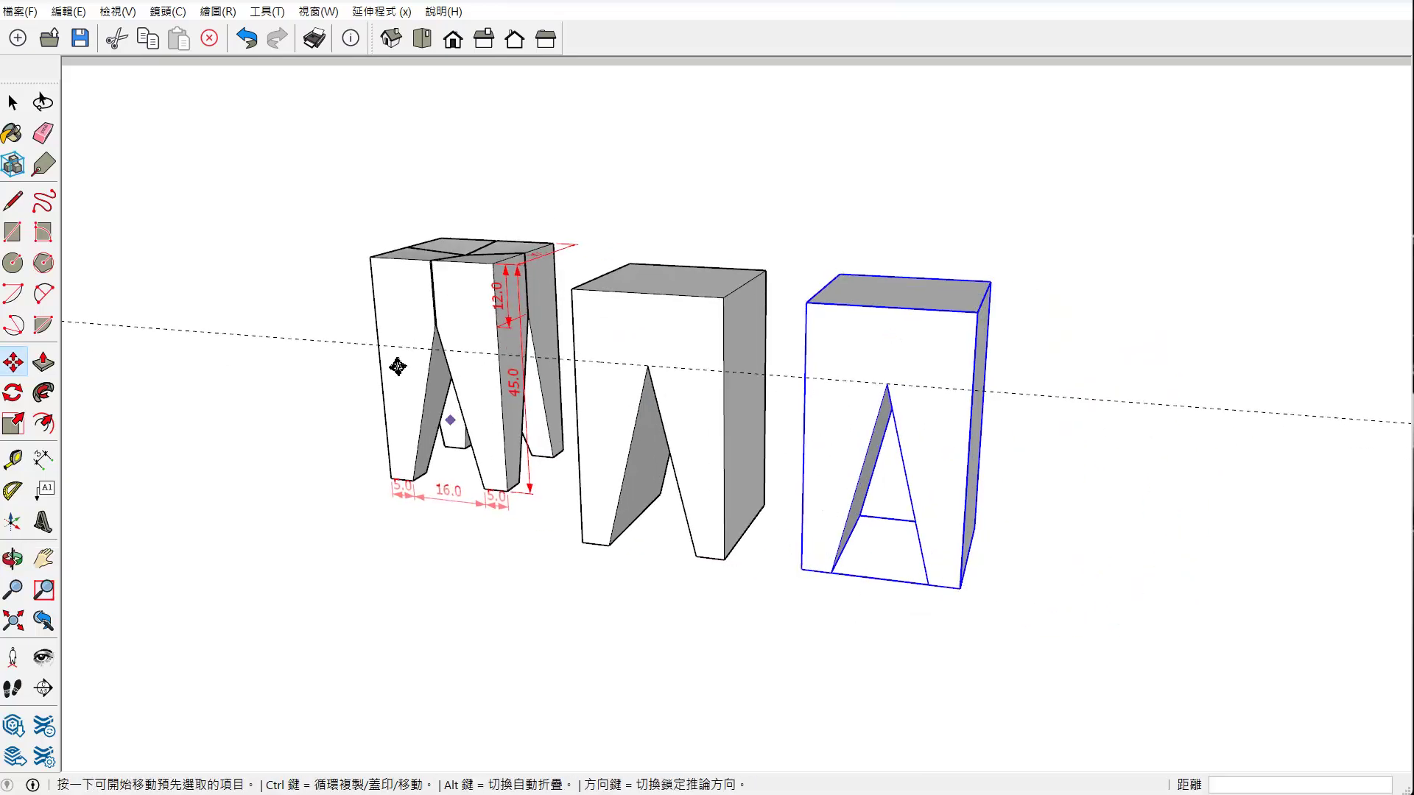
Rotate the copy 90° about its top-face centre so the notch faces sideways
click(13, 392)
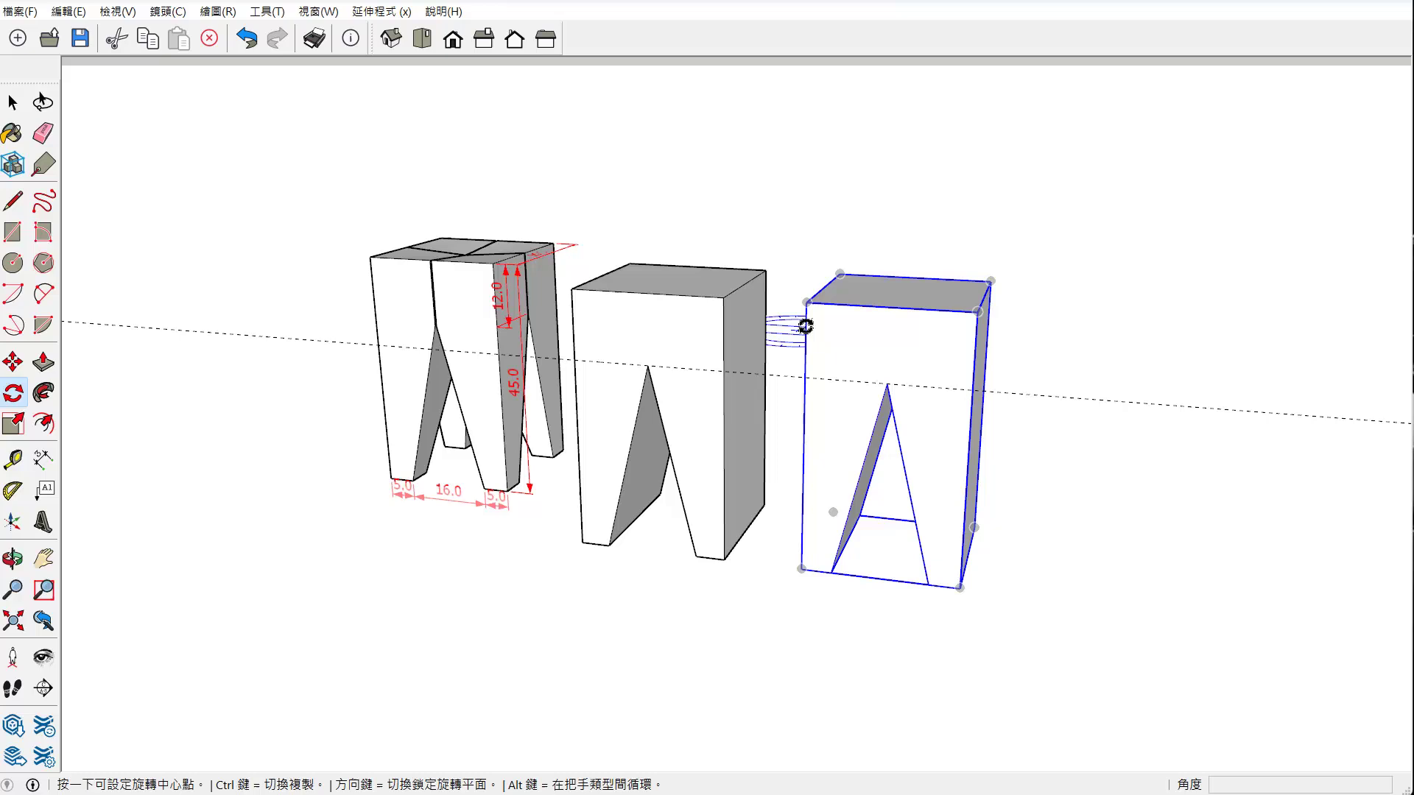
click(901, 295)
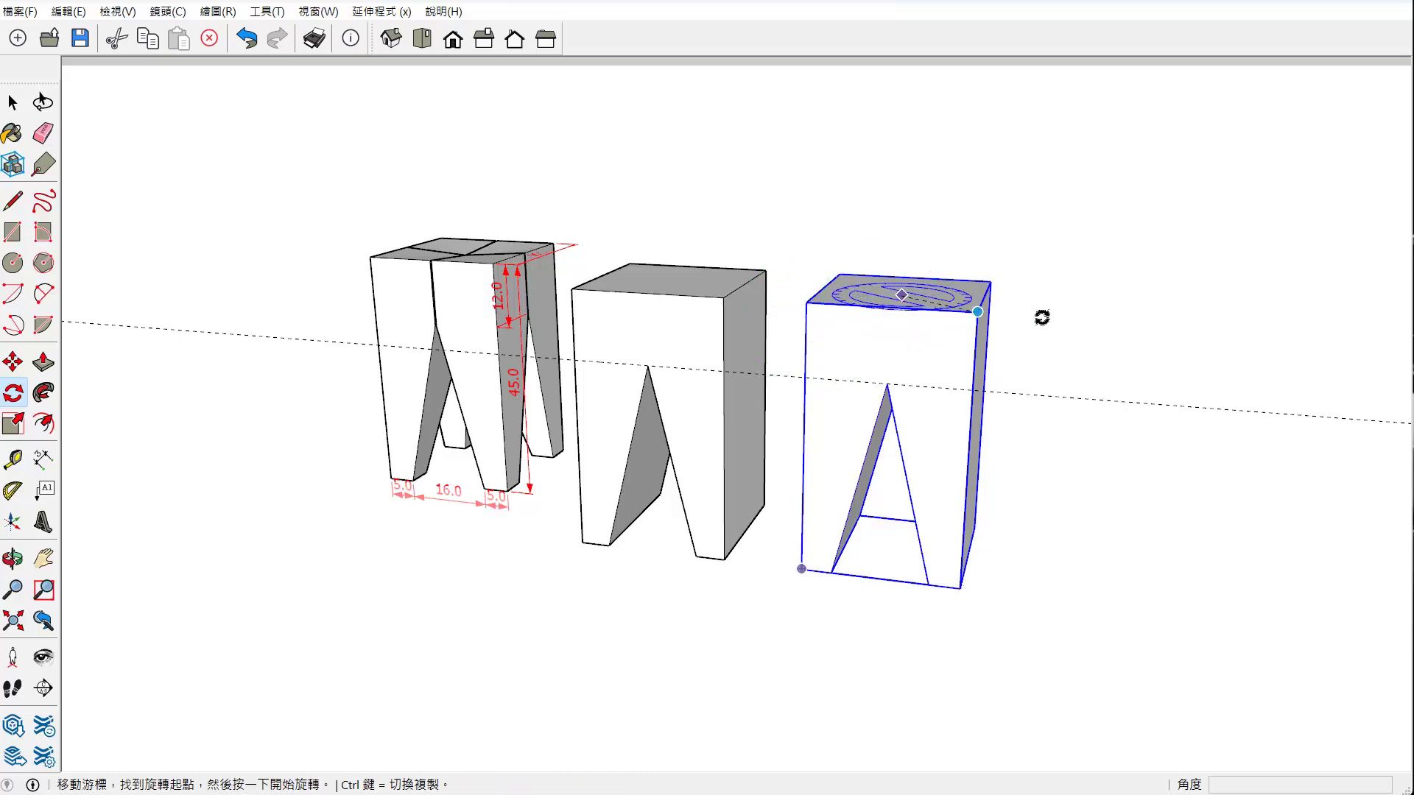
click(1114, 317)
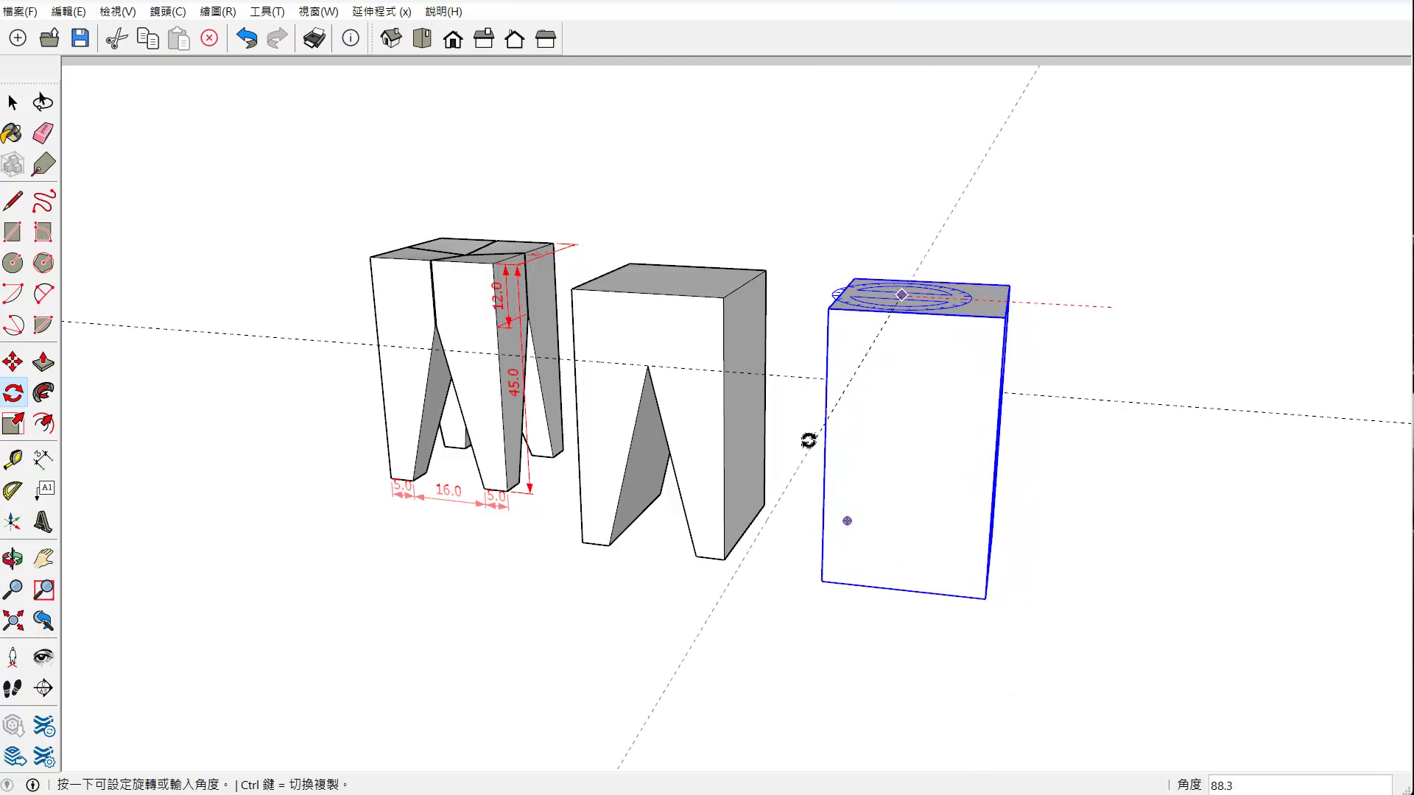
click(779, 442)
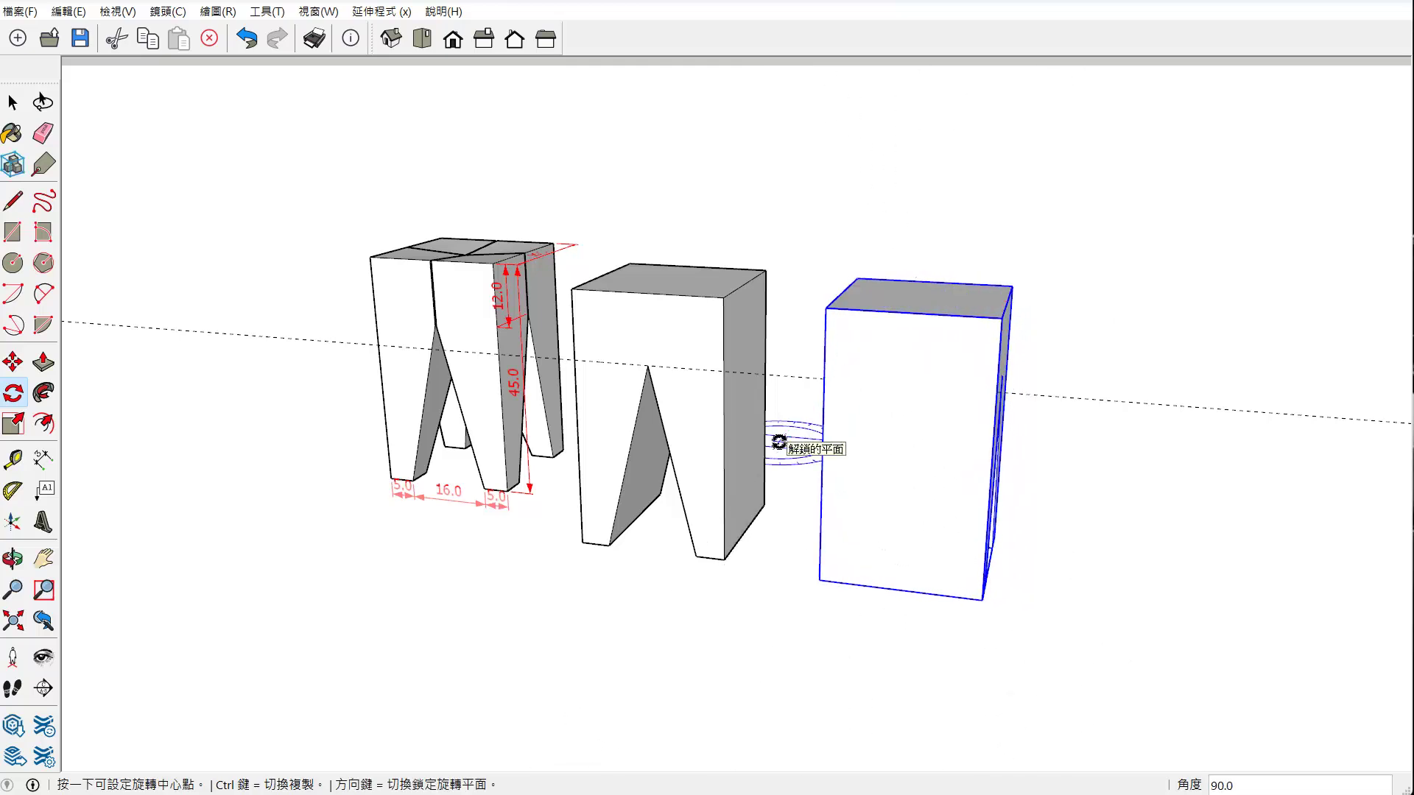
click(12, 102)
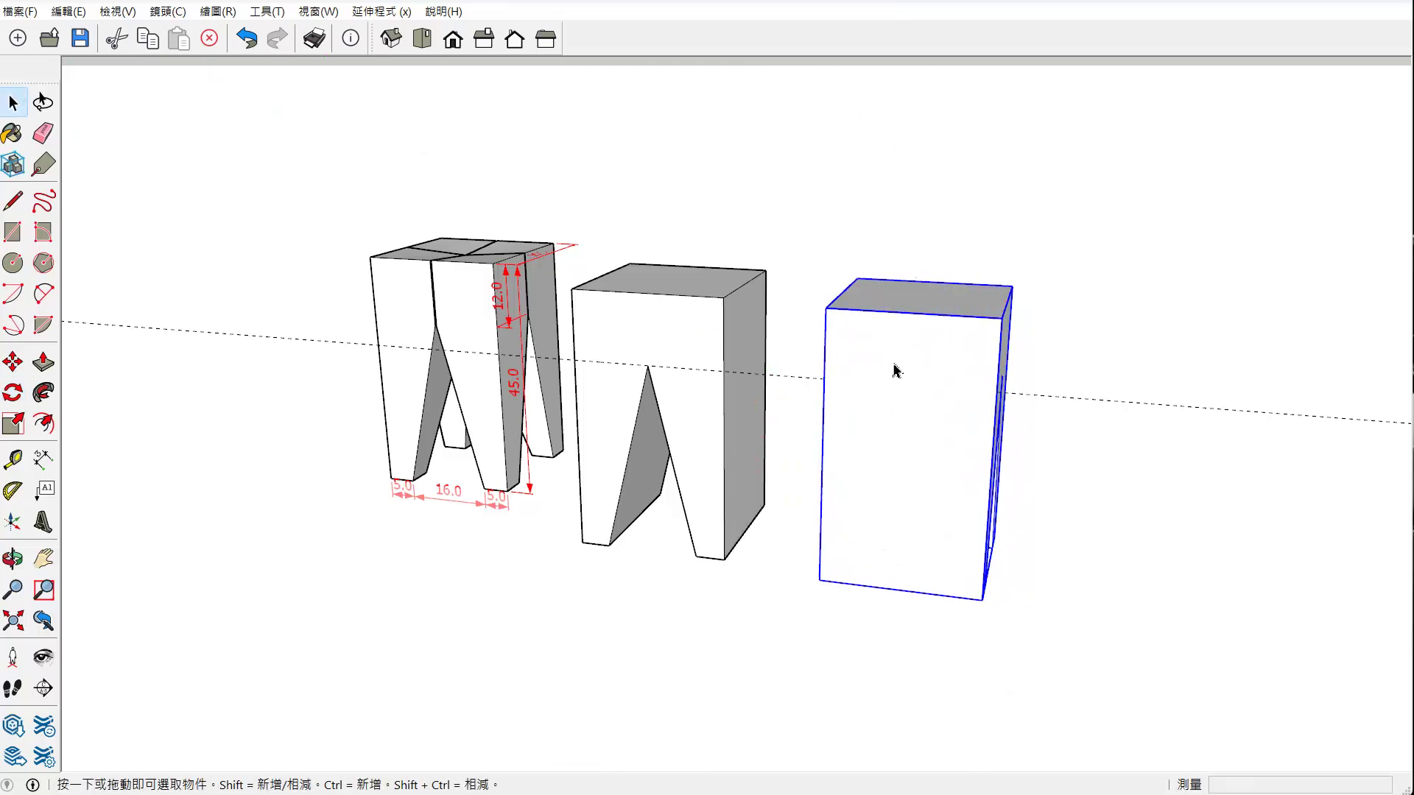
Snap the rotated copy by its top corner onto the matching corner of the first notched block
key(m)
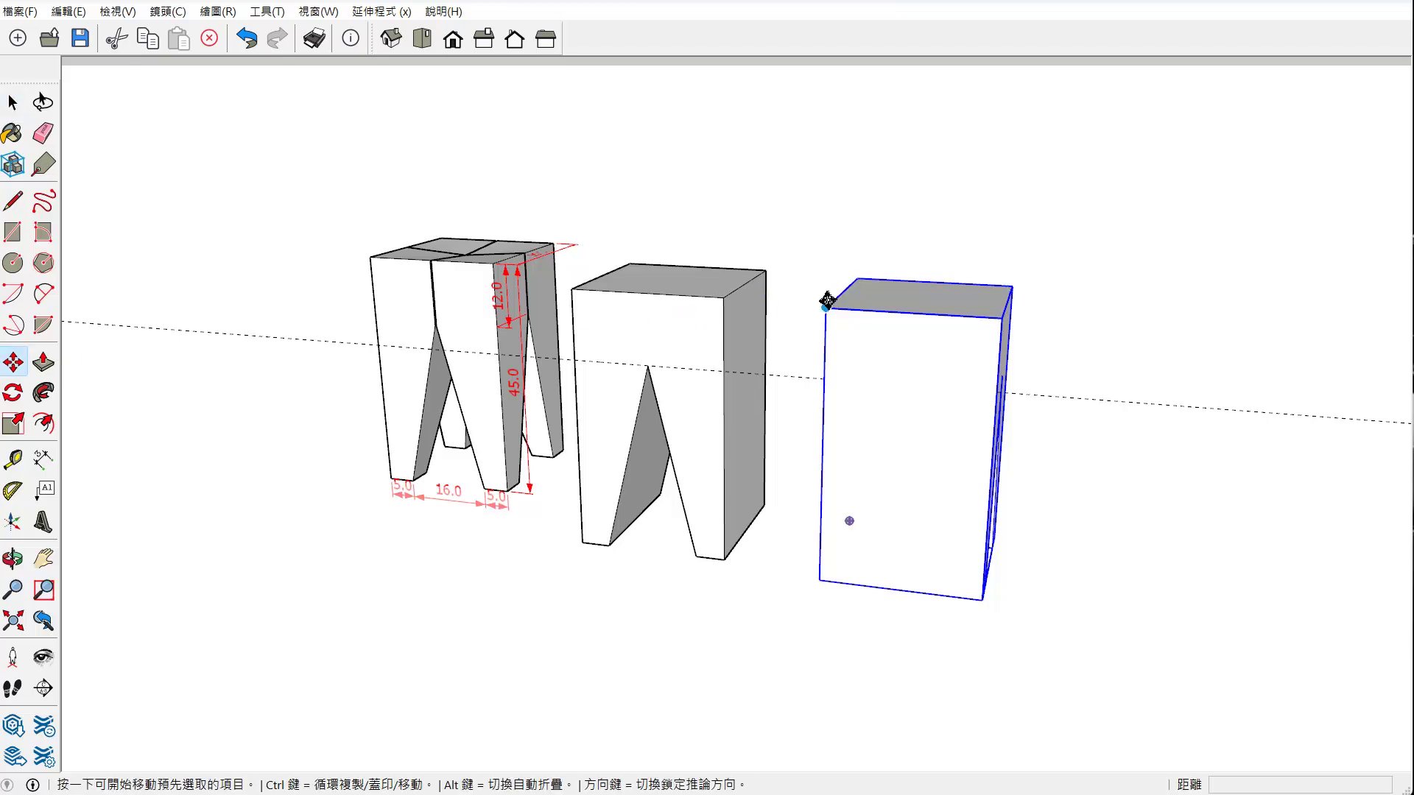
scroll(804, 308, up, 2)
scroll(817, 307, up, 1)
click(832, 315)
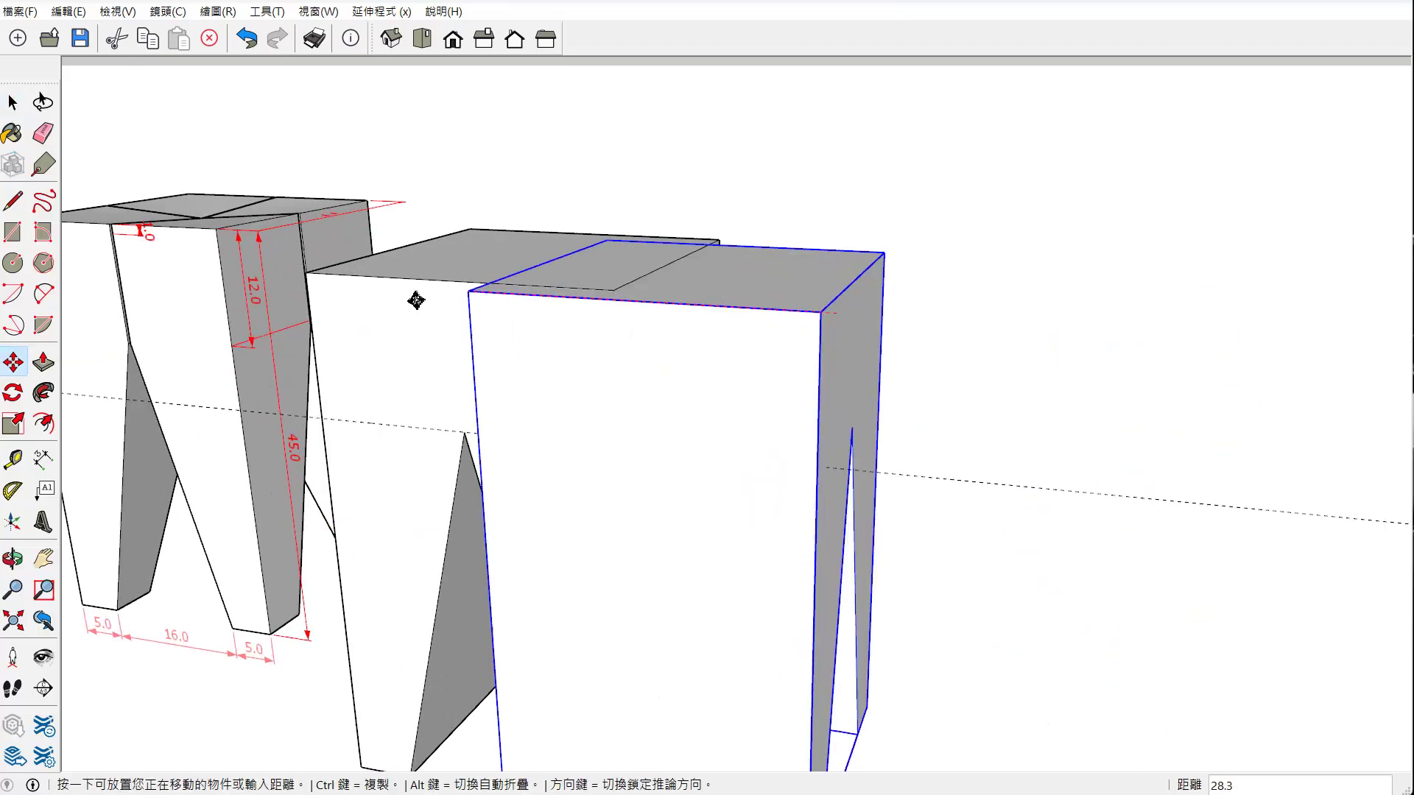
mouse_move(355, 290)
middle_down()
mouse_move(499, 315)
mouse_move(587, 303)
mouse_move(549, 294)
middle_up()
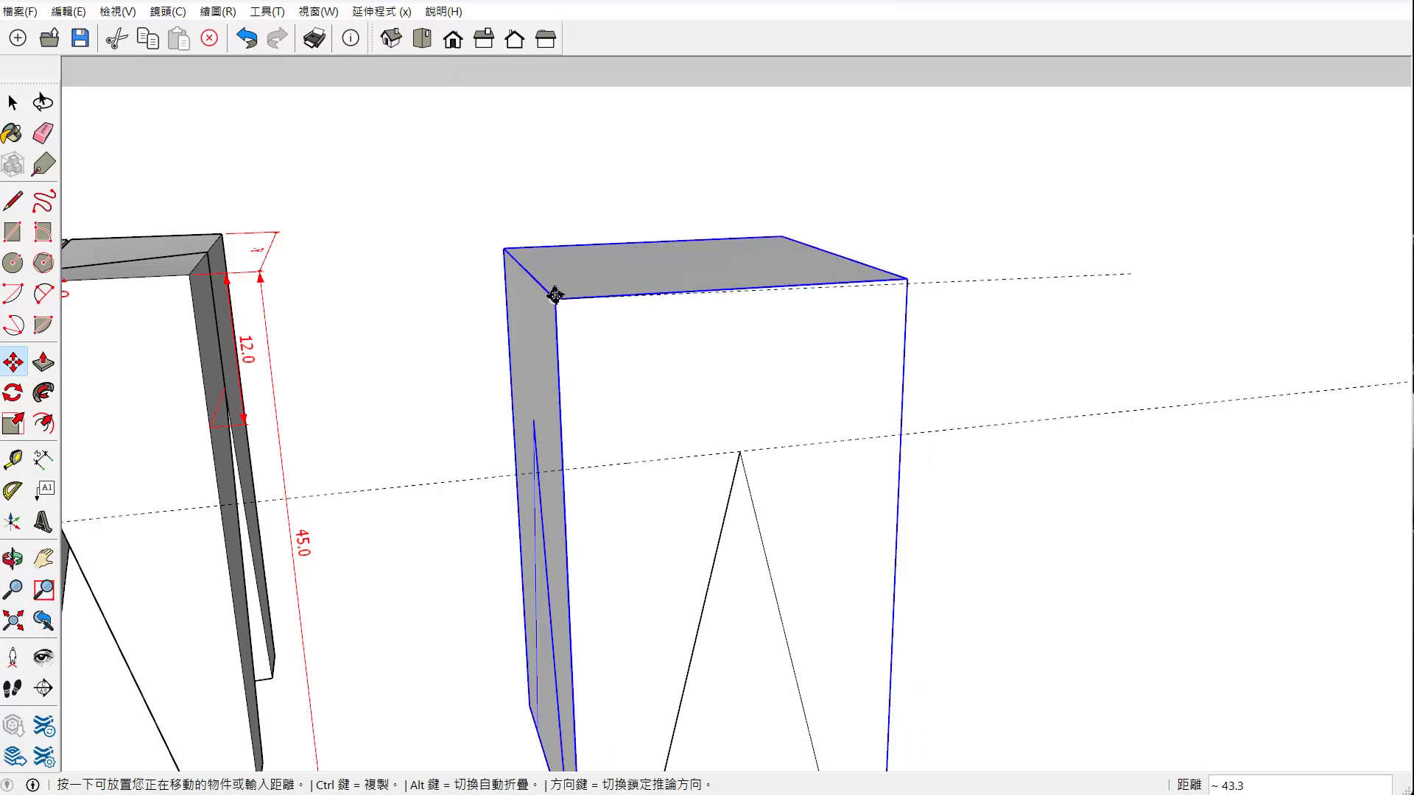
click(554, 300)
middle_drag(625, 316, 680, 354)
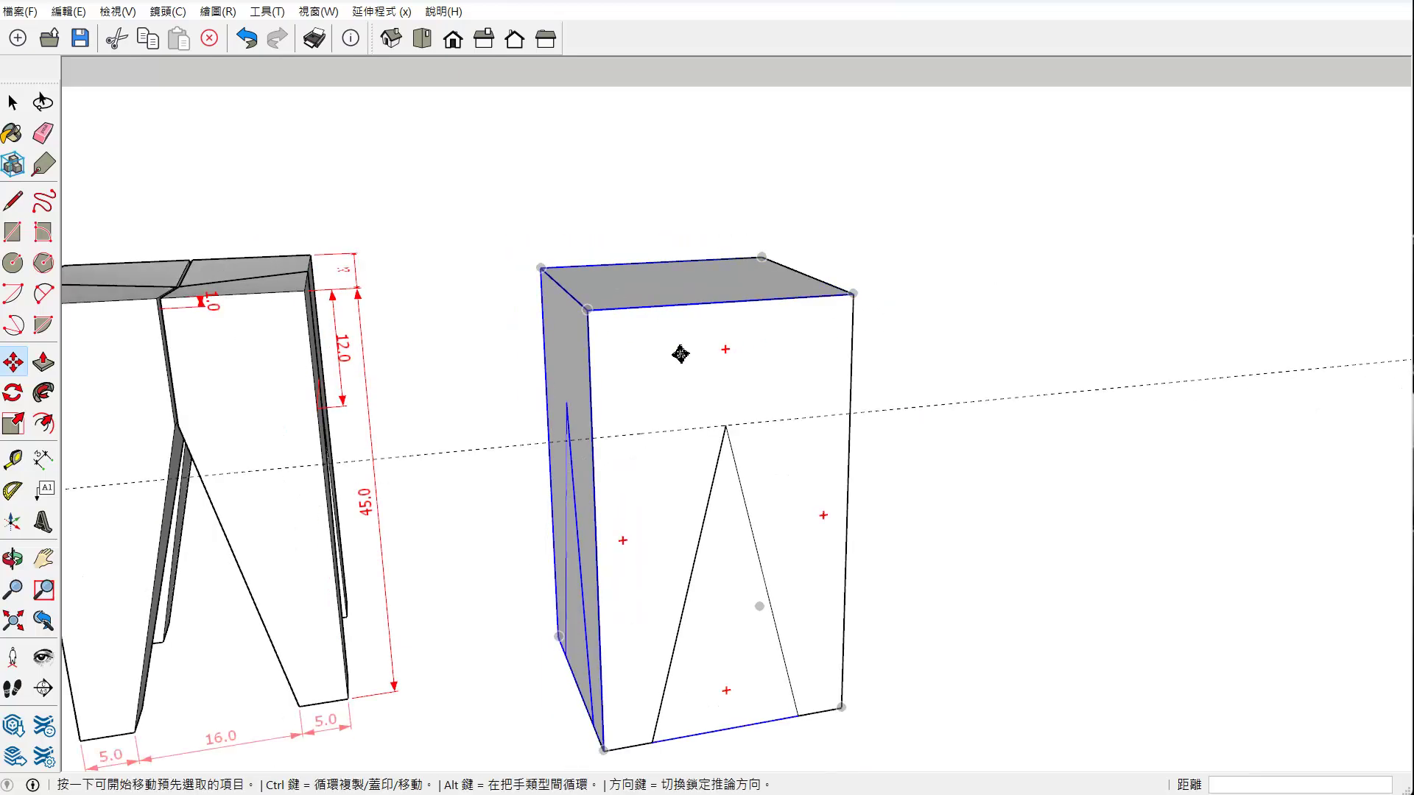
mouse_move(561, 411)
middle_down()
mouse_move(906, 447)
mouse_move(858, 474)
mouse_move(876, 447)
mouse_move(906, 451)
mouse_move(382, 312)
middle_up()
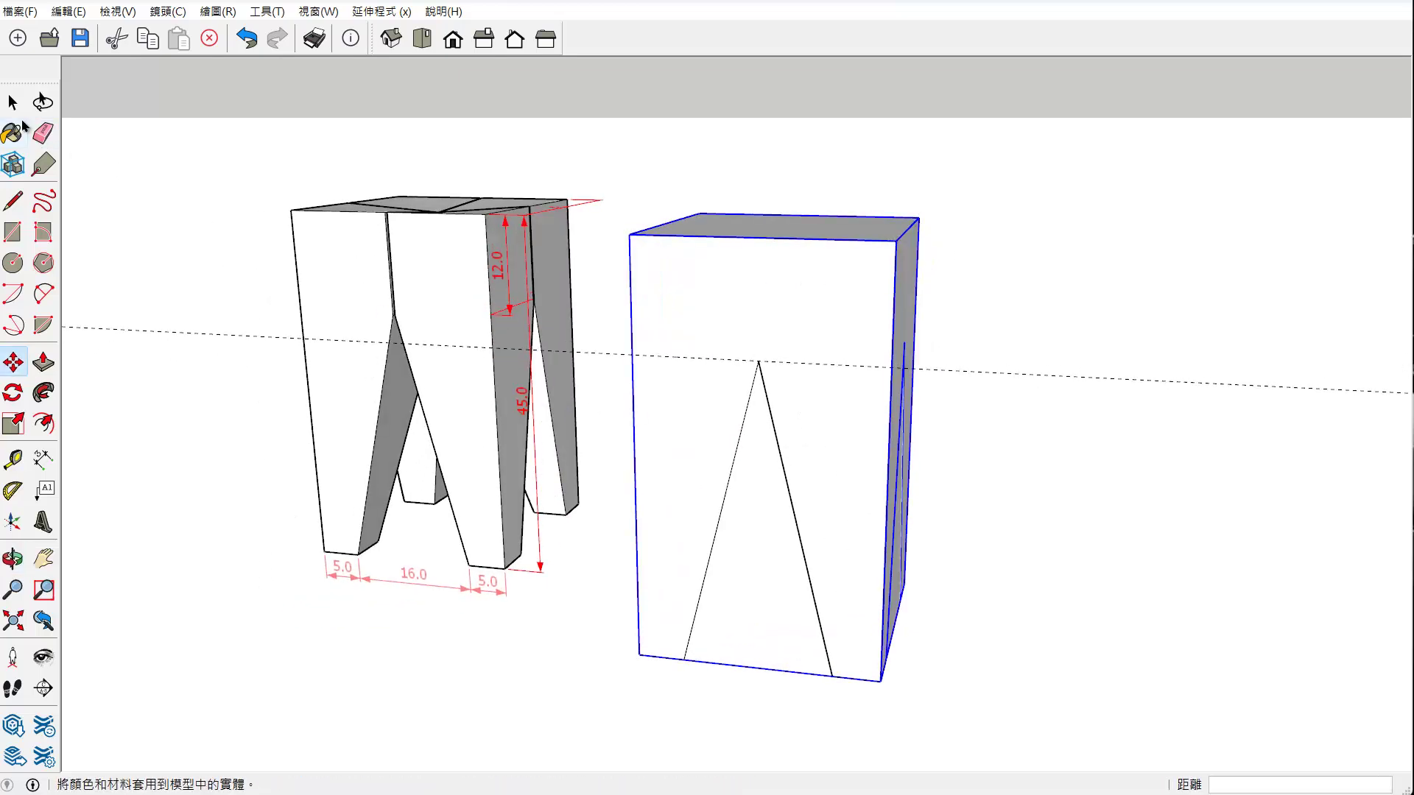
click(12, 107)
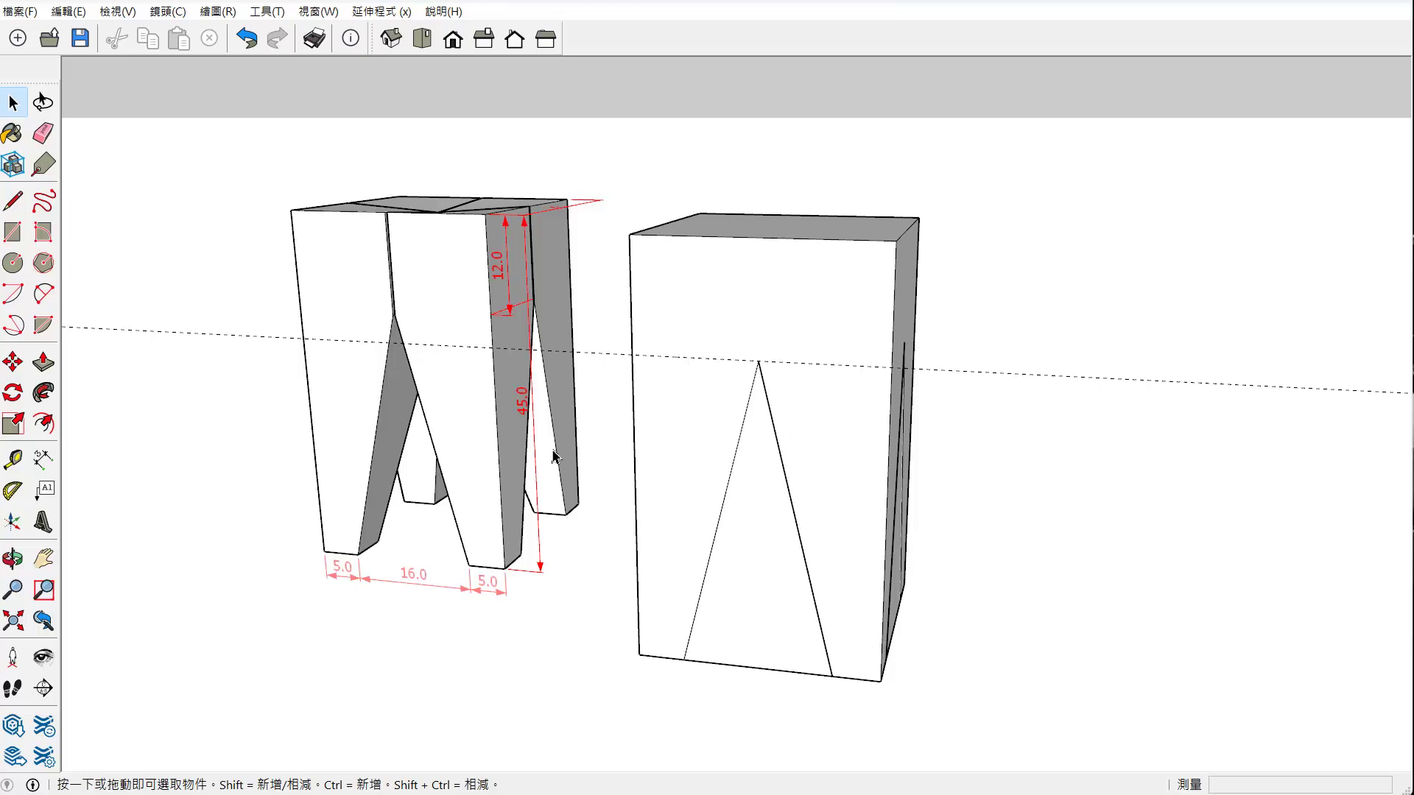
Combine the two overlapping blocks with Solid Tools > Intersect and zoom in on the result
click(267, 11)
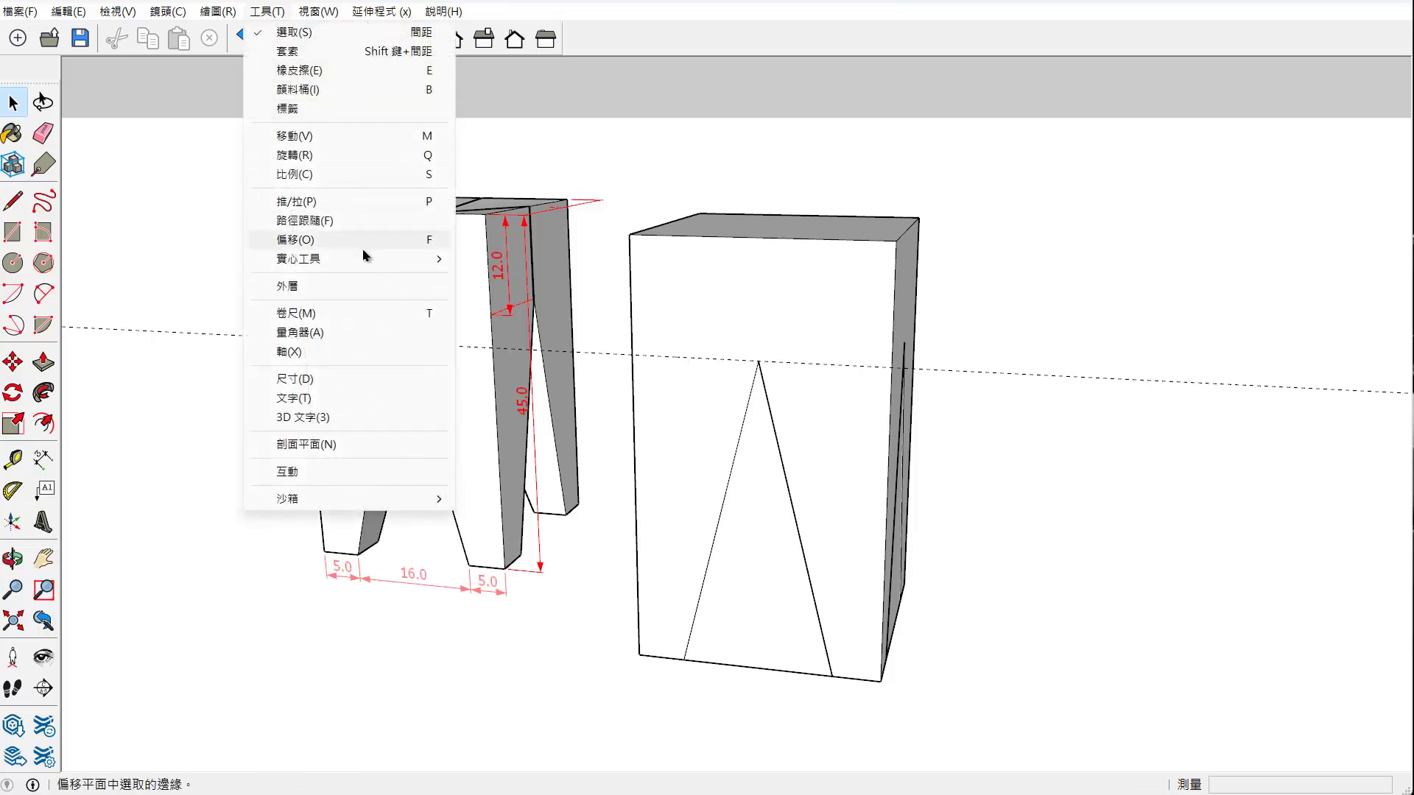
mouse_move(299, 258)
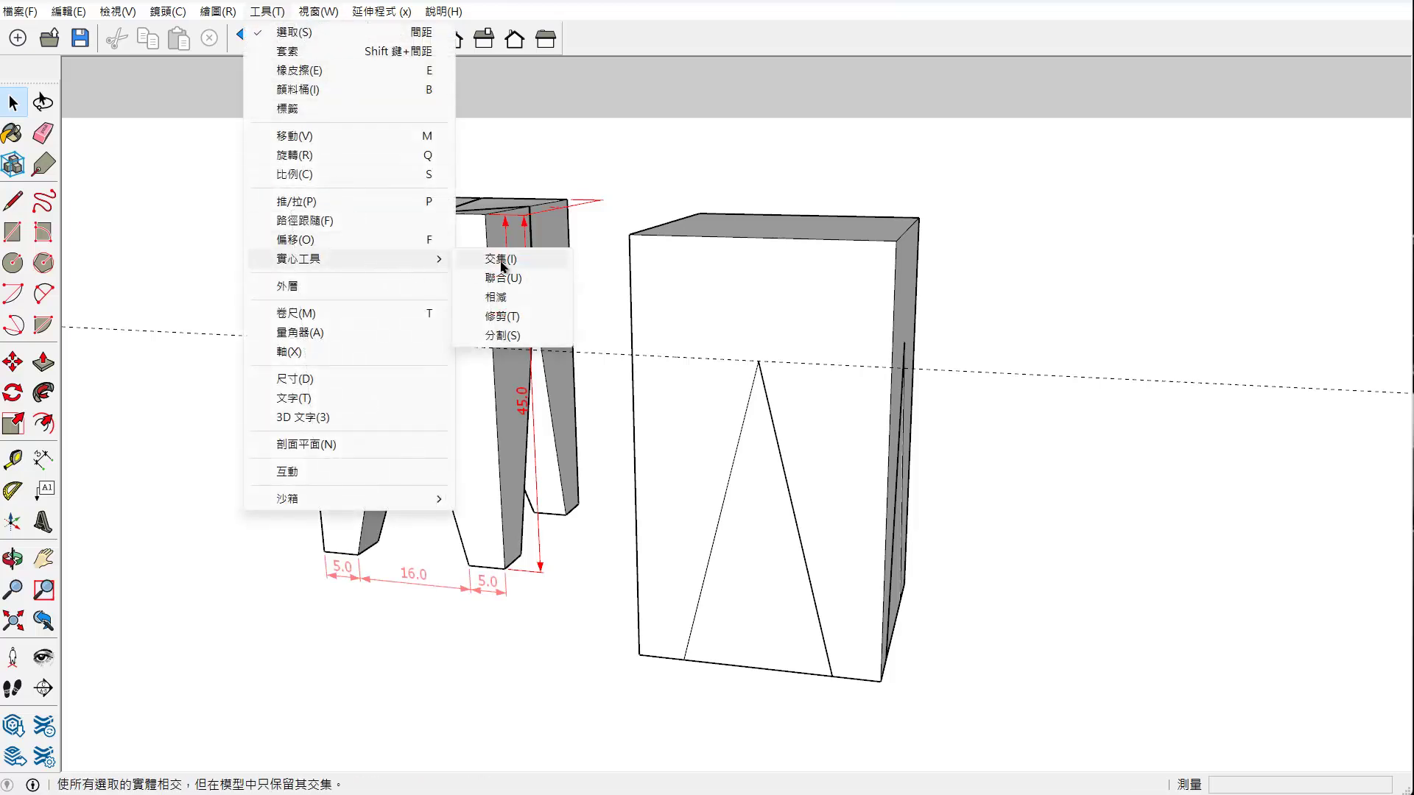
click(501, 261)
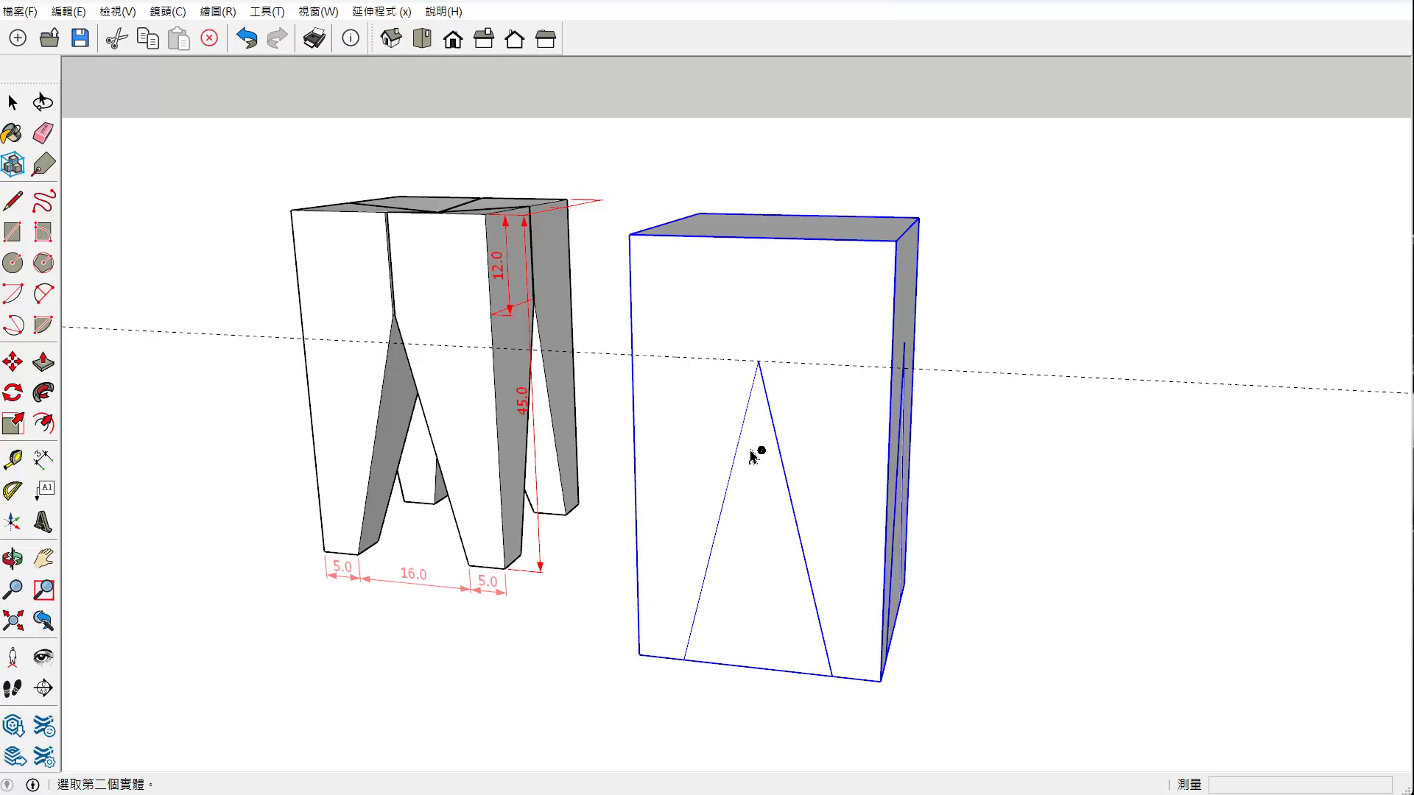
click(762, 498)
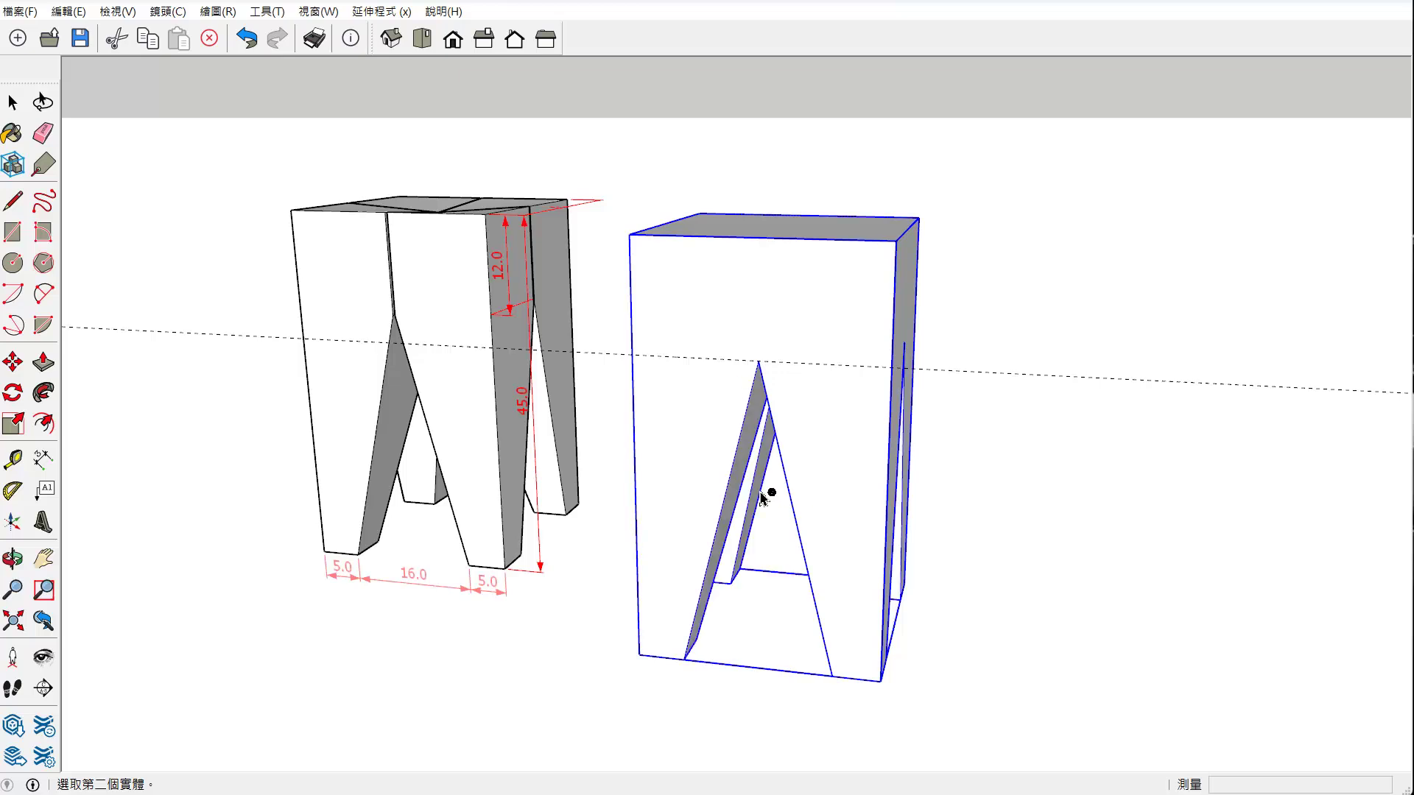
mouse_move(822, 512)
middle_down()
mouse_move(587, 435)
mouse_move(783, 271)
mouse_move(811, 306)
mouse_move(902, 157)
mouse_move(820, 562)
mouse_move(788, 400)
mouse_move(742, 514)
mouse_move(859, 514)
mouse_move(678, 543)
middle_up()
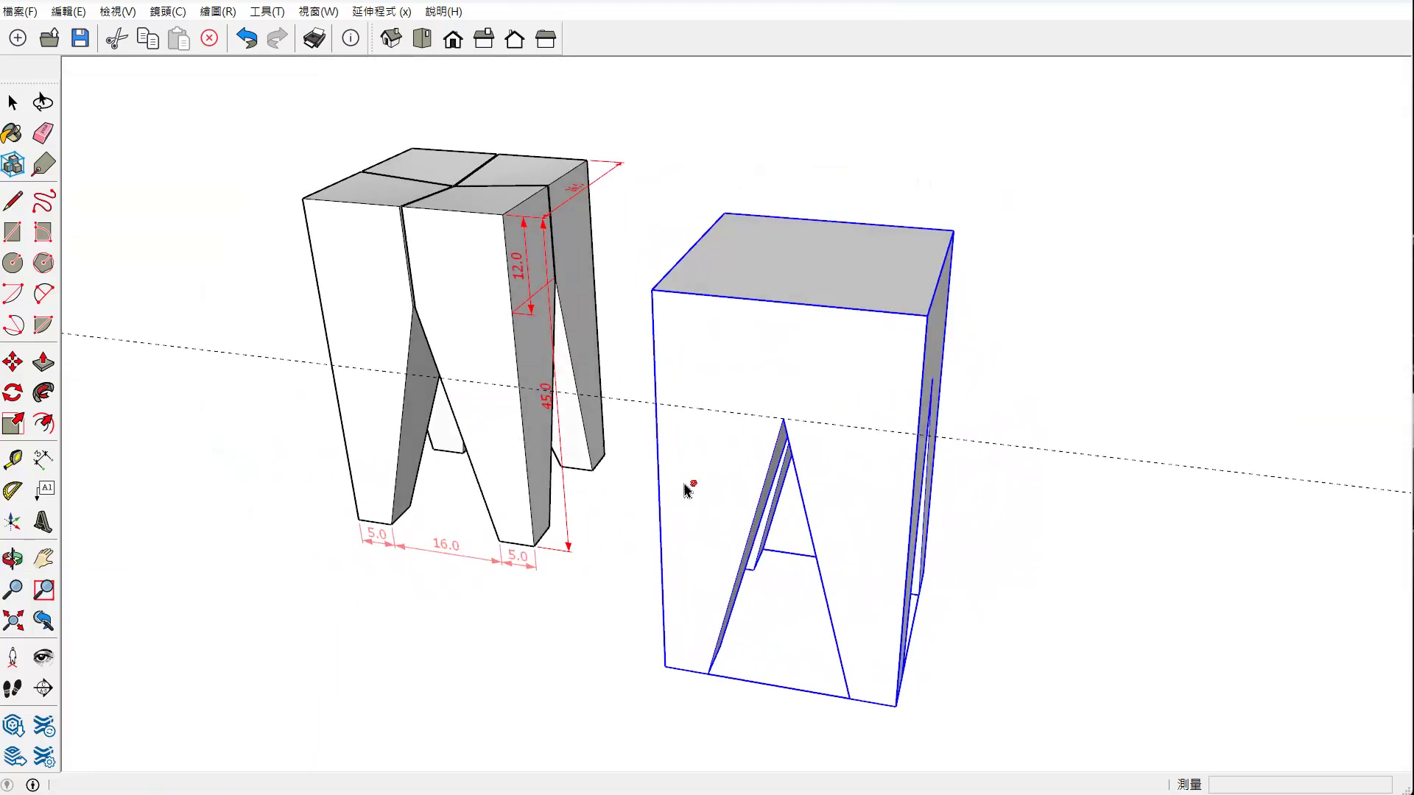
click(13, 103)
scroll(563, 261, up, 1)
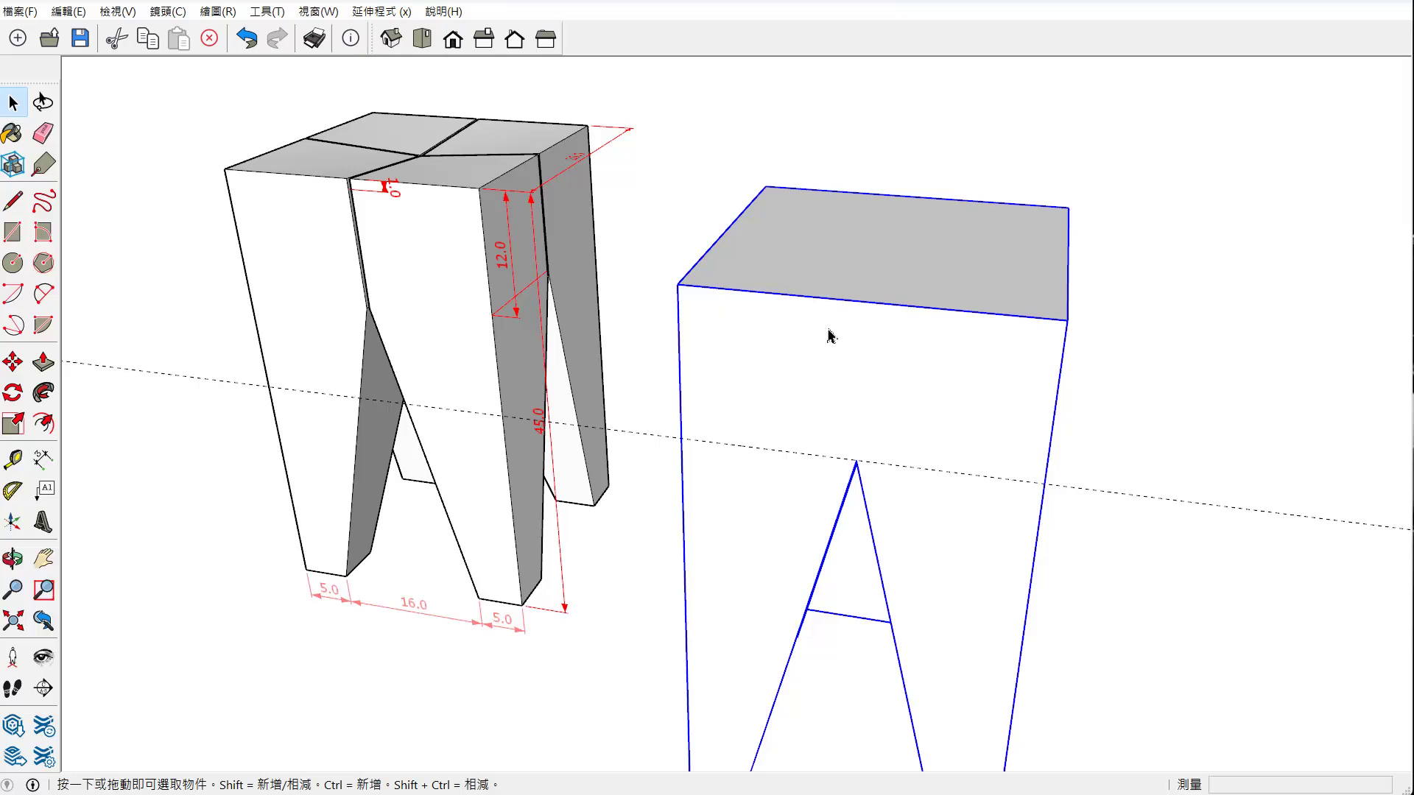
scroll(496, 183, up, 1)
scroll(412, 163, up, 2)
scroll(391, 166, up, 1)
scroll(516, 169, up, 1)
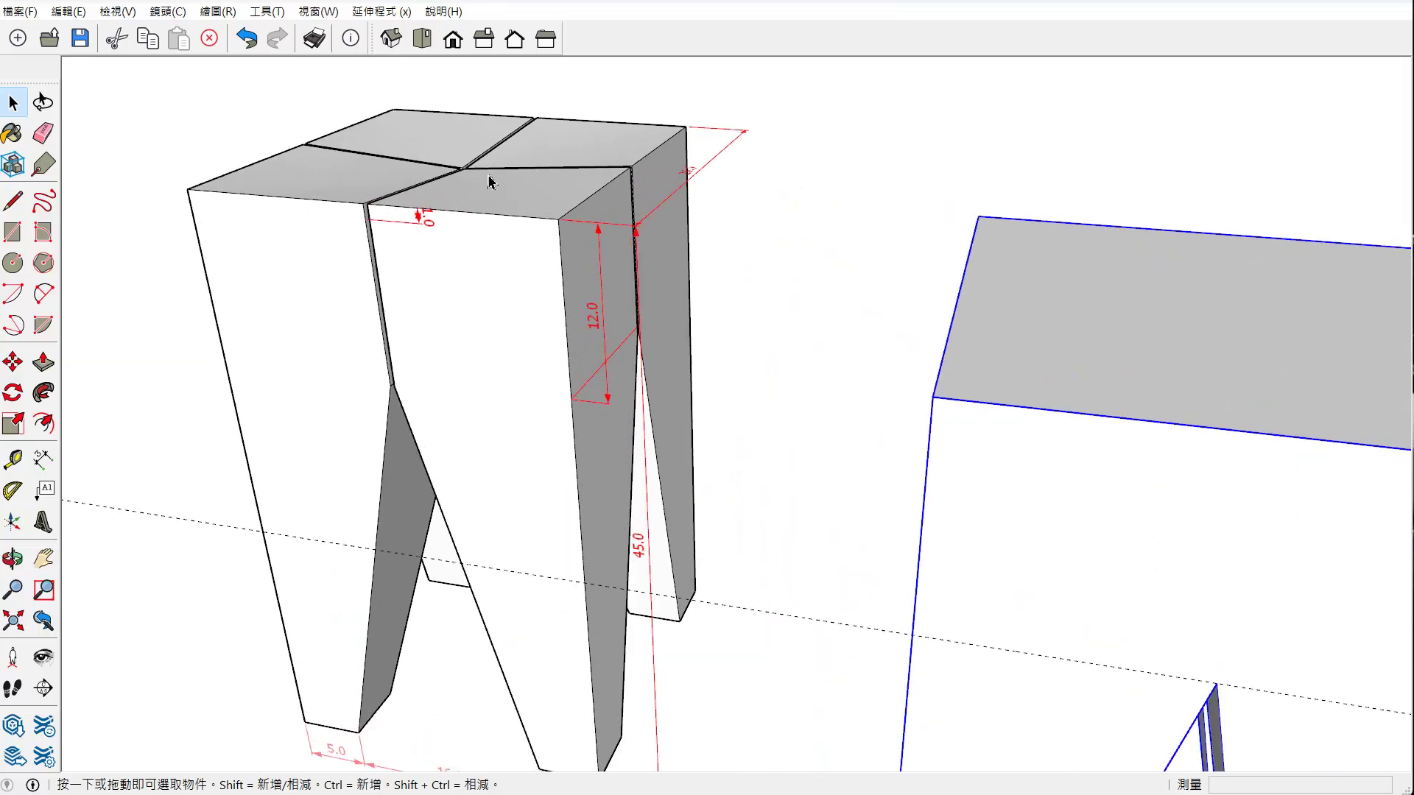
scroll(994, 363, down, 3)
scroll(830, 300, up, 1)
Inside the group, draw two crossing lines between opposite top-edge midpoints
double_click(846, 291)
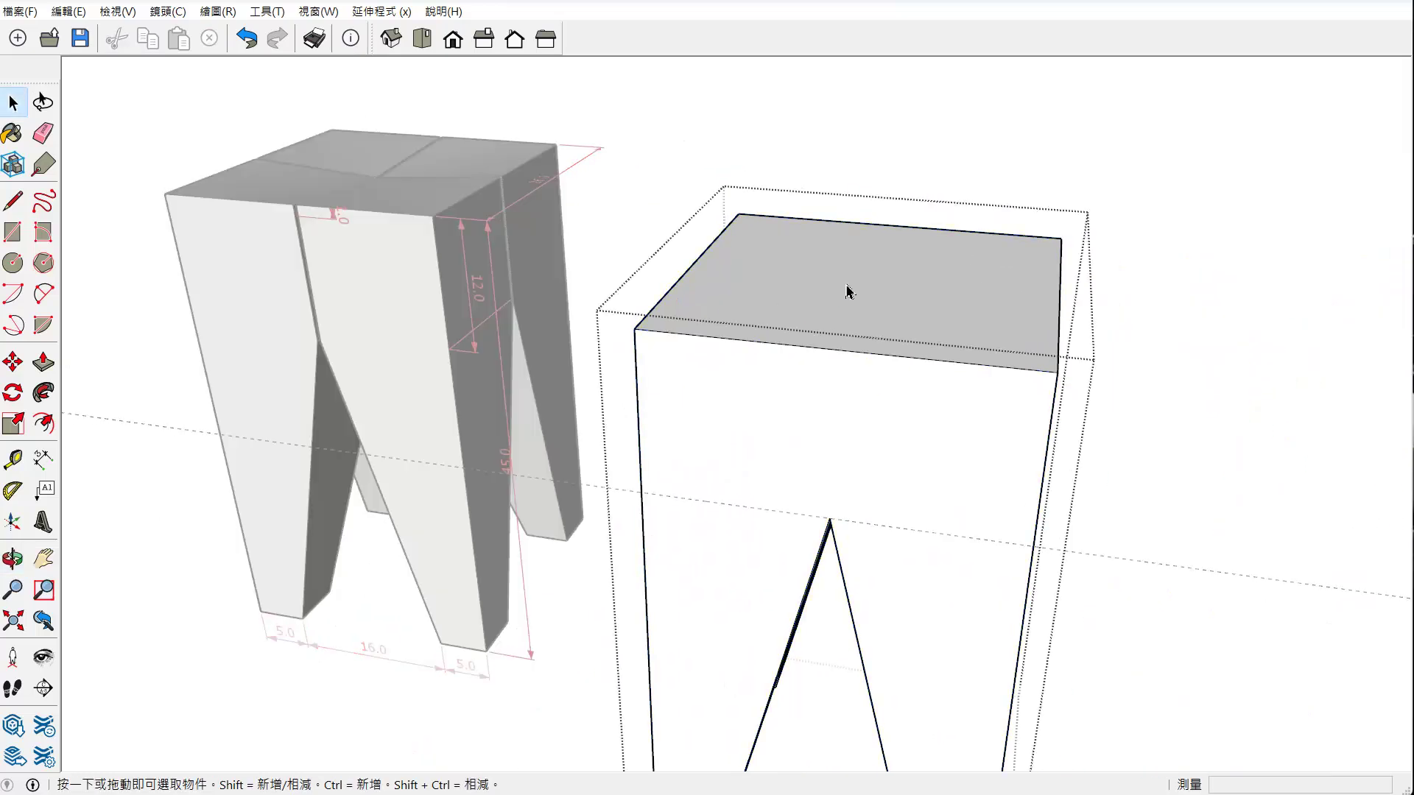
triple_click(847, 291)
key(l)
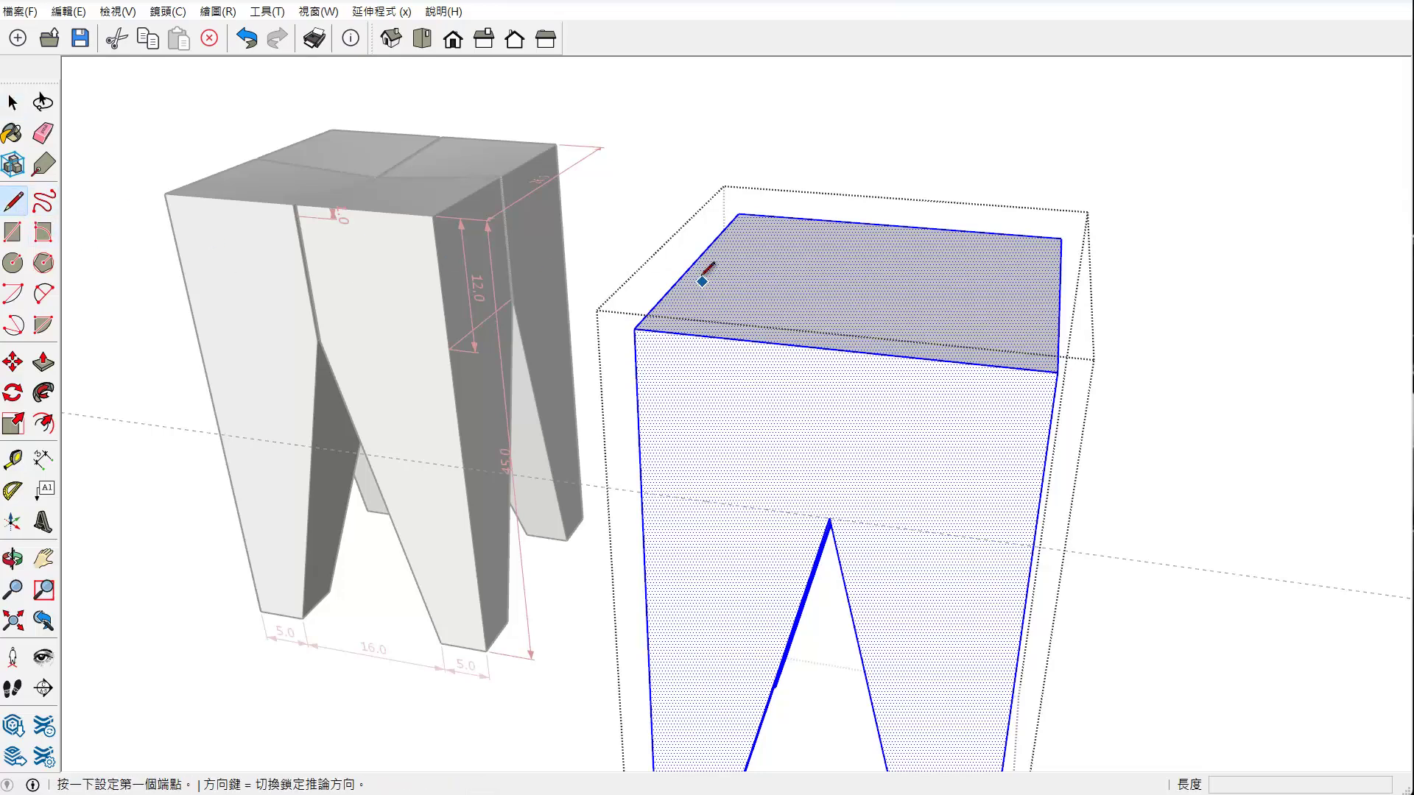
click(693, 263)
click(1060, 293)
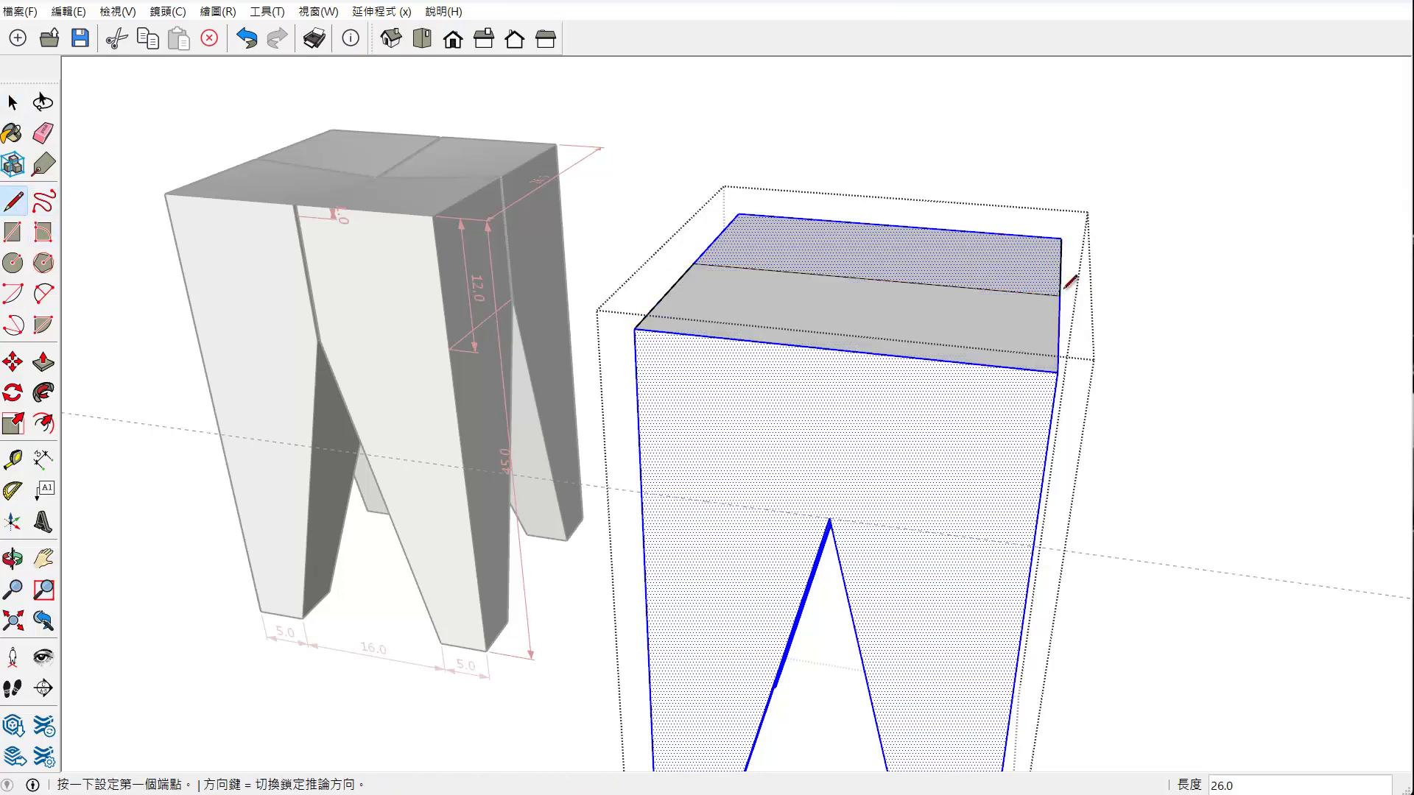
click(904, 220)
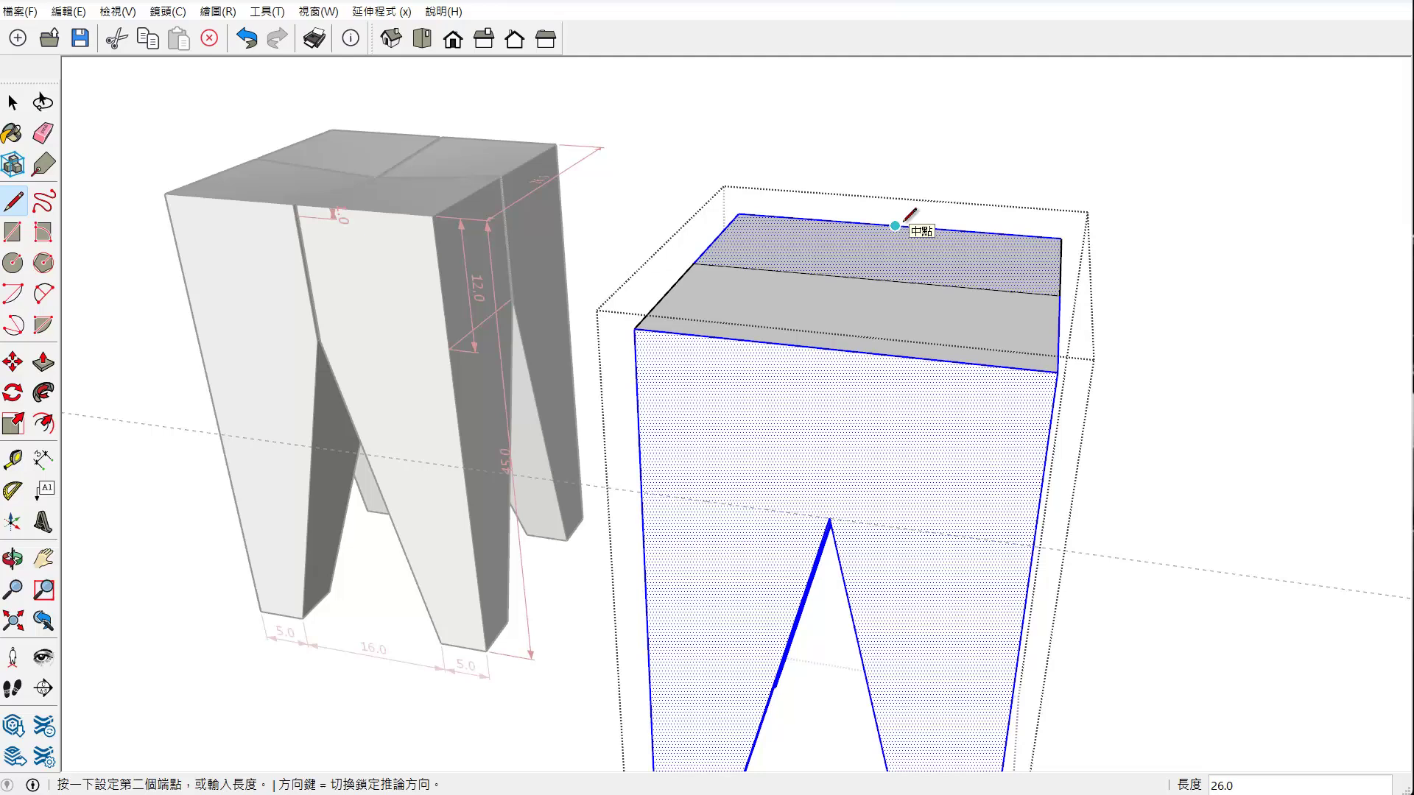
click(837, 348)
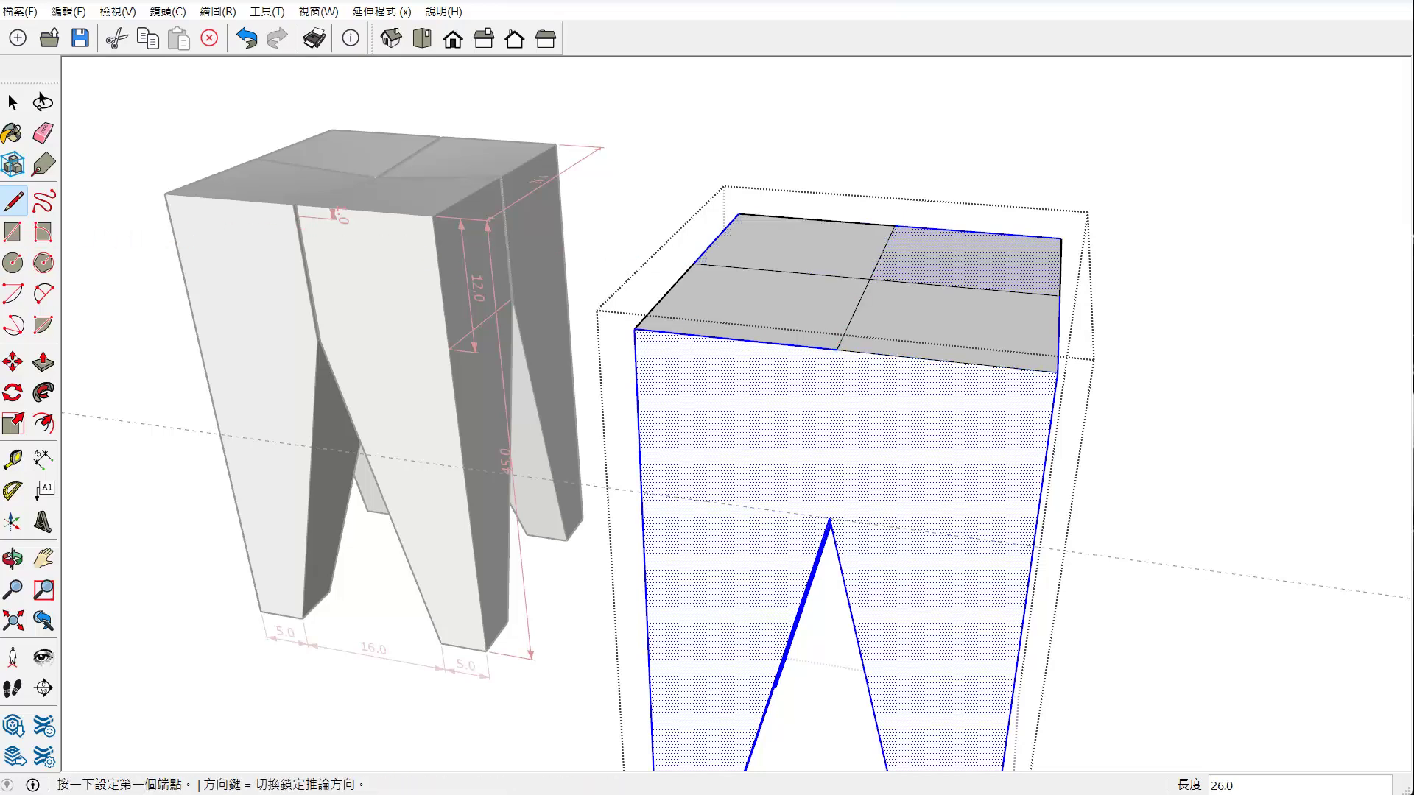
Select the top-left quarter face of the divided top
click(12, 102)
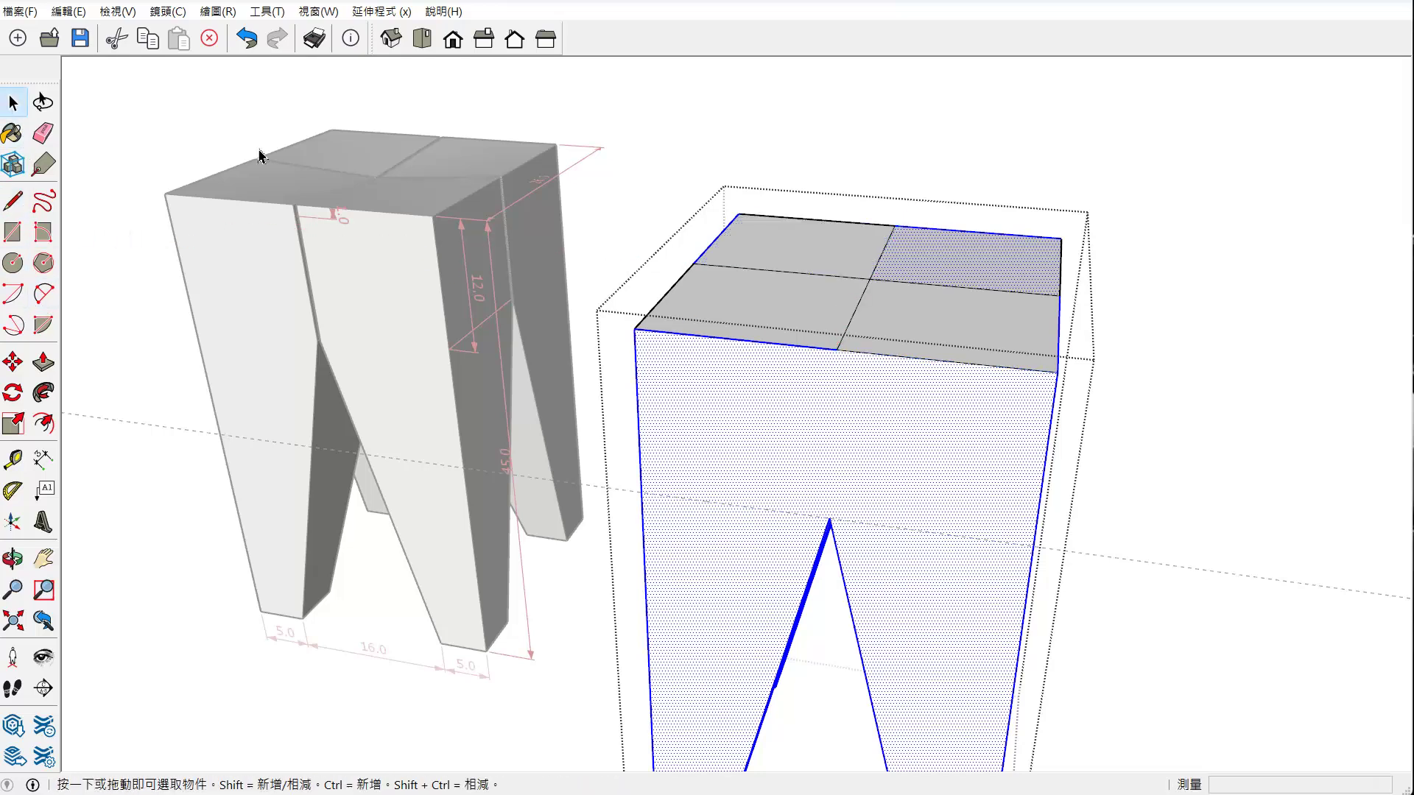
click(706, 163)
triple_click(783, 282)
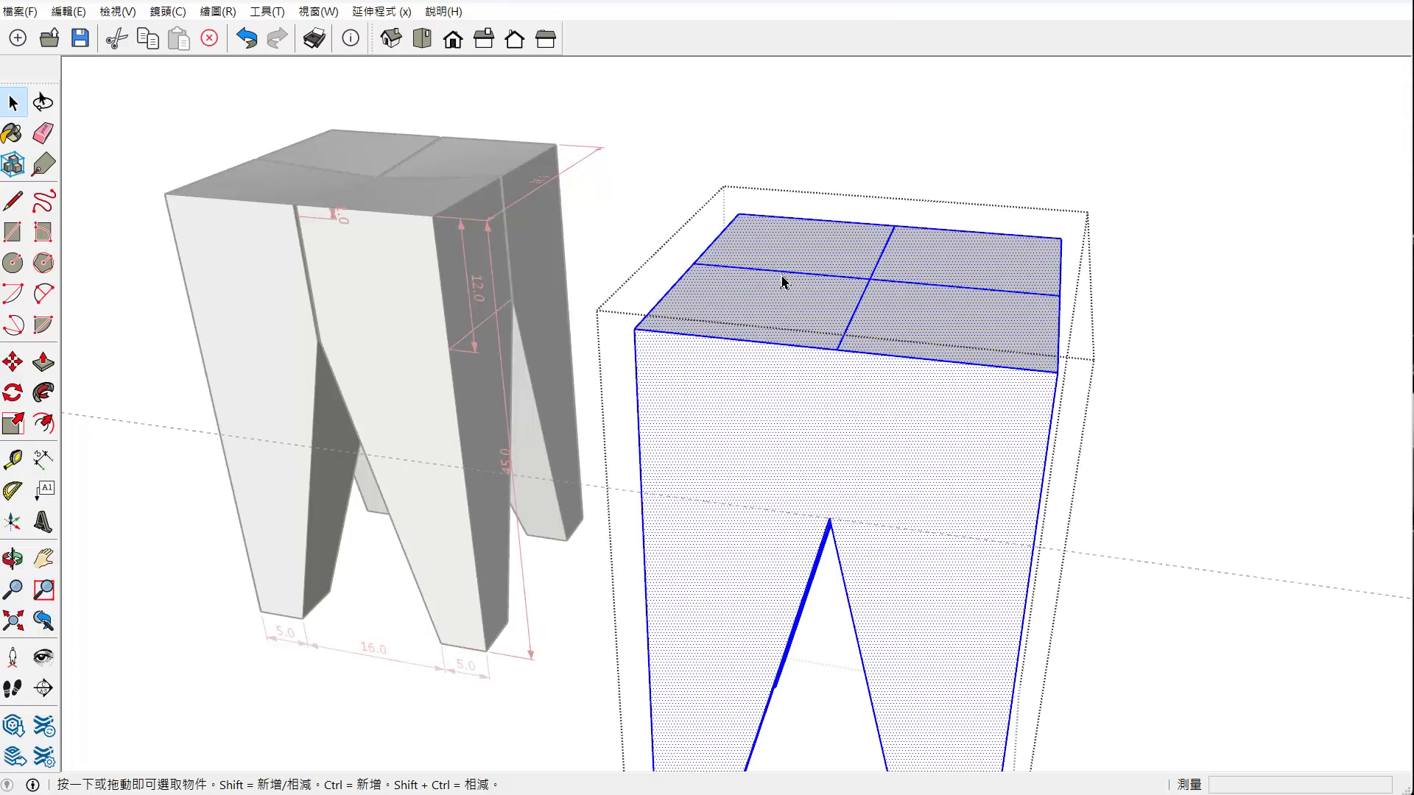
click(820, 261)
click(13, 362)
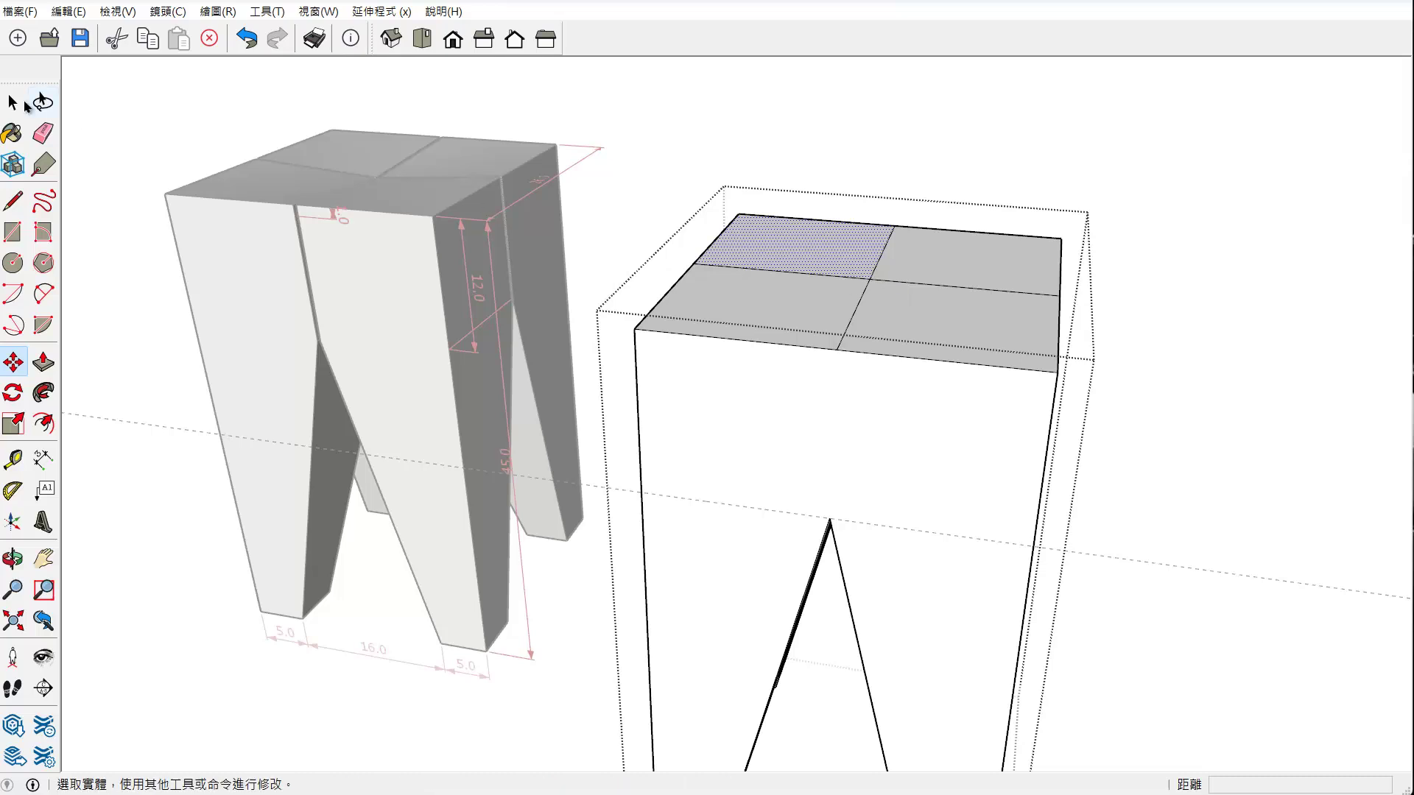
click(12, 104)
Move the top's centre point up 1 along the blue axis into a shallow peak
click(671, 274)
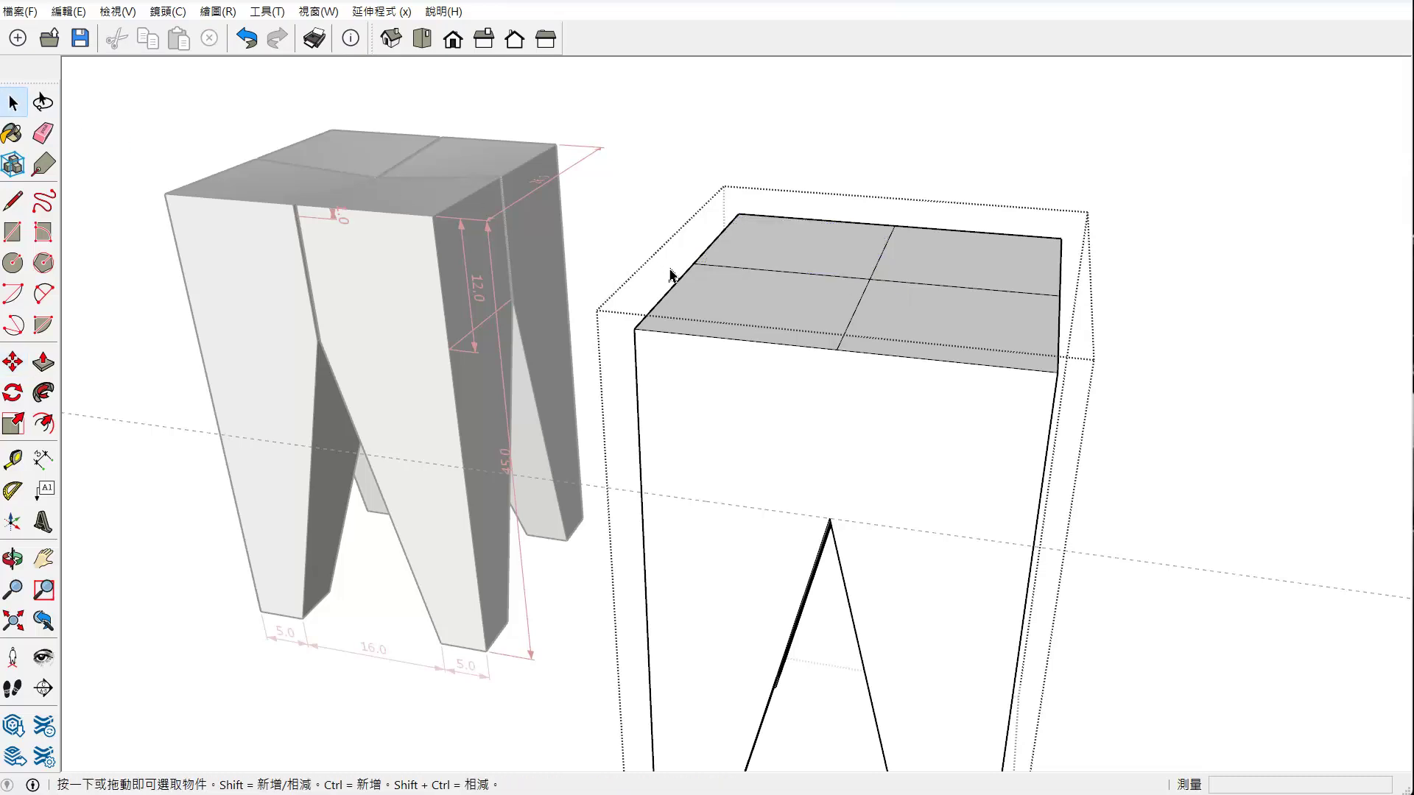
click(12, 362)
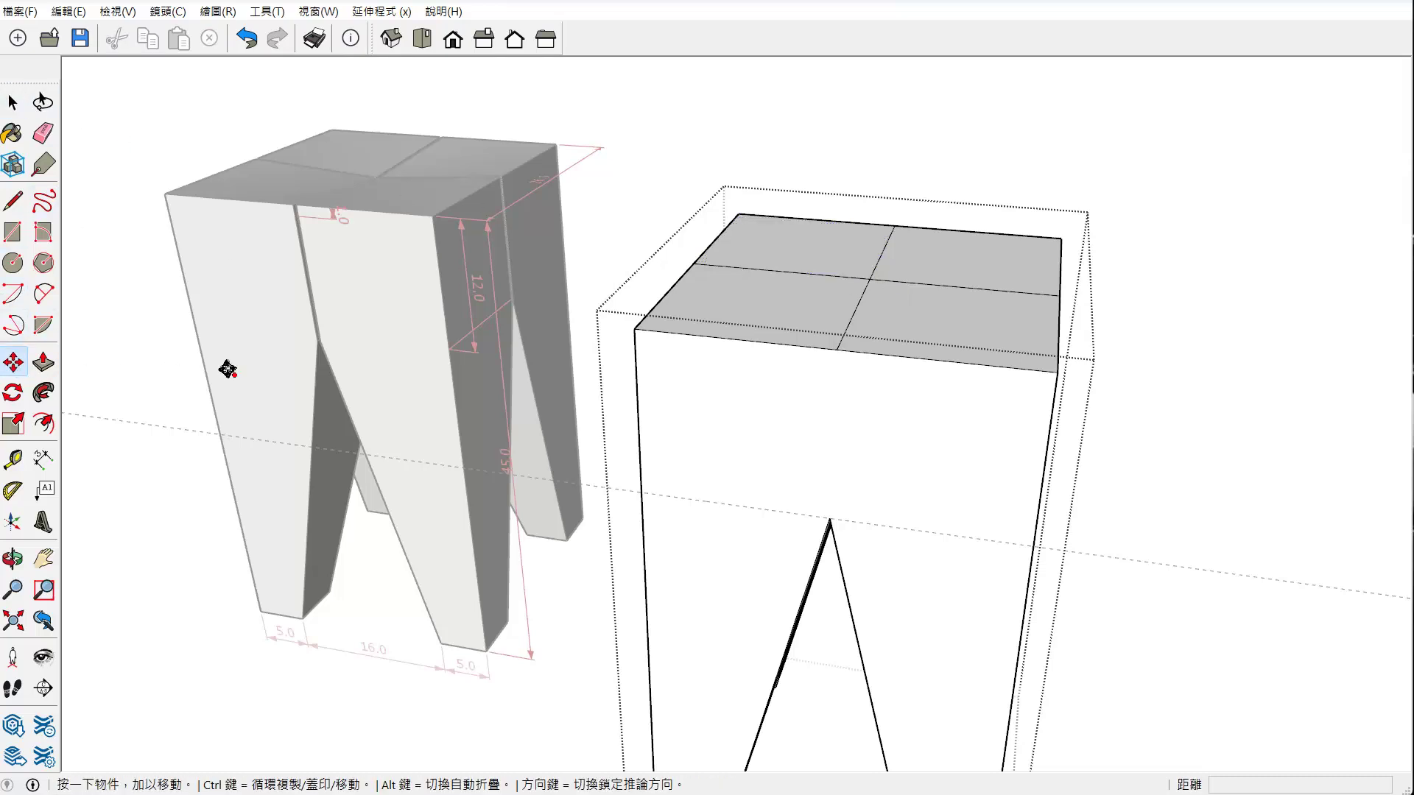
scroll(920, 287, up, 2)
scroll(884, 284, up, 3)
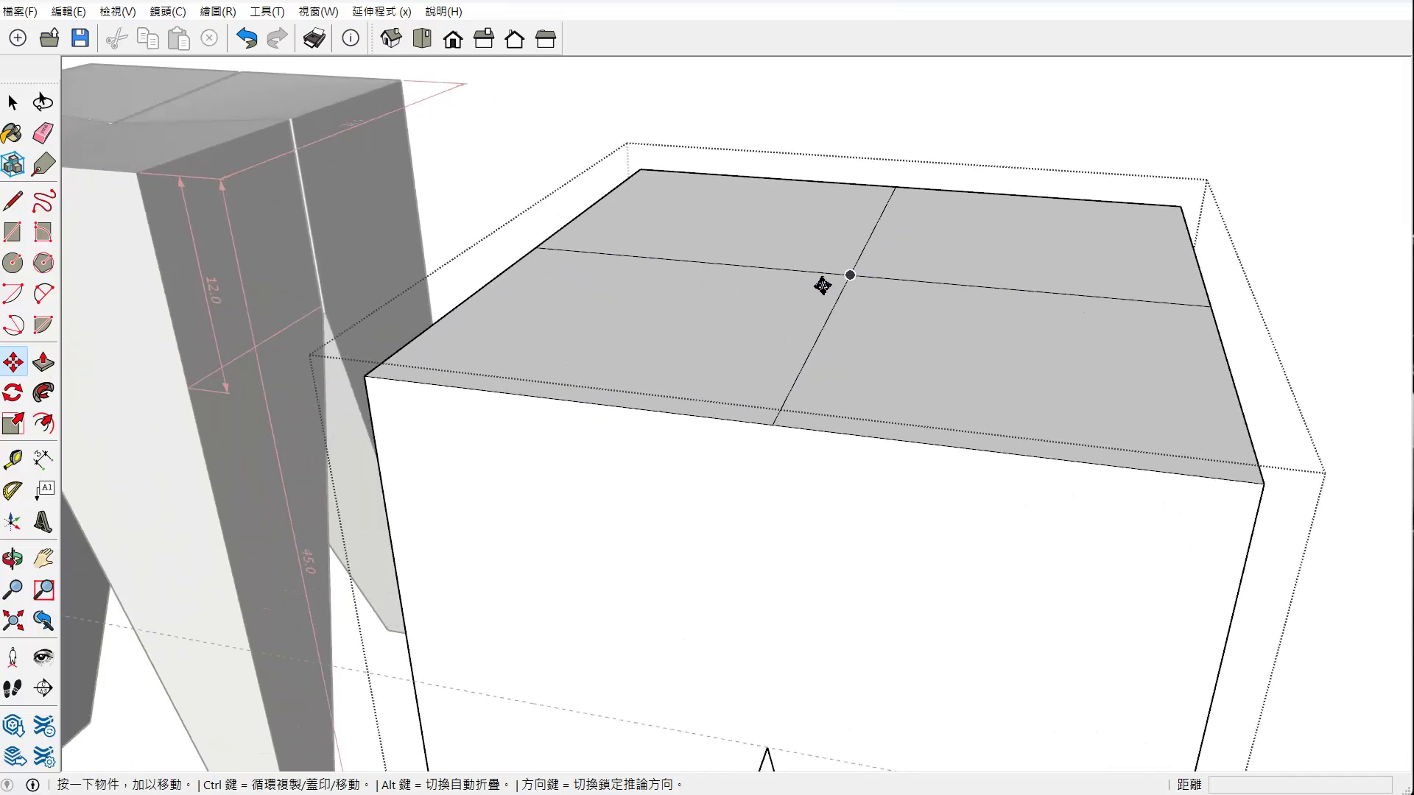
scroll(840, 276, up, 2)
click(852, 270)
text(1)
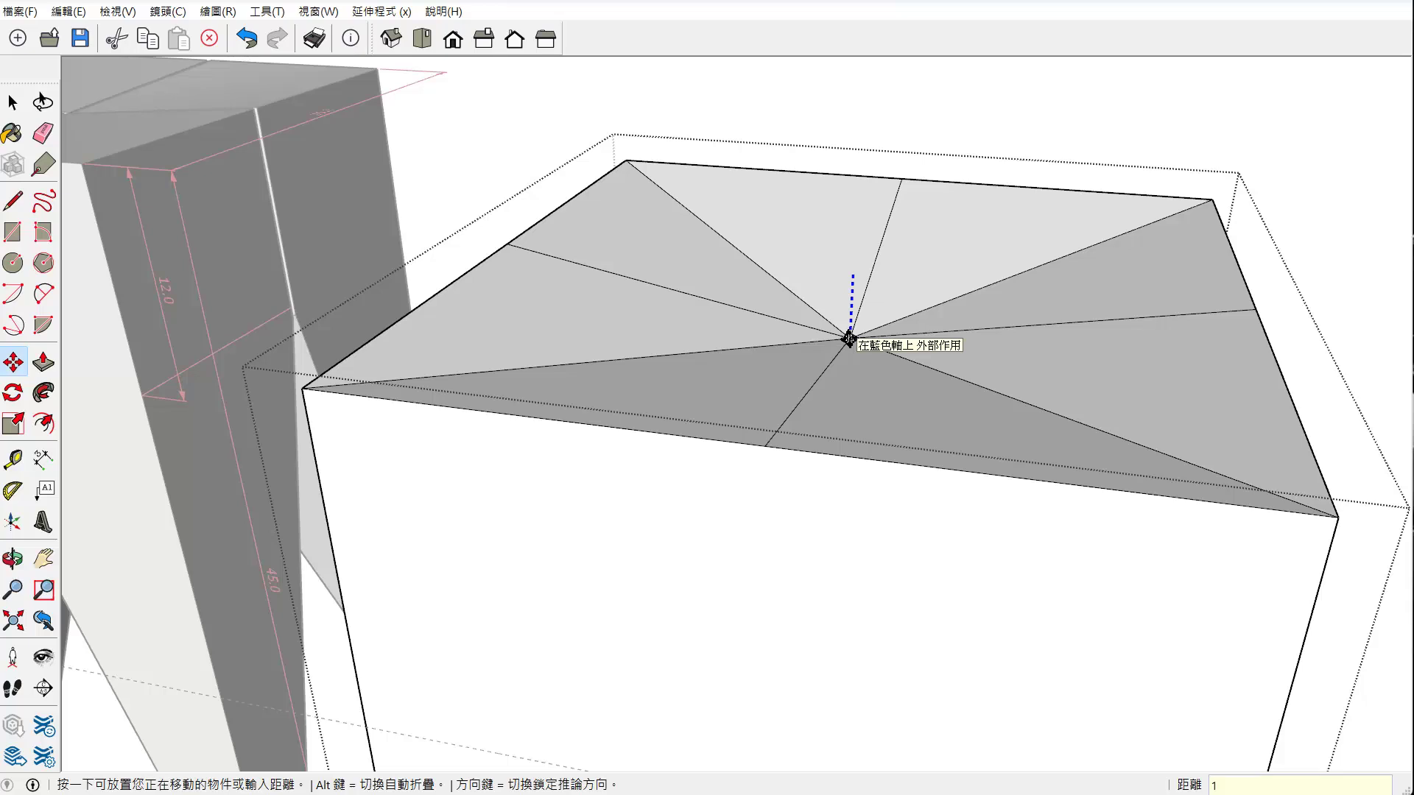
key(Return)
Zoom to inspect the faceted peak, then switch to the Eraser
scroll(618, 278, down, 3)
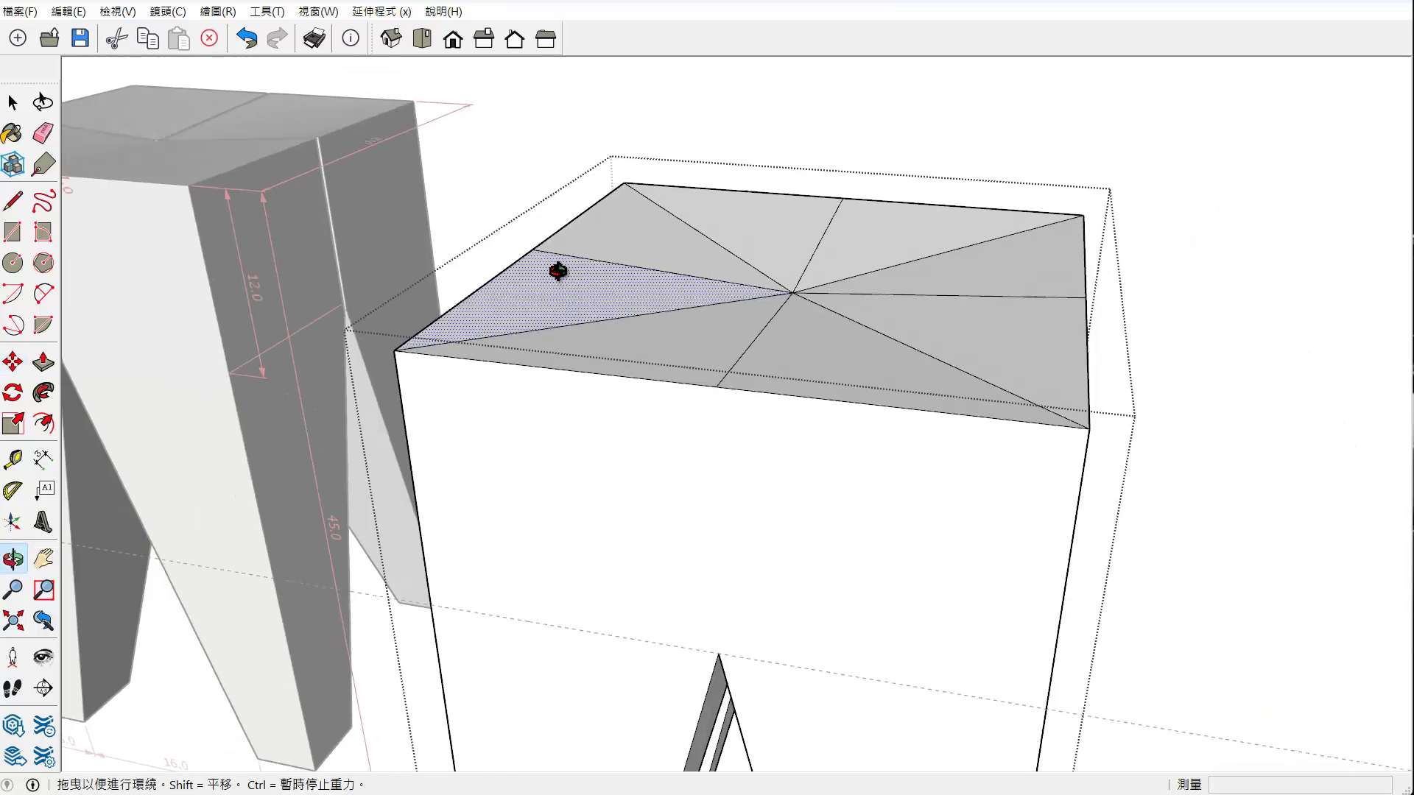
scroll(543, 246, up, 2)
scroll(671, 289, down, 2)
scroll(672, 289, down, 2)
scroll(669, 284, up, 2)
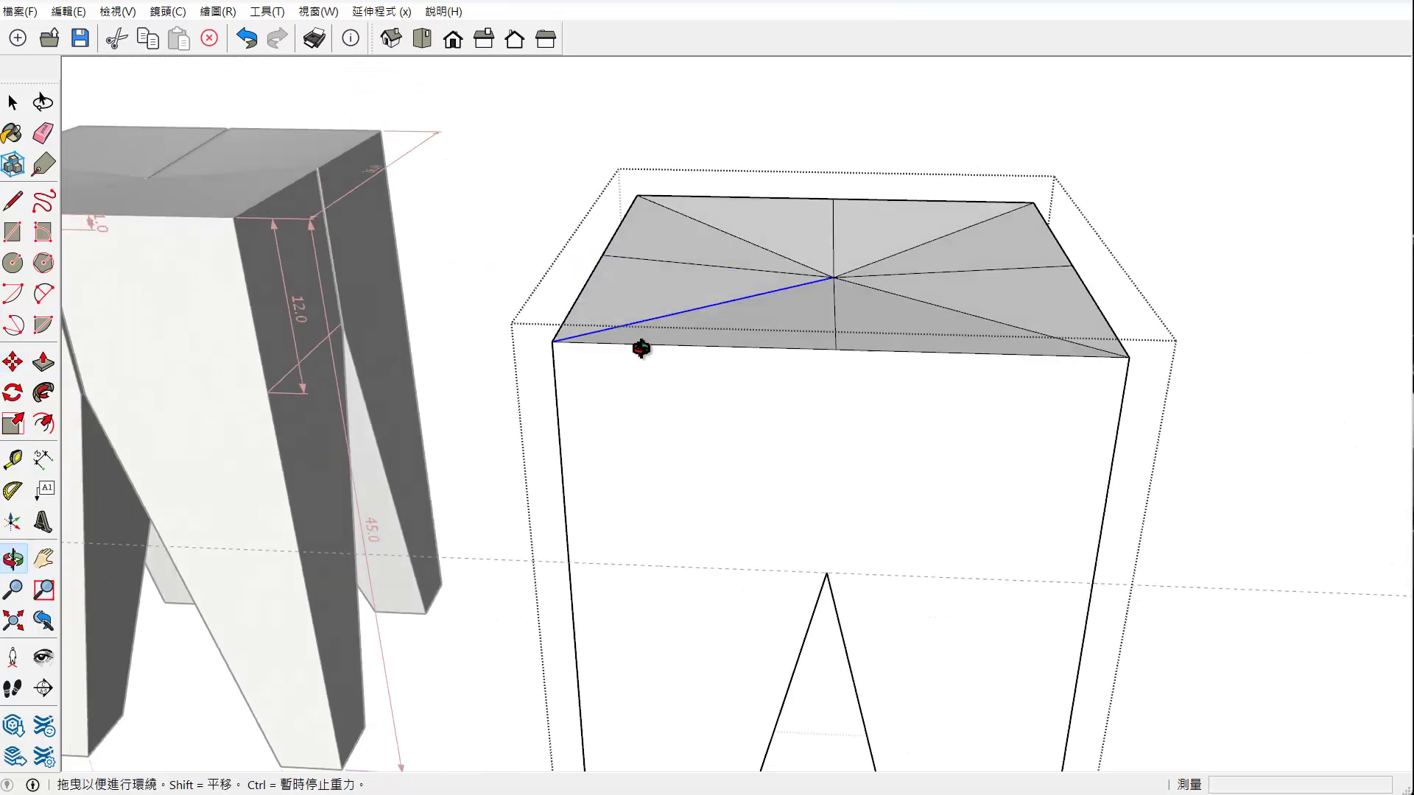
scroll(641, 348, up, 1)
click(43, 134)
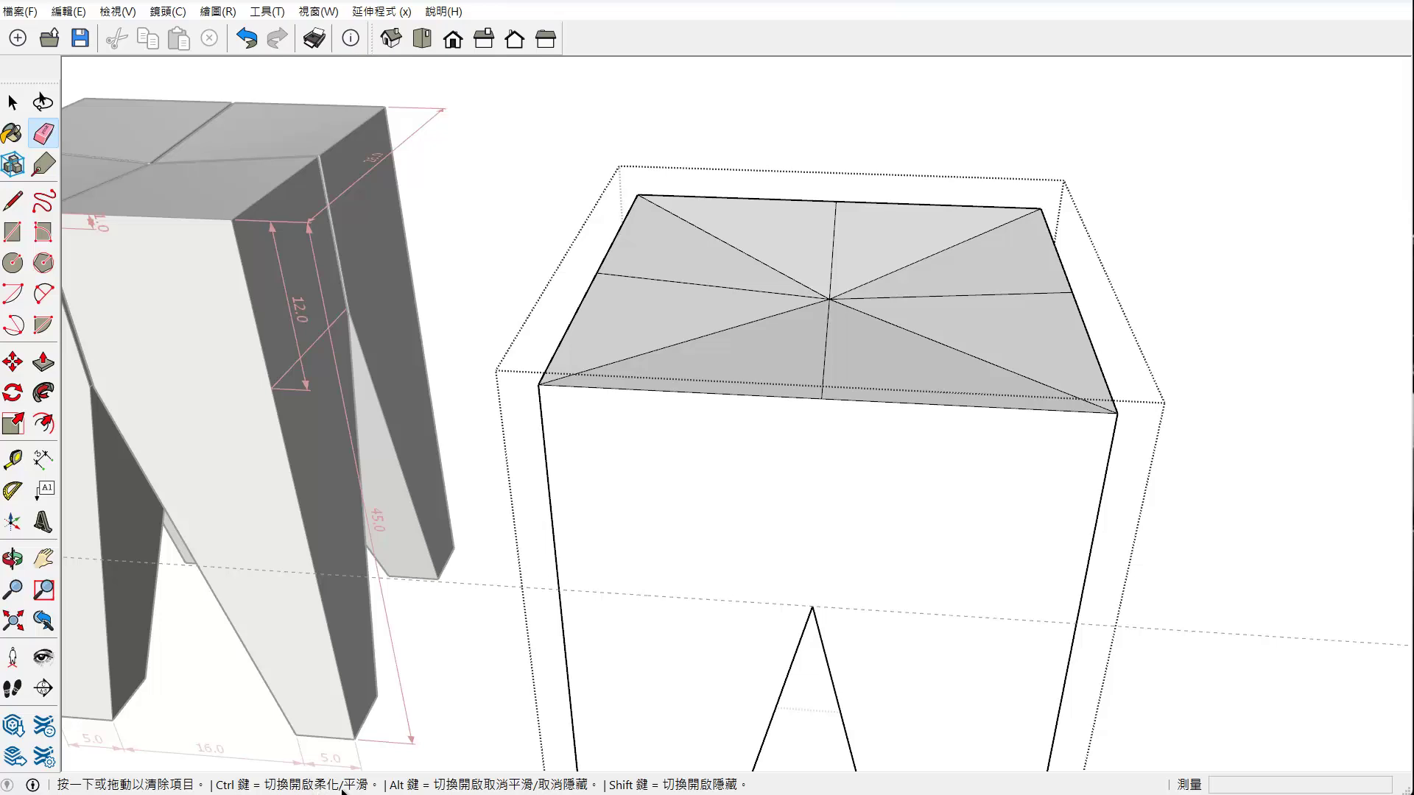
Soften the four diagonal fold lines on the stool top with the Eraser
ctrl+click(698, 335)
ctrl+click(756, 240)
ctrl+click(933, 252)
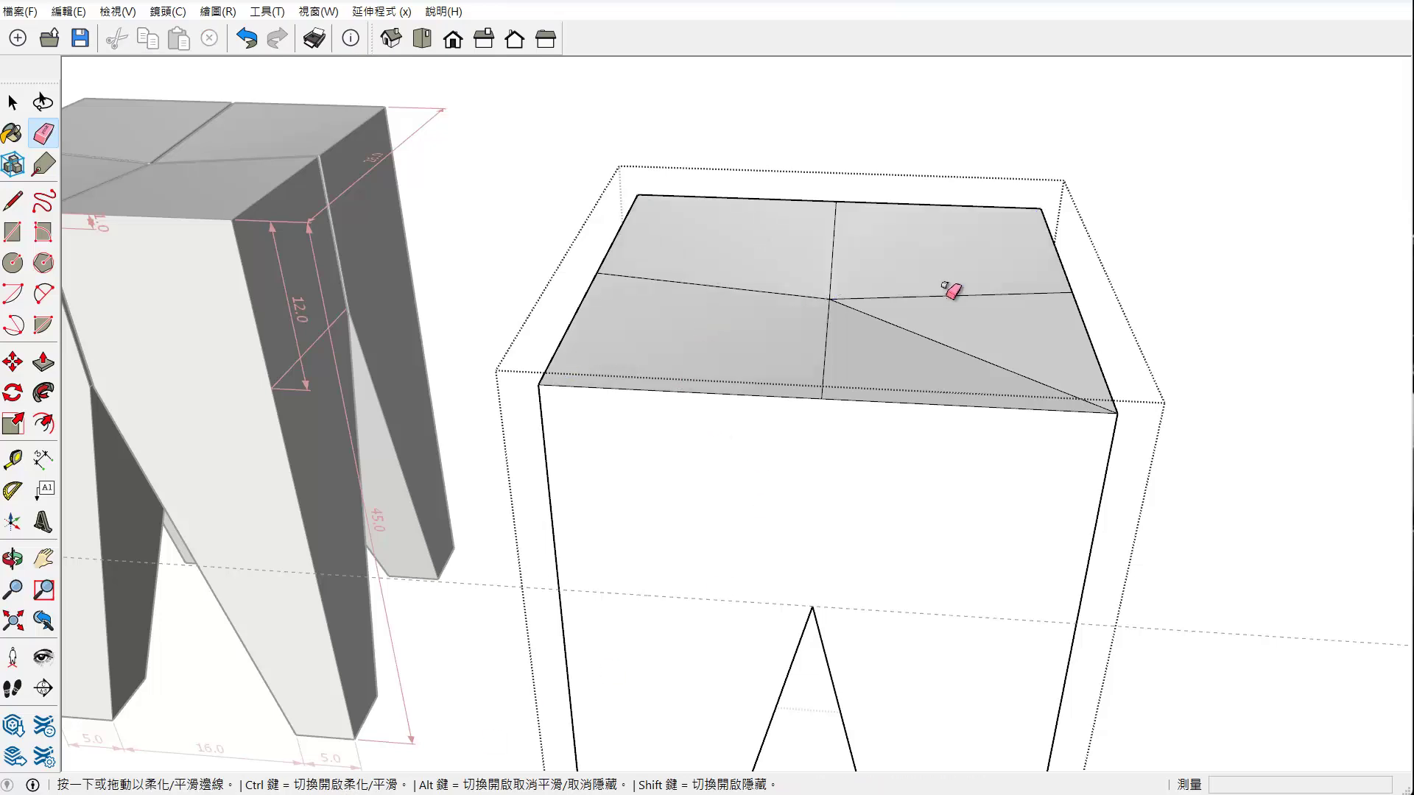
ctrl+click(975, 357)
scroll(985, 405, down, 4)
mouse_move(1009, 410)
middle_down()
mouse_move(938, 467)
mouse_move(662, 324)
middle_up()
Select the new peaked-top stool and orbit slightly around it
click(13, 103)
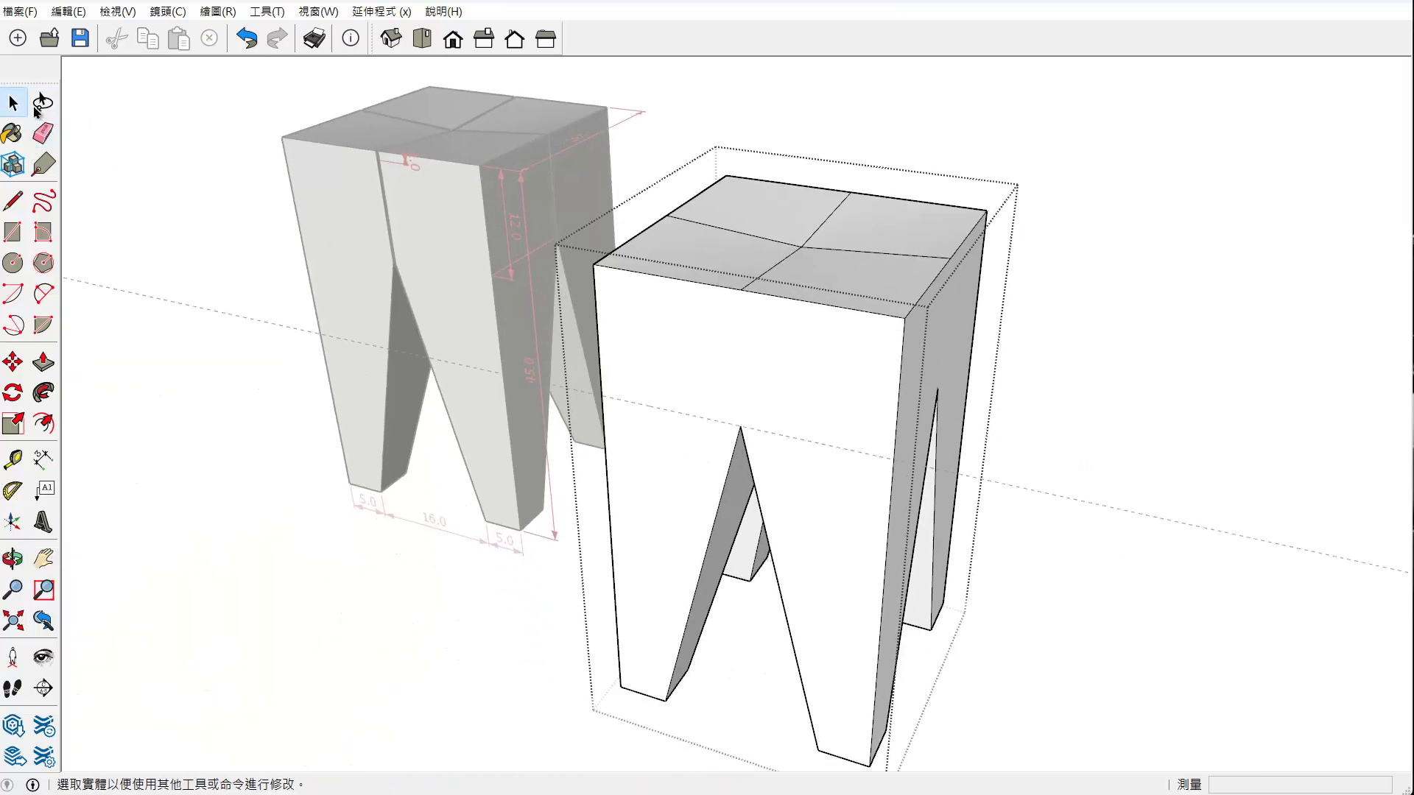
click(791, 434)
scroll(795, 434, down, 2)
middle_drag(876, 500, 733, 434)
scroll(457, 205, up, 2)
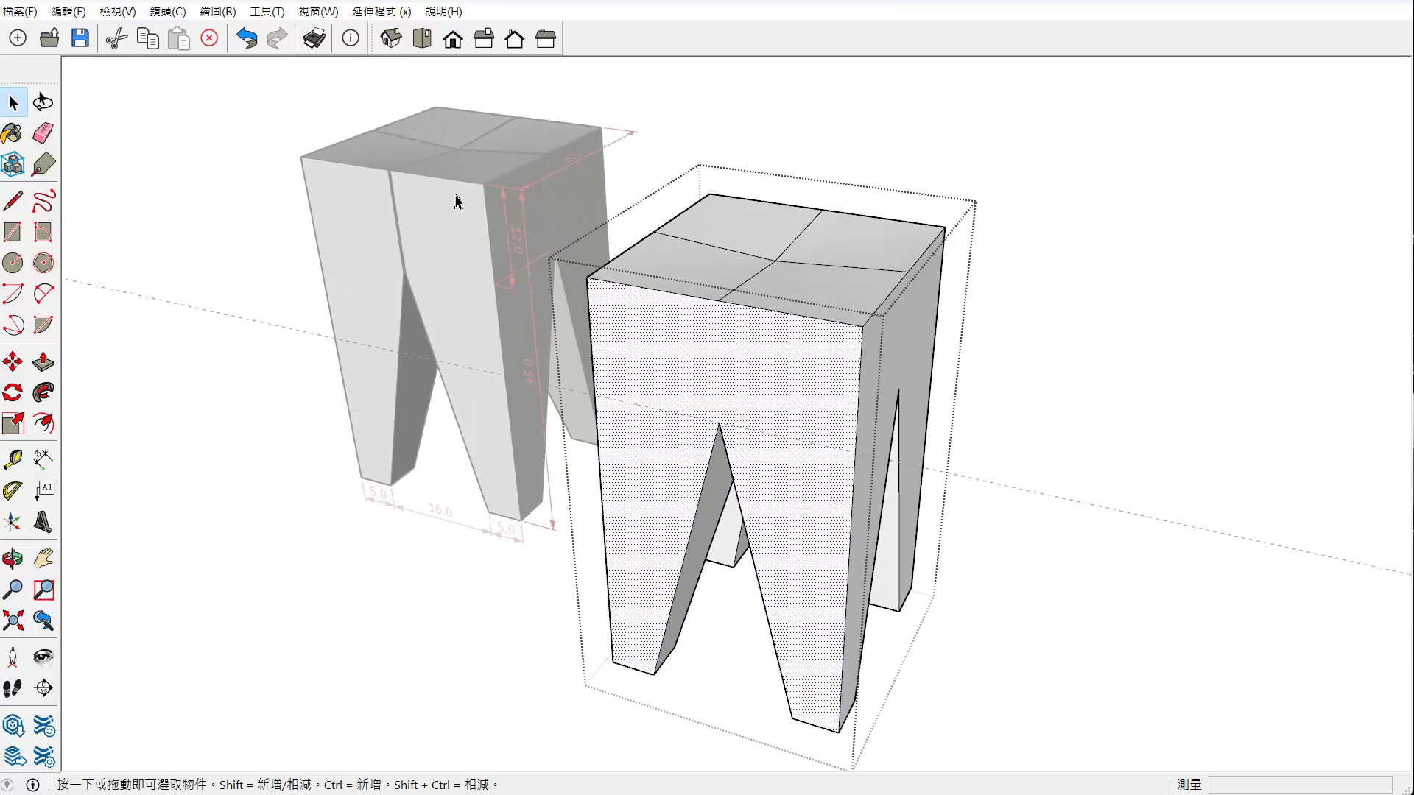
scroll(410, 179, up, 3)
scroll(410, 180, up, 3)
Orbit around the original stool, then frame both stools fully in view
middle_drag(410, 179, 501, 397)
middle_drag(408, 303, 515, 294)
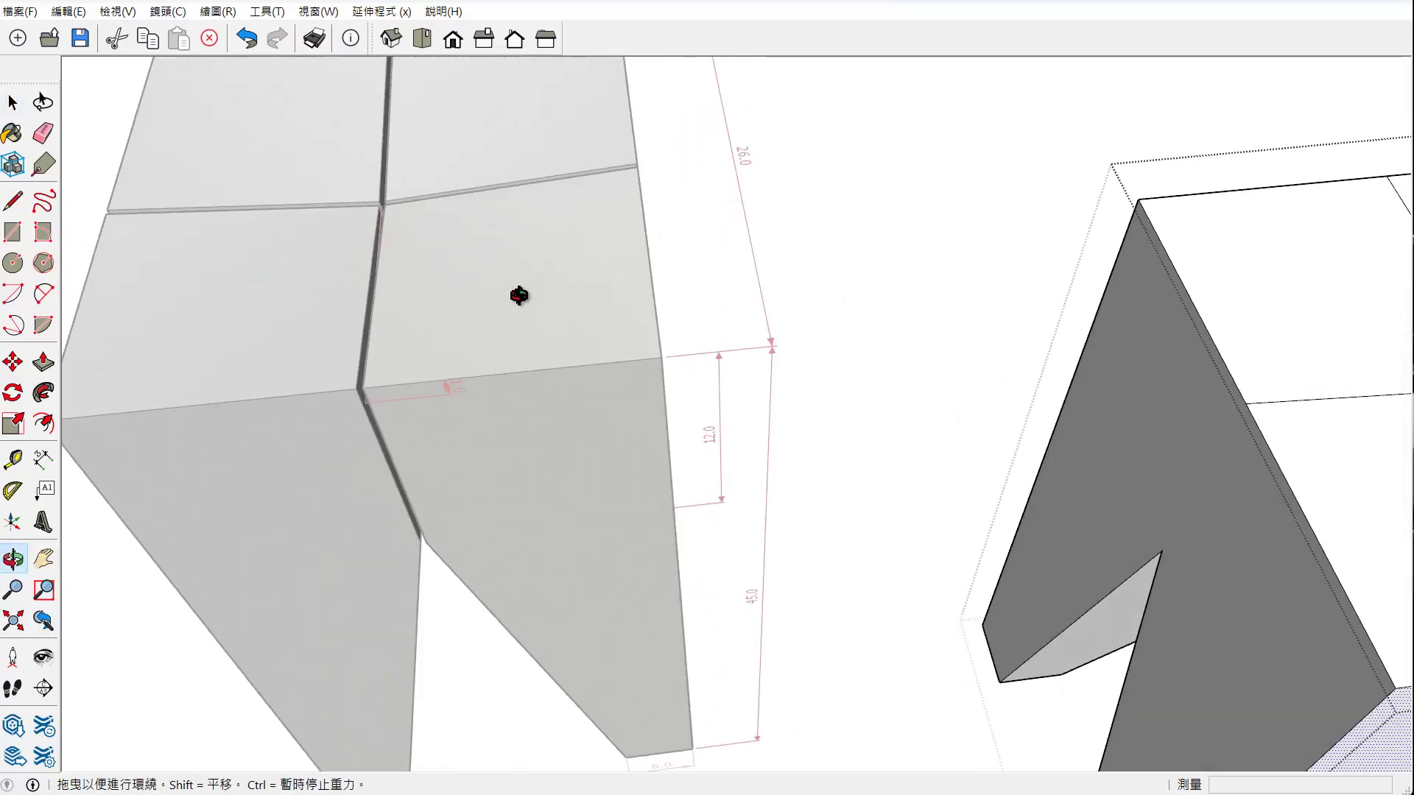
mouse_move(346, 268)
middle_down()
mouse_move(553, 354)
mouse_move(464, 347)
middle_up()
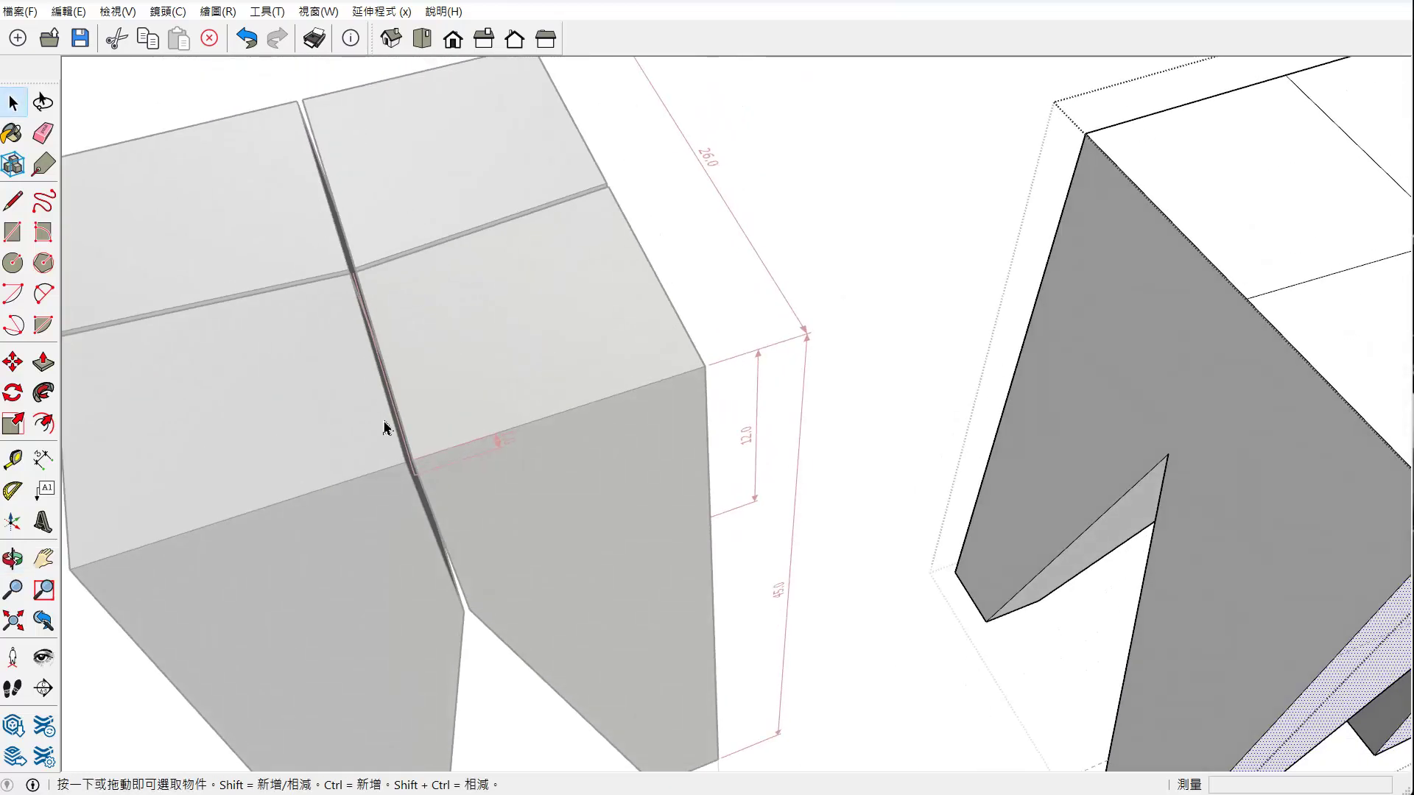
scroll(489, 501, down, 5)
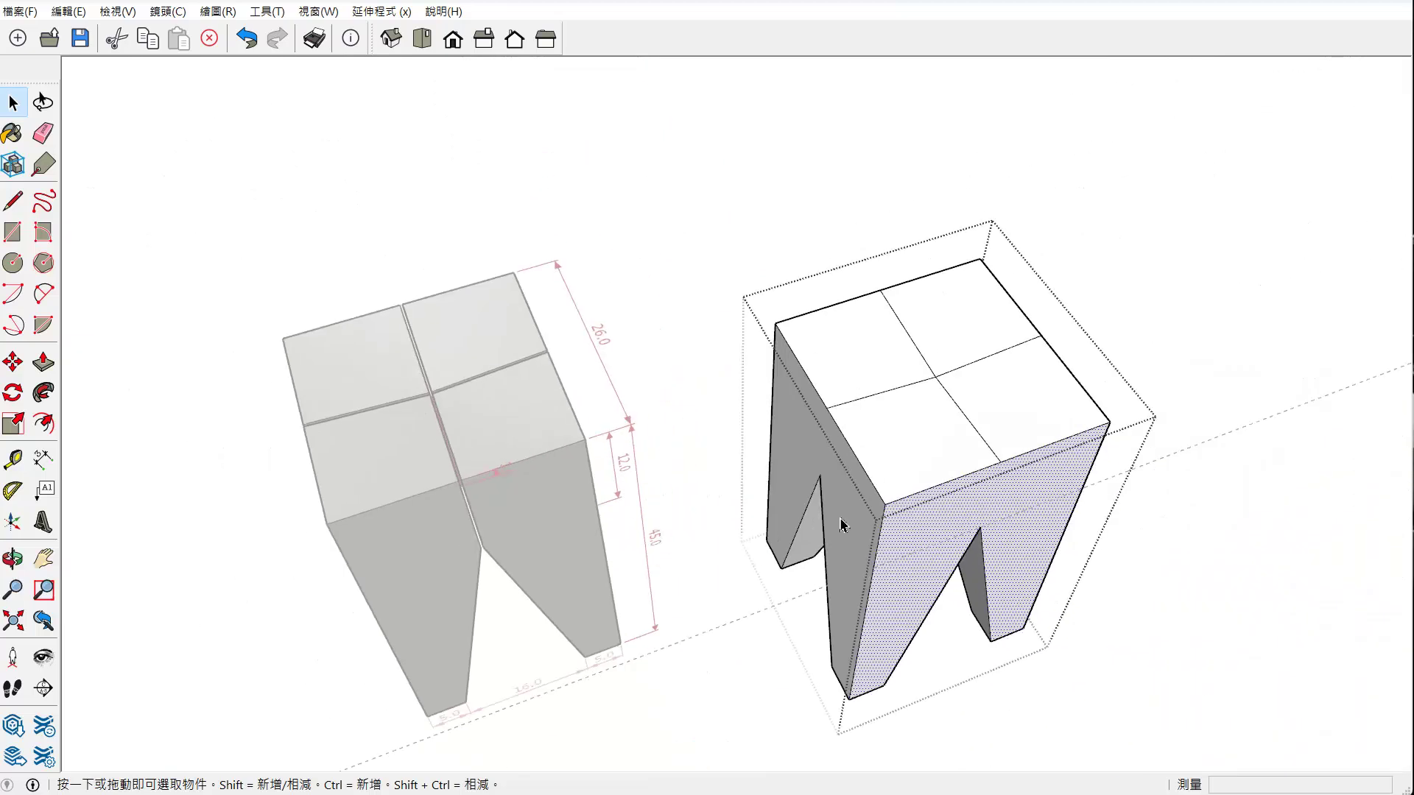
mouse_move(842, 511)
middle_down()
mouse_move(886, 572)
mouse_move(723, 523)
middle_up()
scroll(430, 298, up, 1)
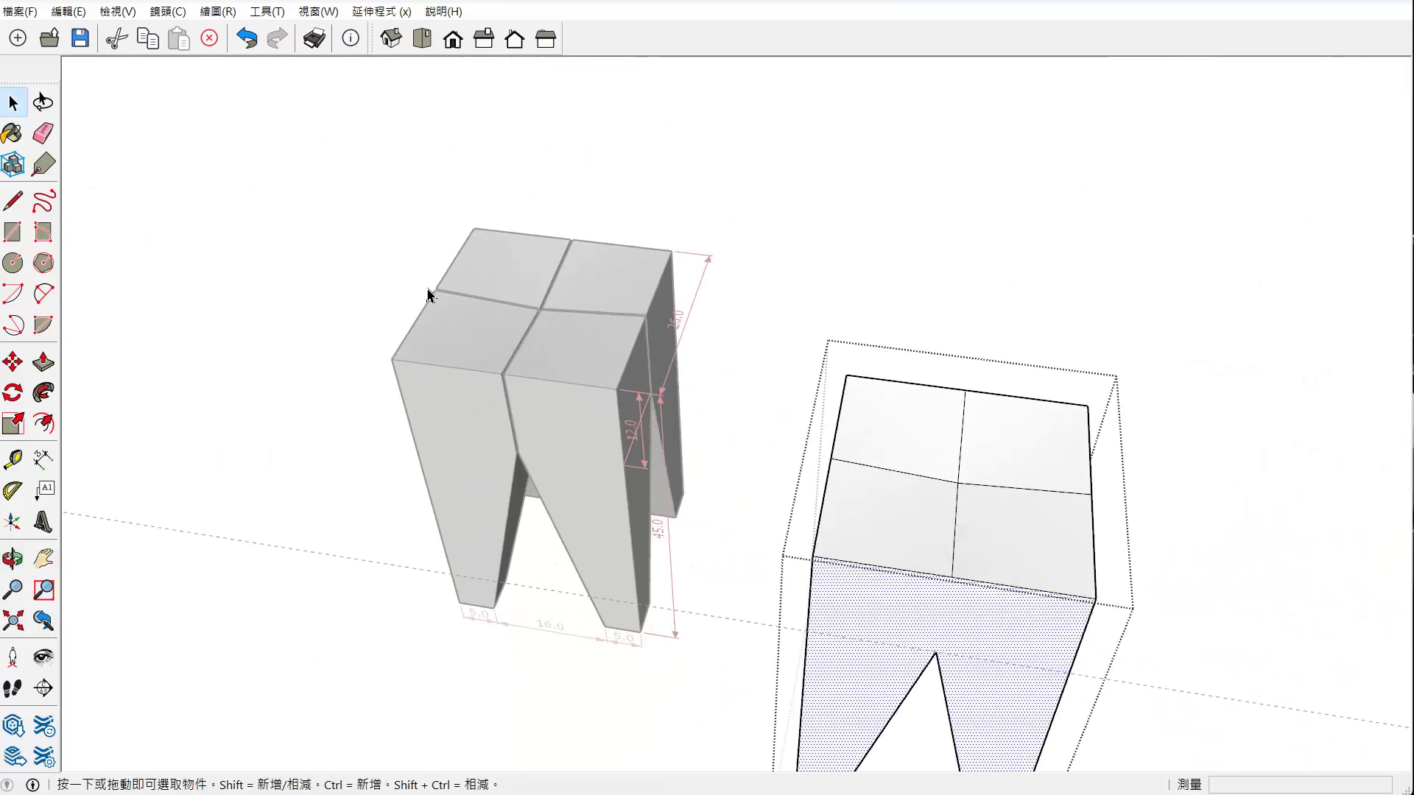
scroll(431, 297, up, 2)
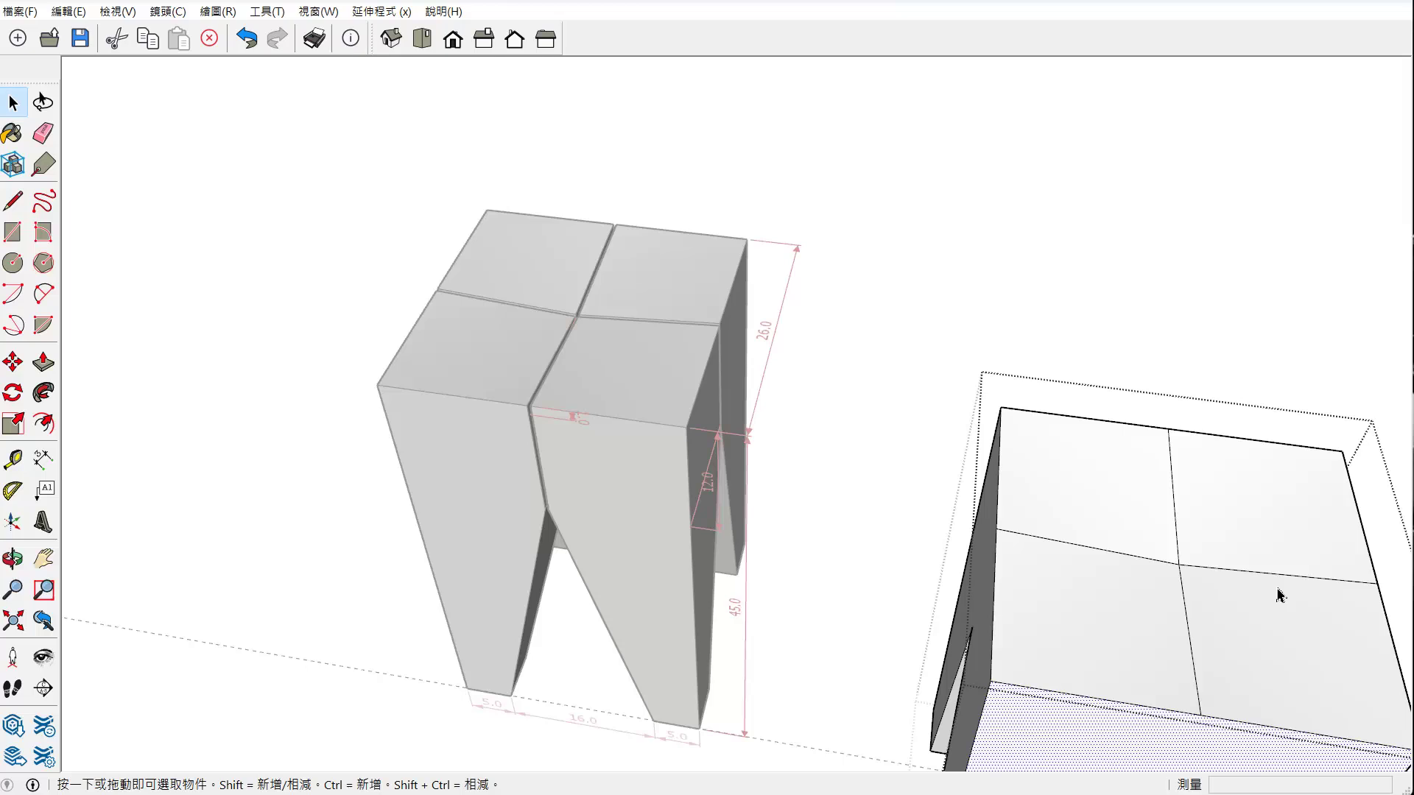
scroll(1279, 595, down, 3)
middle_drag(1262, 615, 969, 395)
mouse_move(1031, 514)
shift+middle_down()
mouse_move(964, 508)
mouse_move(754, 403)
shift+middle_up()
Undo a stray line drawn inside the stool component, then exit the component
key(l)
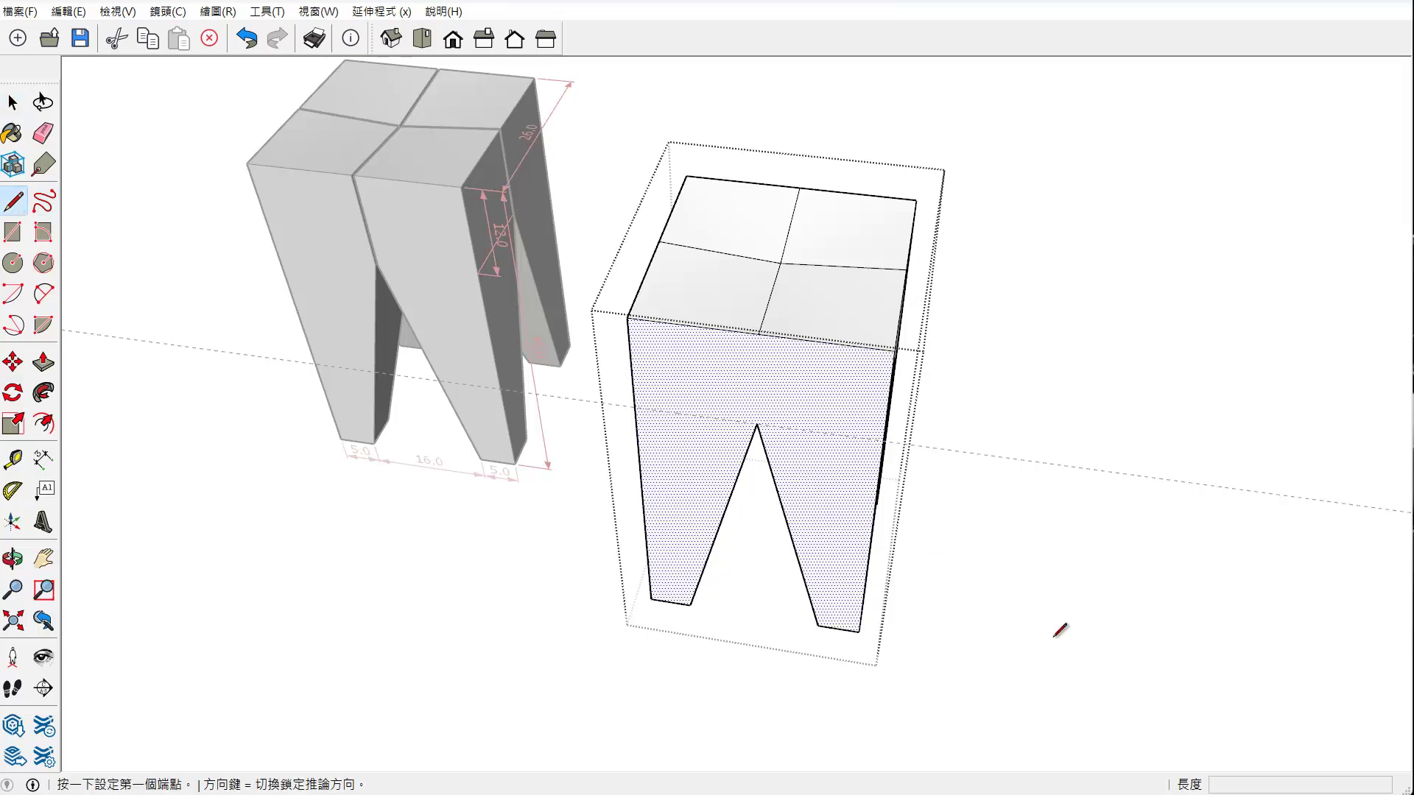
click(1028, 654)
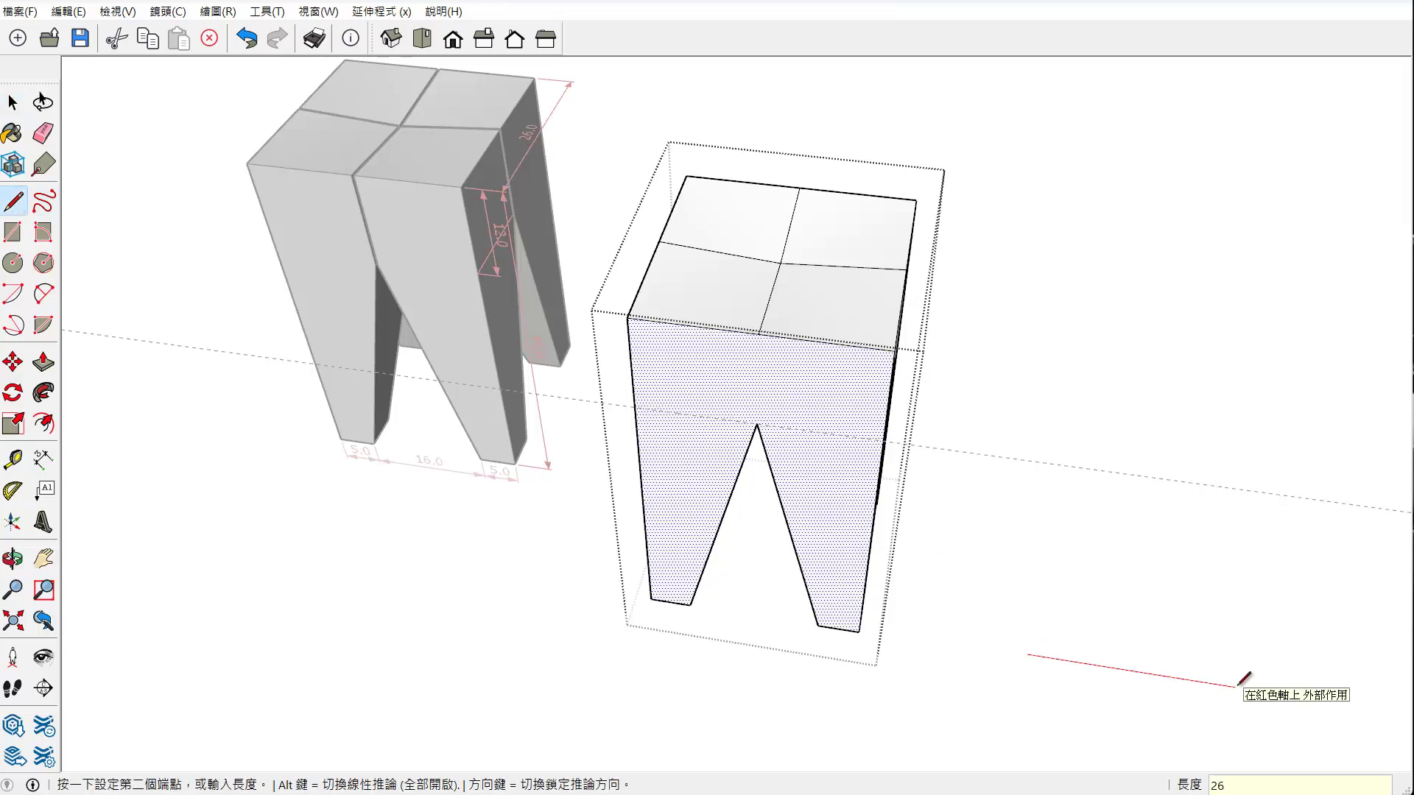
click(1253, 689)
key(ctrl+z)
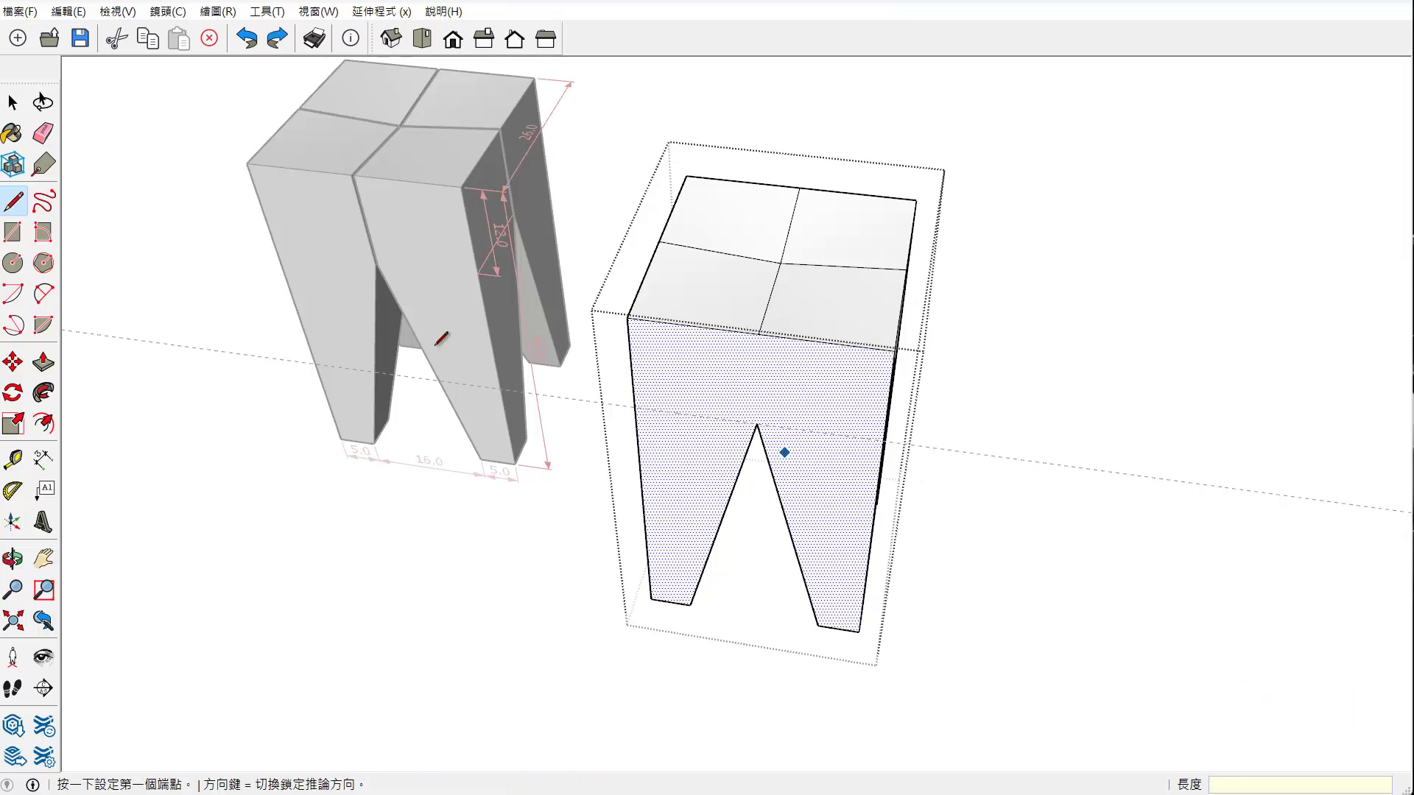
click(12, 103)
click(955, 470)
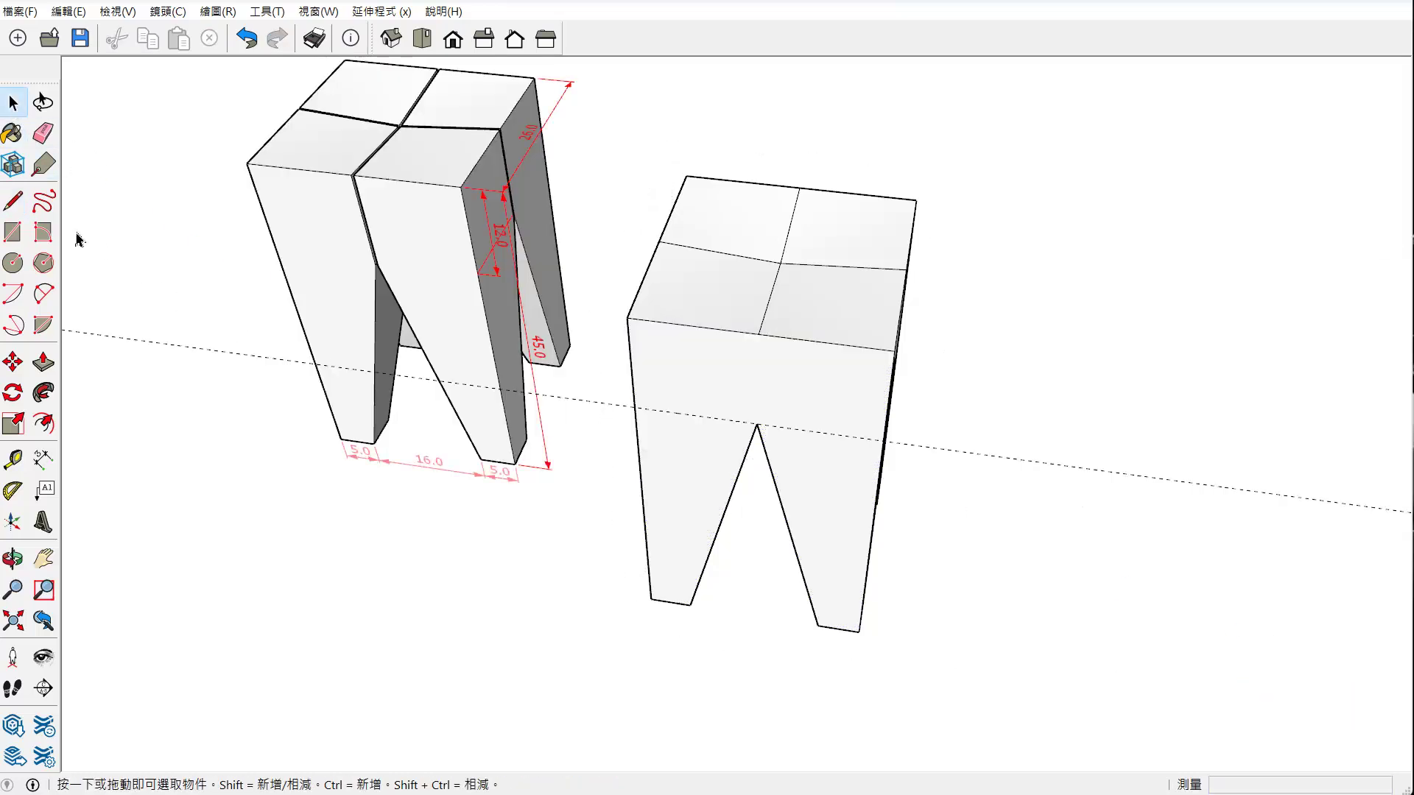
click(13, 200)
Outline the 26 by 0.3 bar as a face on the ground beside the stools
click(1053, 647)
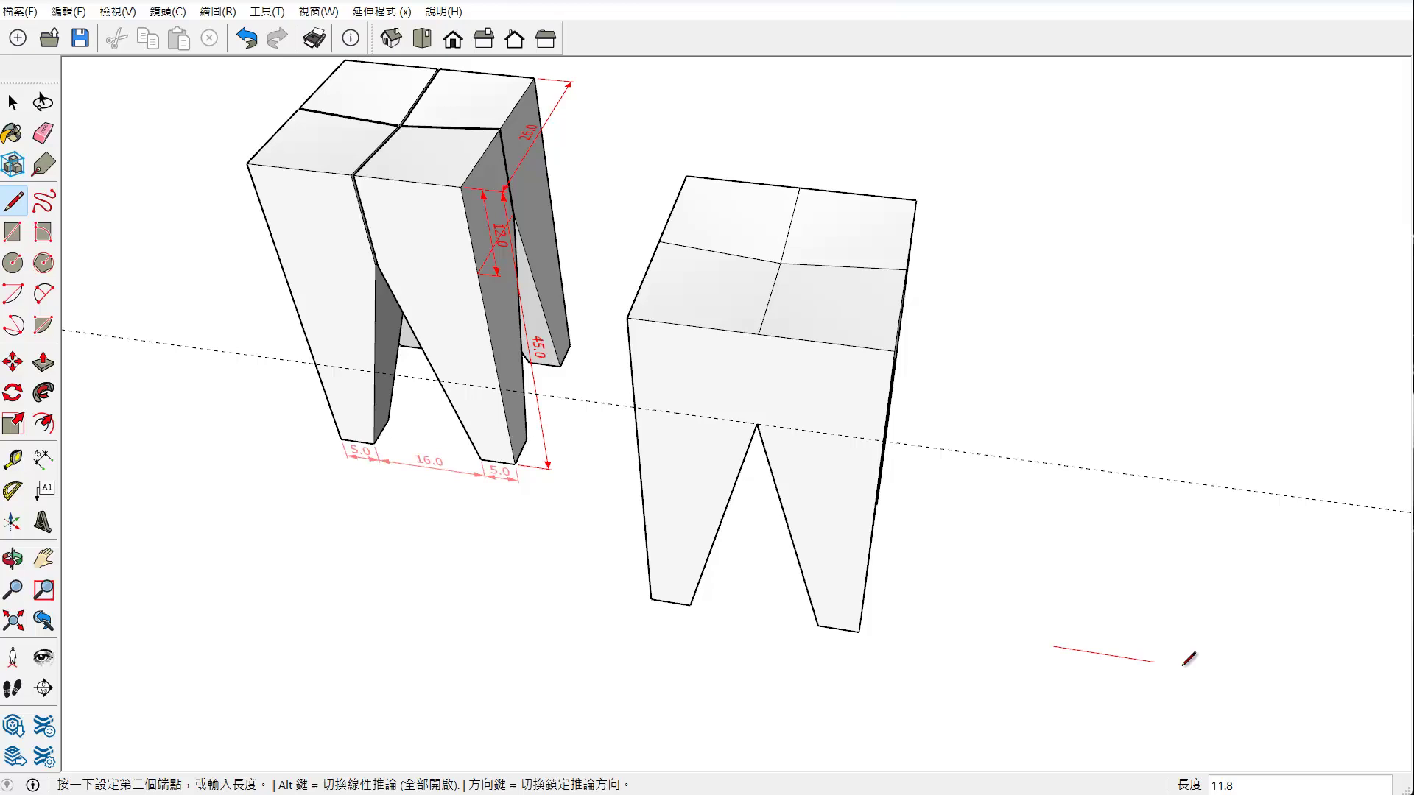
click(1232, 672)
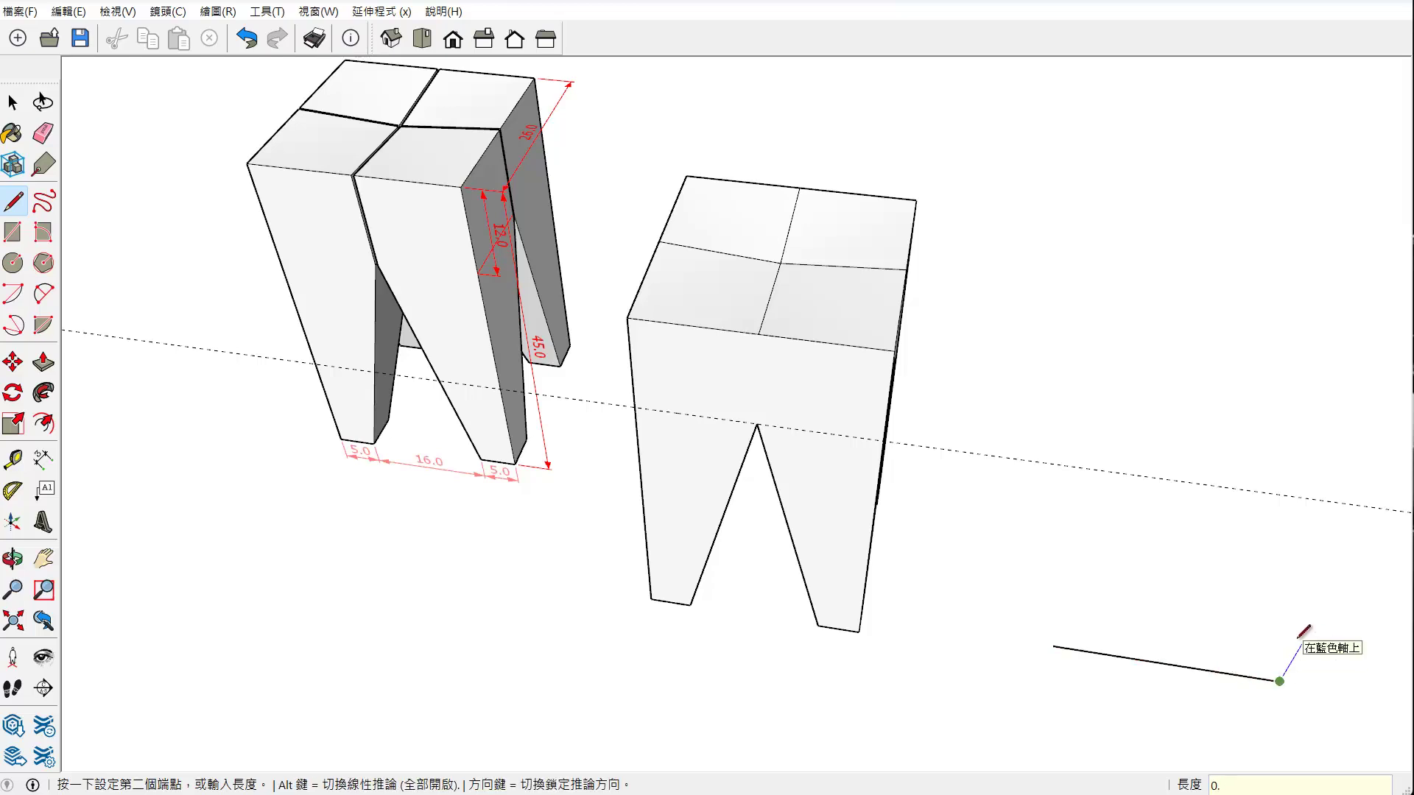
scroll(1298, 637, up, 2)
scroll(1252, 663, up, 3)
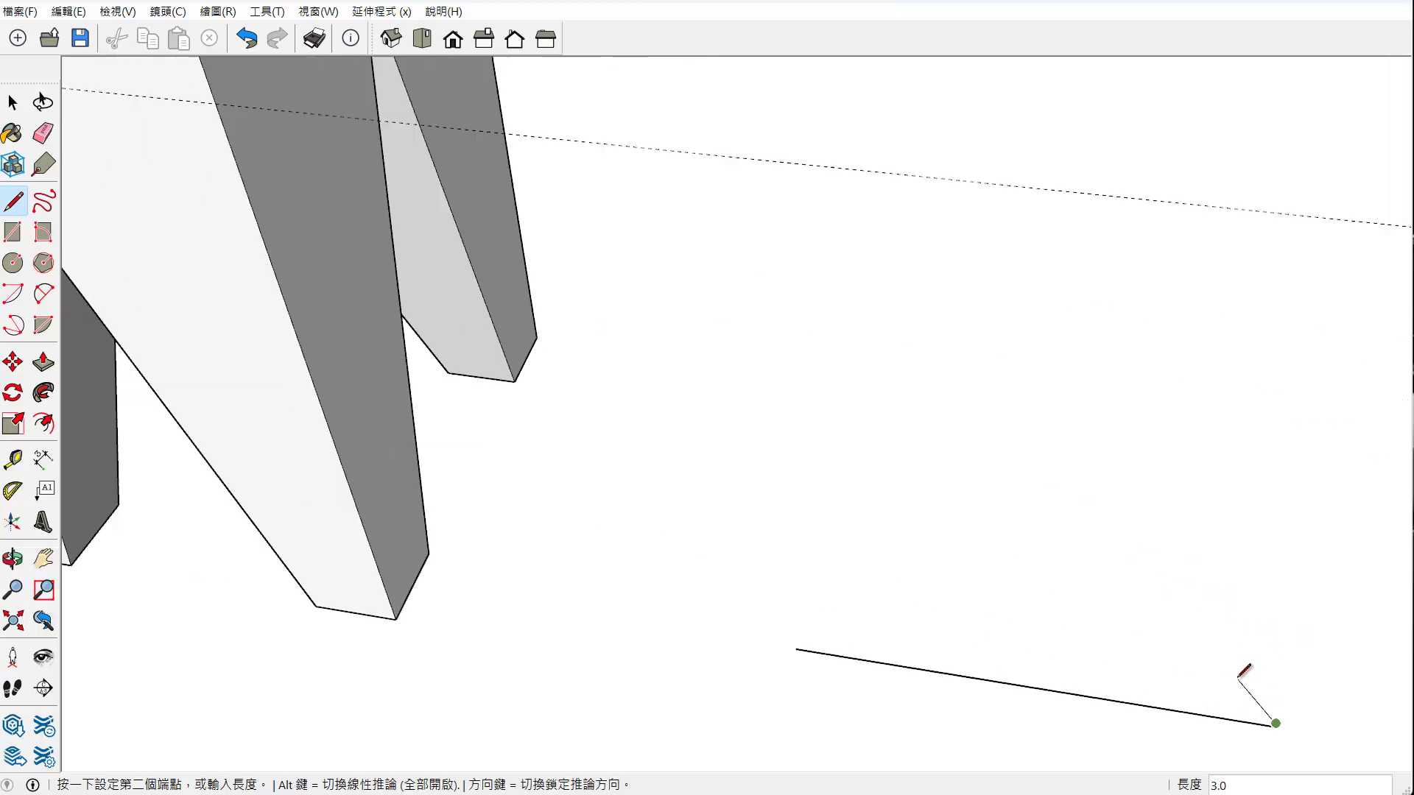
scroll(1171, 676, up, 1)
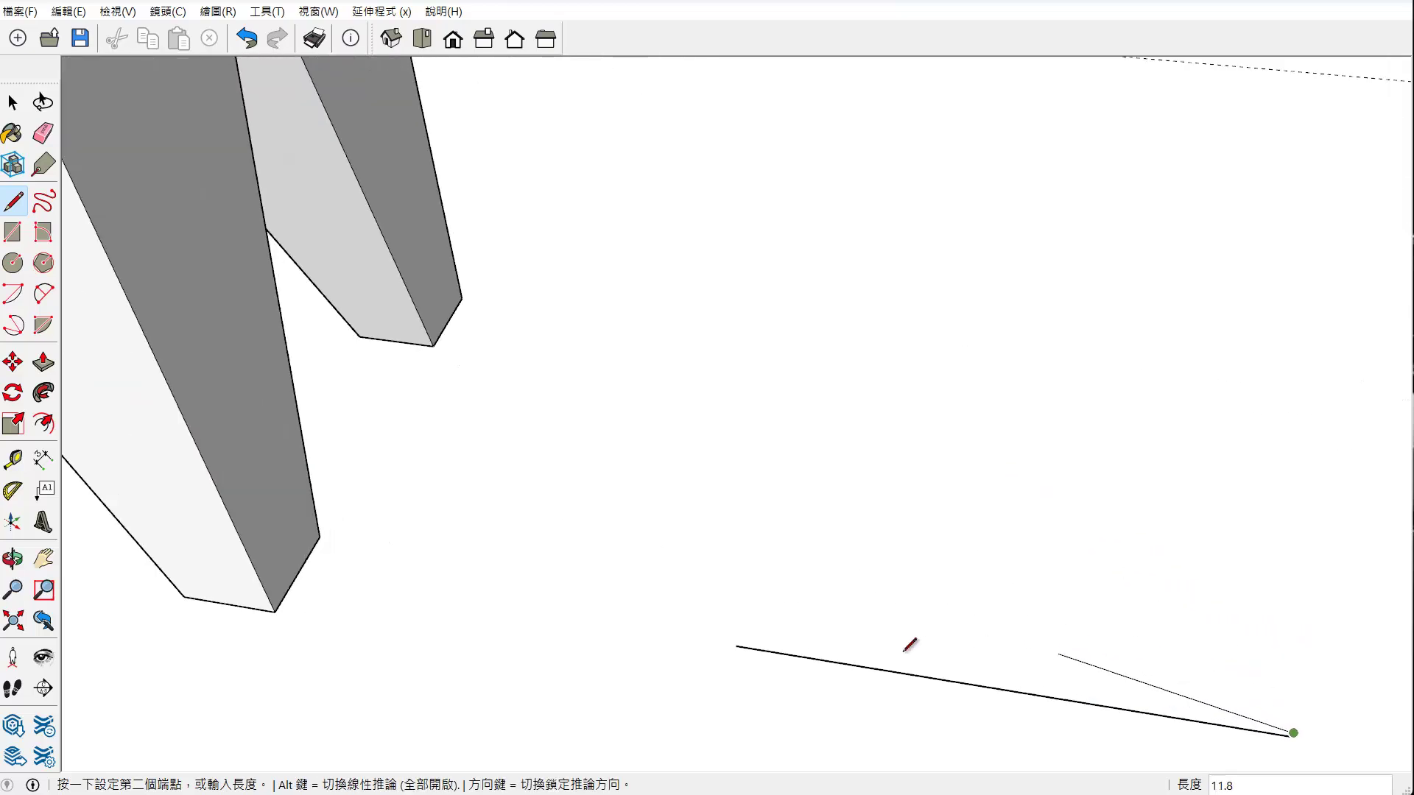
click(738, 630)
scroll(733, 637, up, 3)
scroll(726, 646, up, 2)
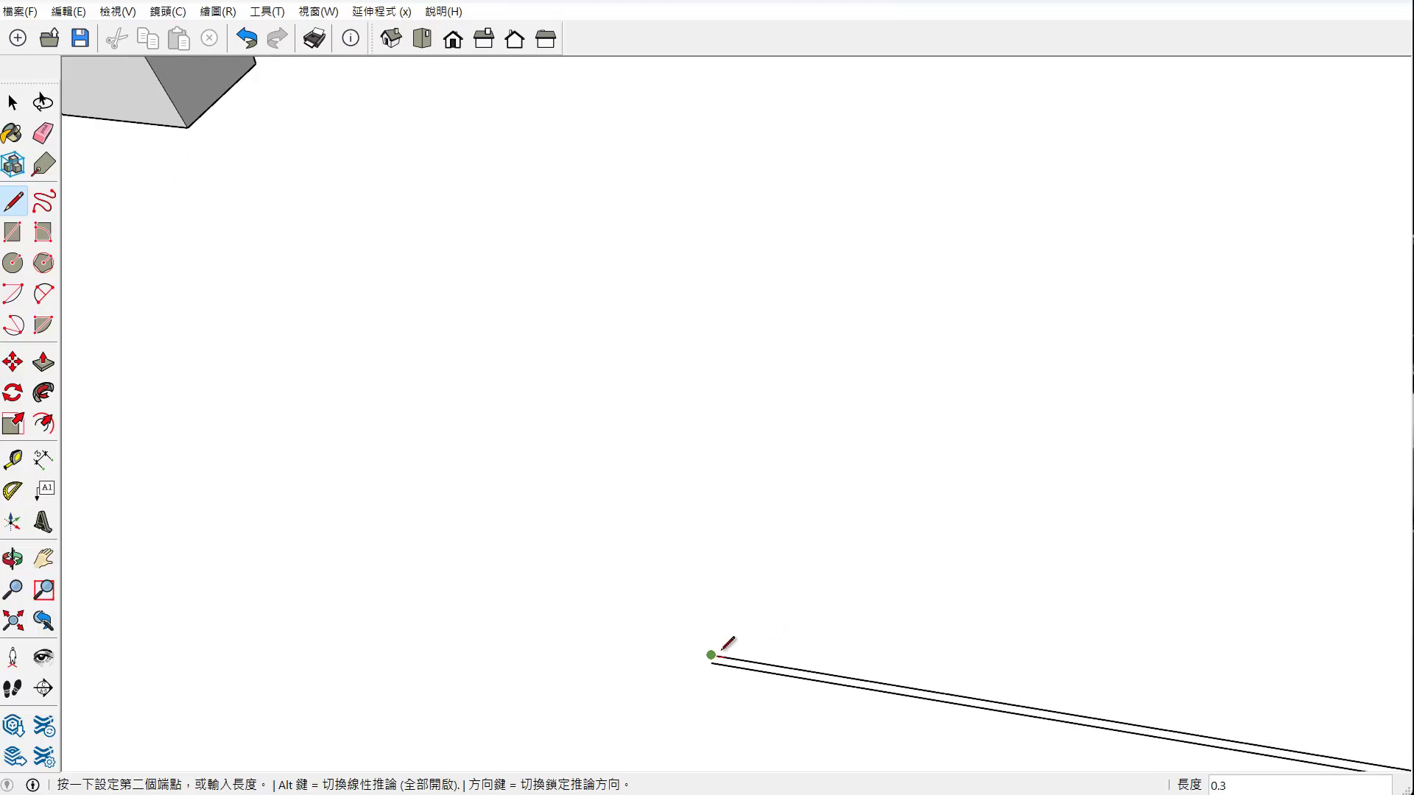
key(Escape)
Pan the view to bring the new bar into view
scroll(855, 647, down, 2)
scroll(957, 666, down, 2)
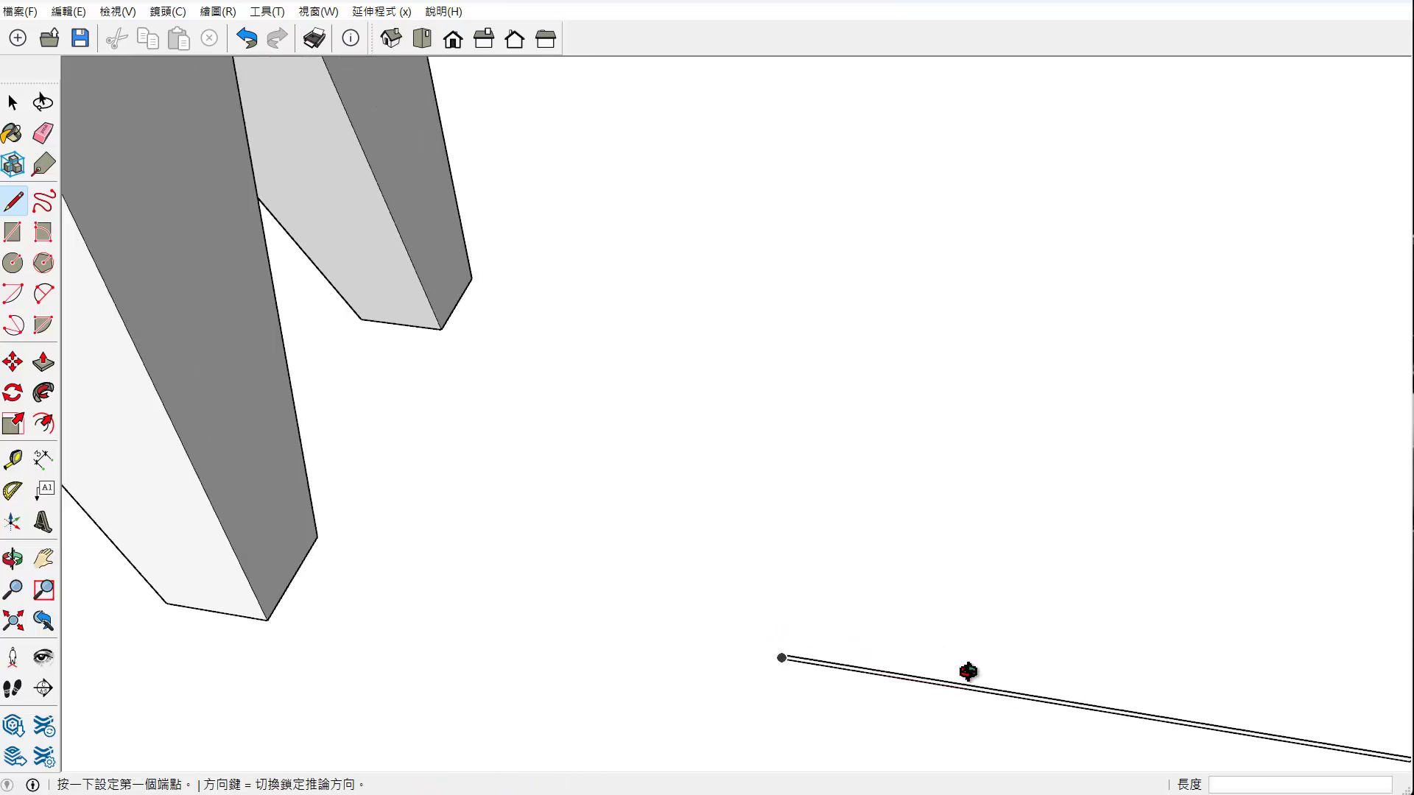
scroll(756, 487, down, 2)
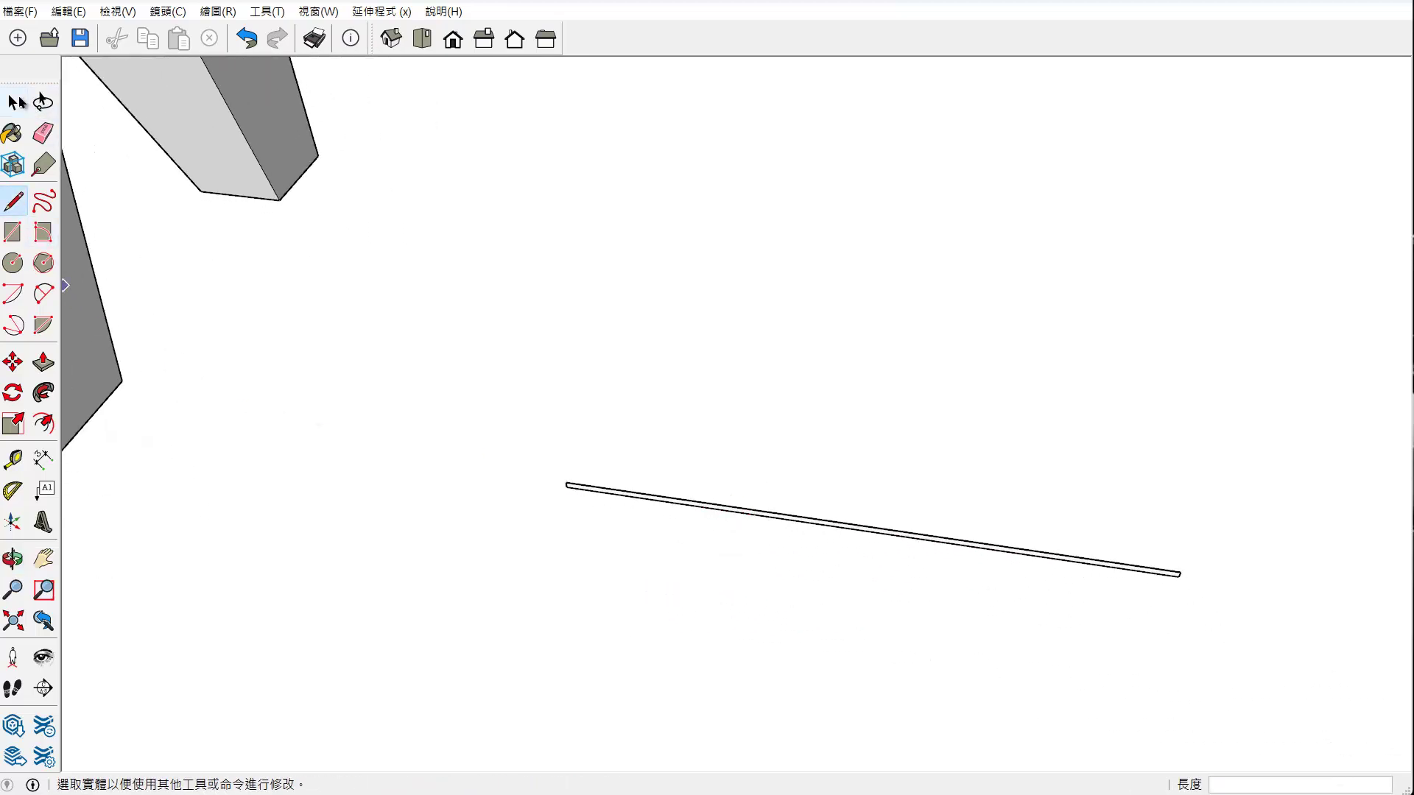
click(12, 103)
scroll(767, 552, up, 2)
scroll(896, 559, up, 1)
shift+middle_drag(896, 560, 665, 467)
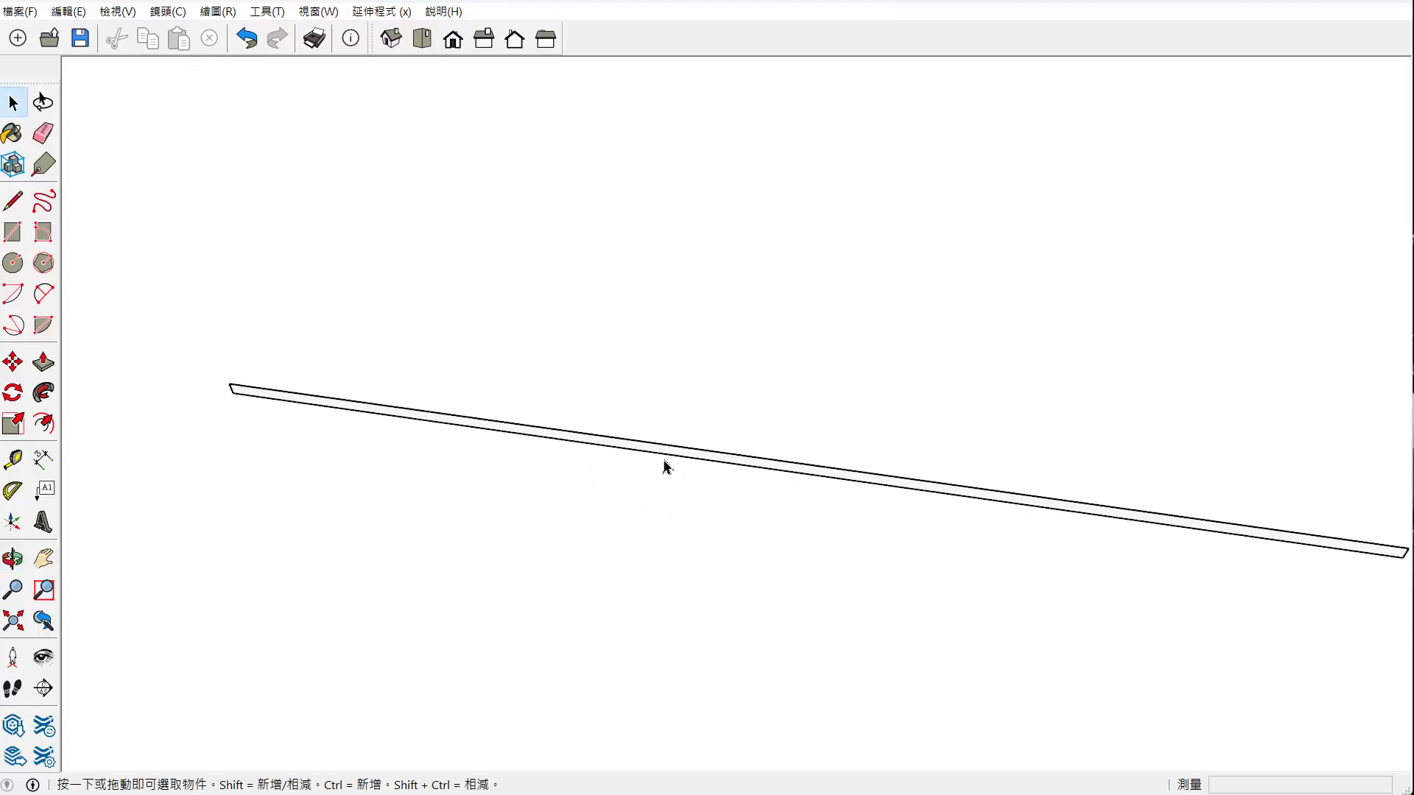
Make the thin bar face into its own group
click(797, 476)
right_click(797, 476)
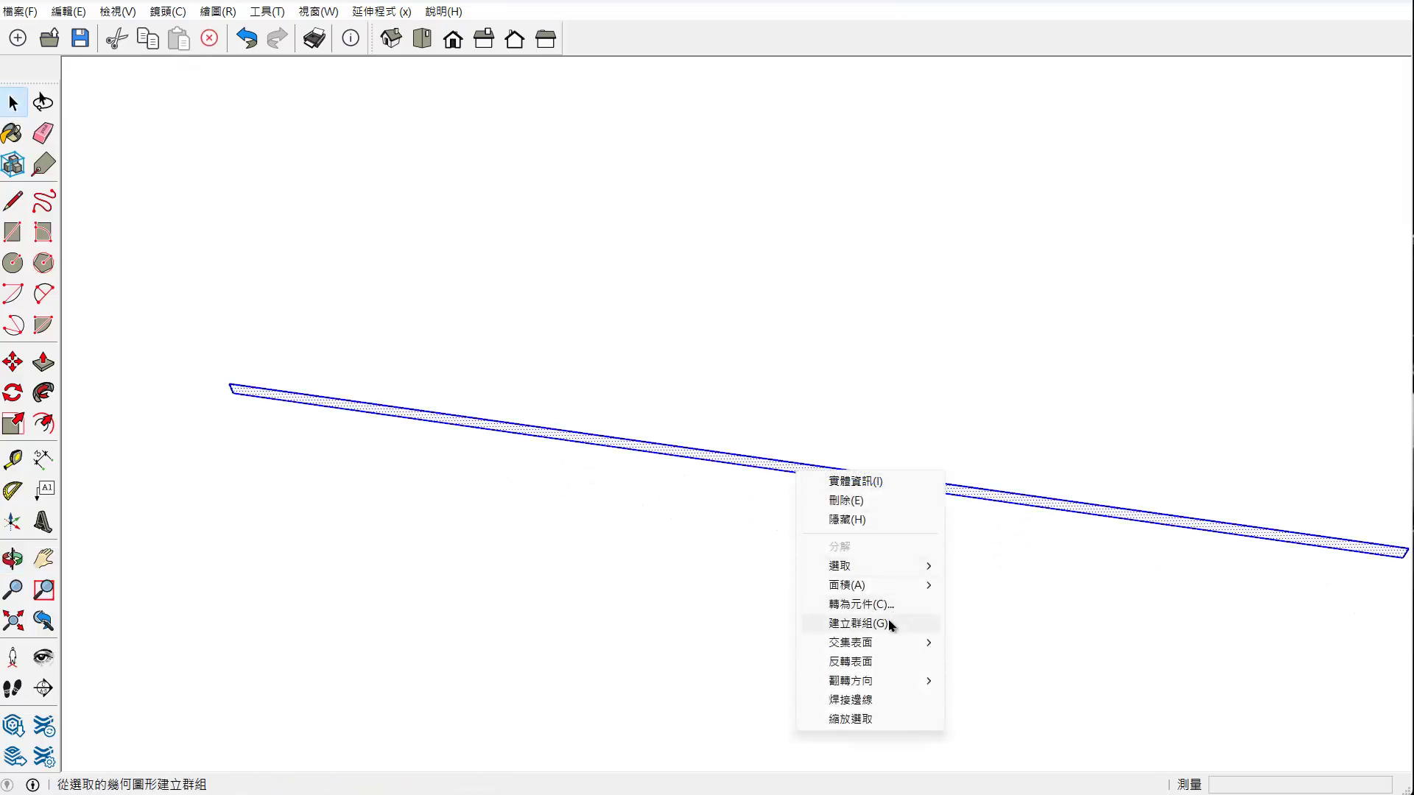
click(888, 621)
scroll(948, 622, down, 3)
shift+middle_drag(948, 623, 824, 581)
scroll(672, 515, up, 3)
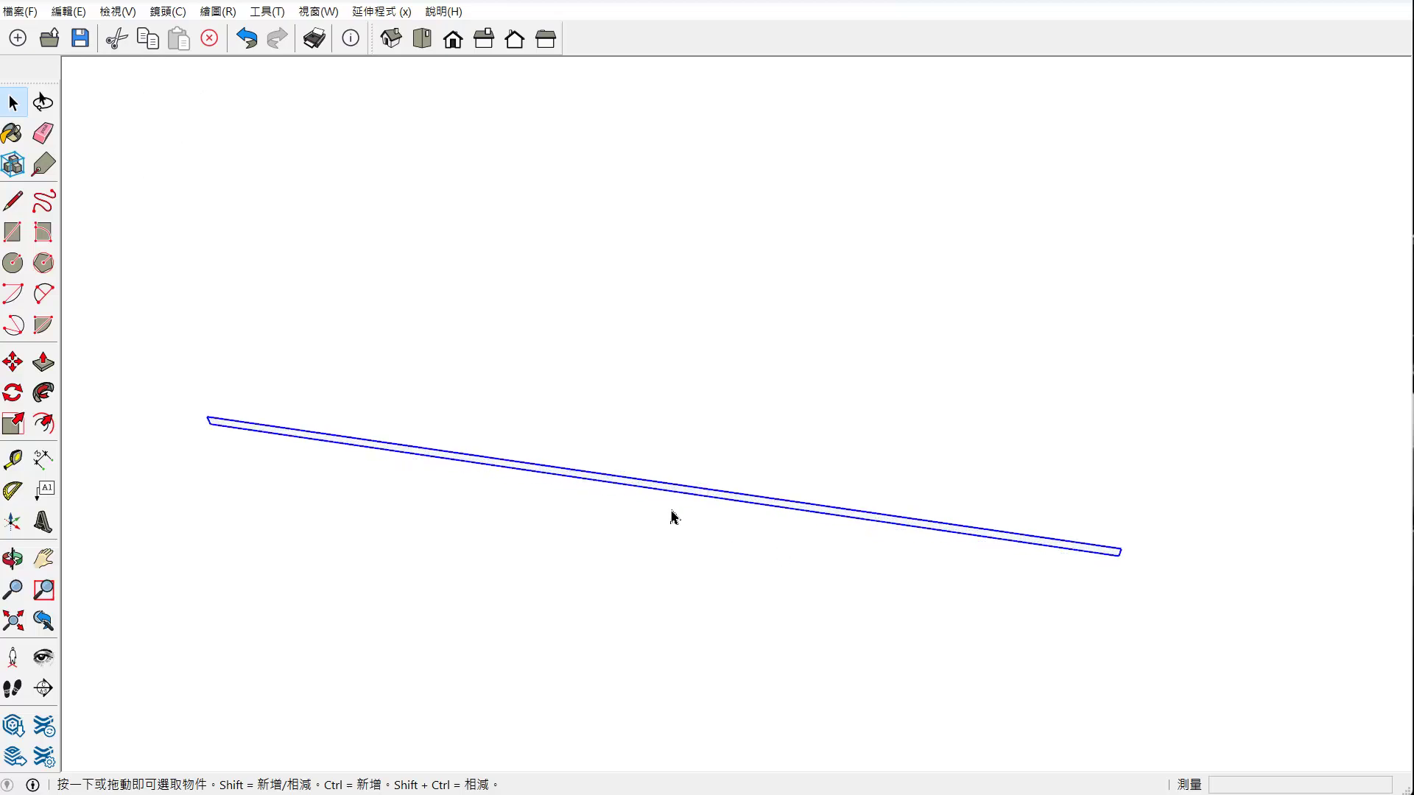
scroll(672, 515, up, 1)
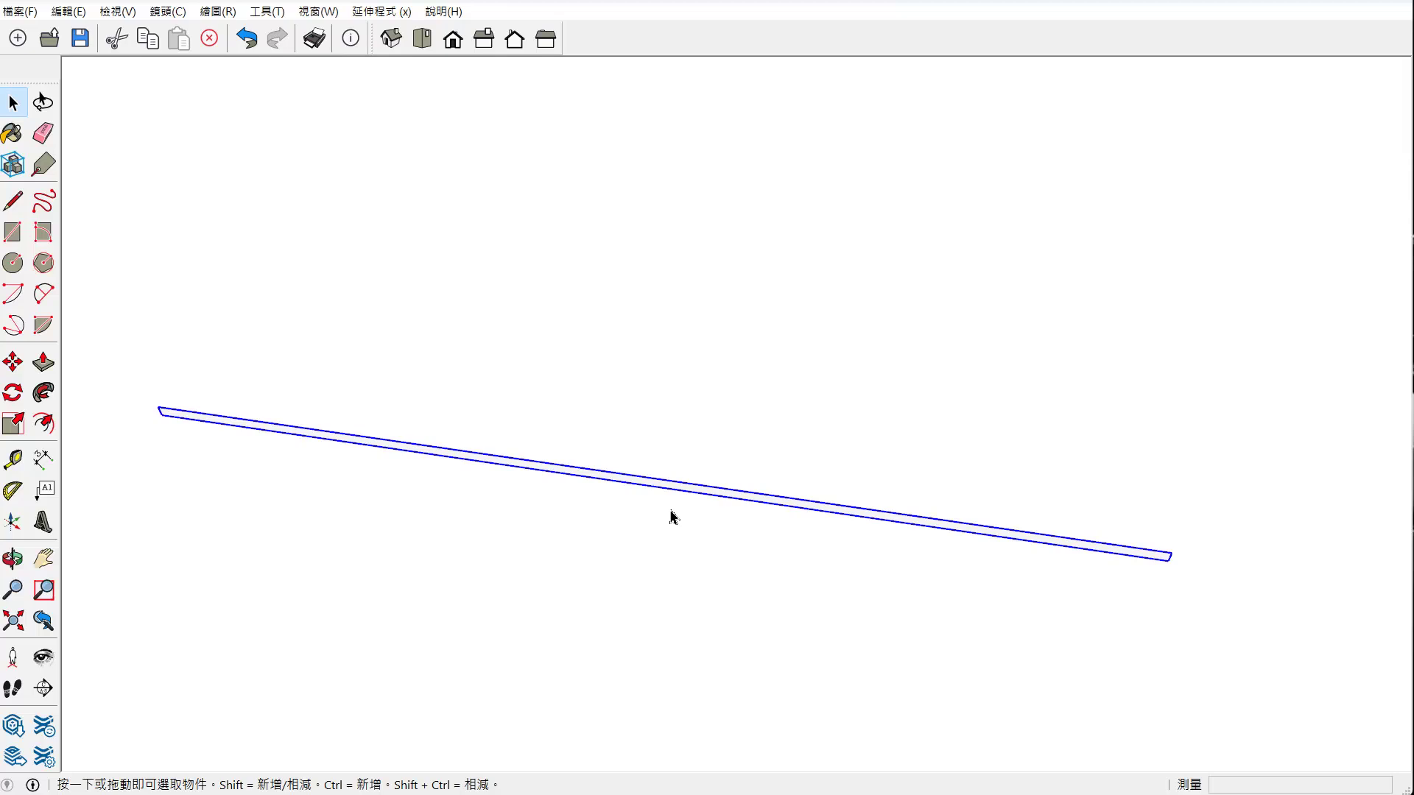
Switch to Push/Pull and orbit to look along the bar
key(p)
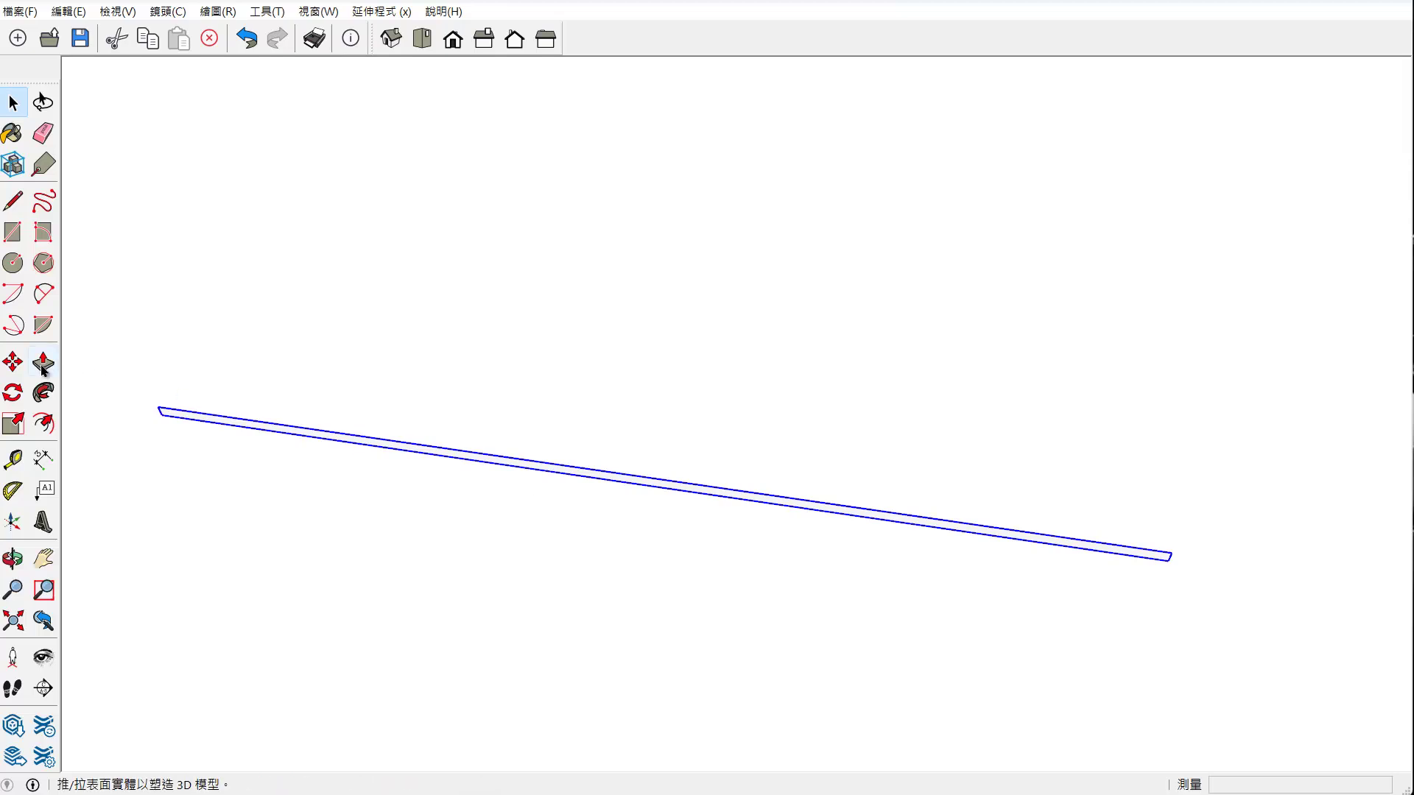
scroll(412, 455, up, 2)
mouse_move(212, 392)
middle_down()
mouse_move(506, 331)
mouse_move(481, 465)
middle_up()
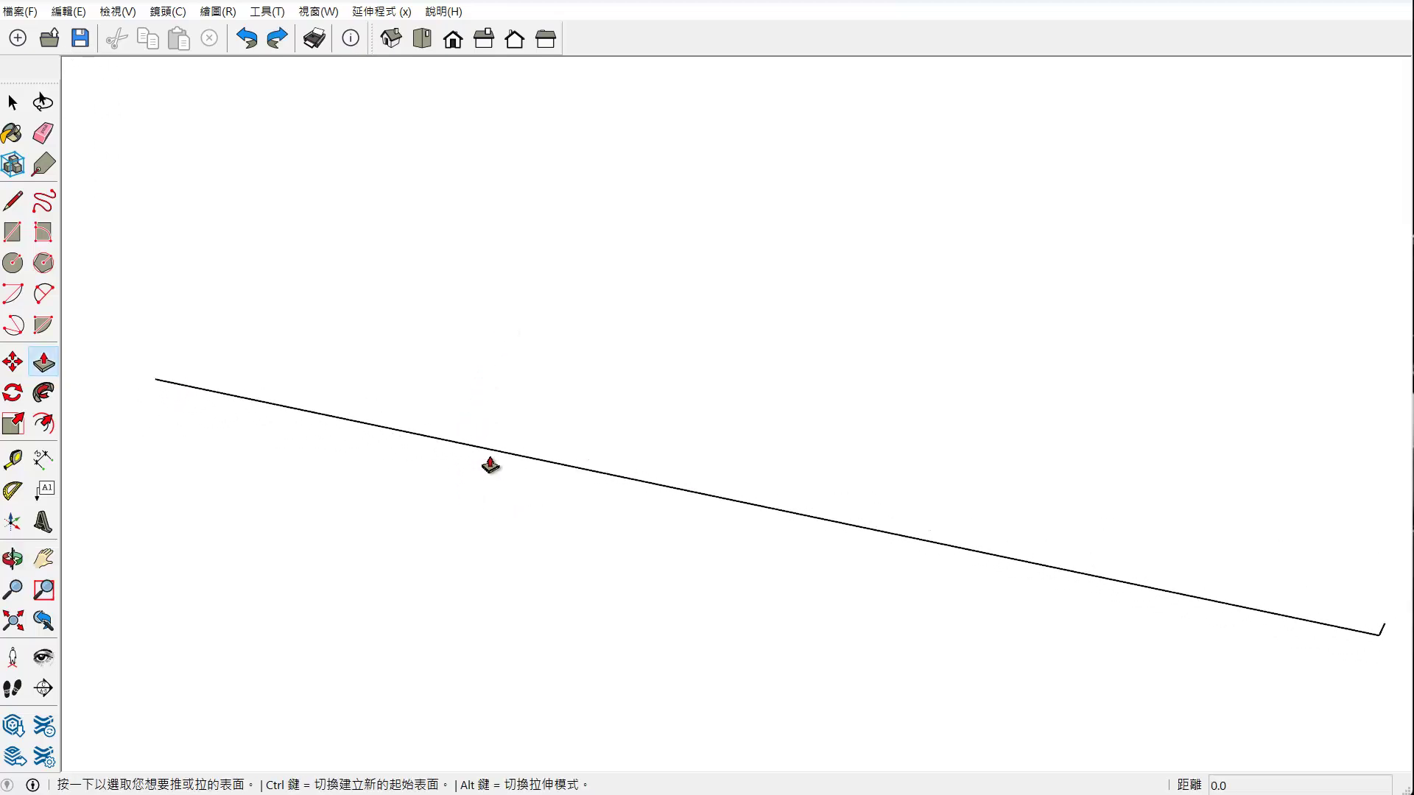
Start a stray line from the bar's right end, then undo it
key(l)
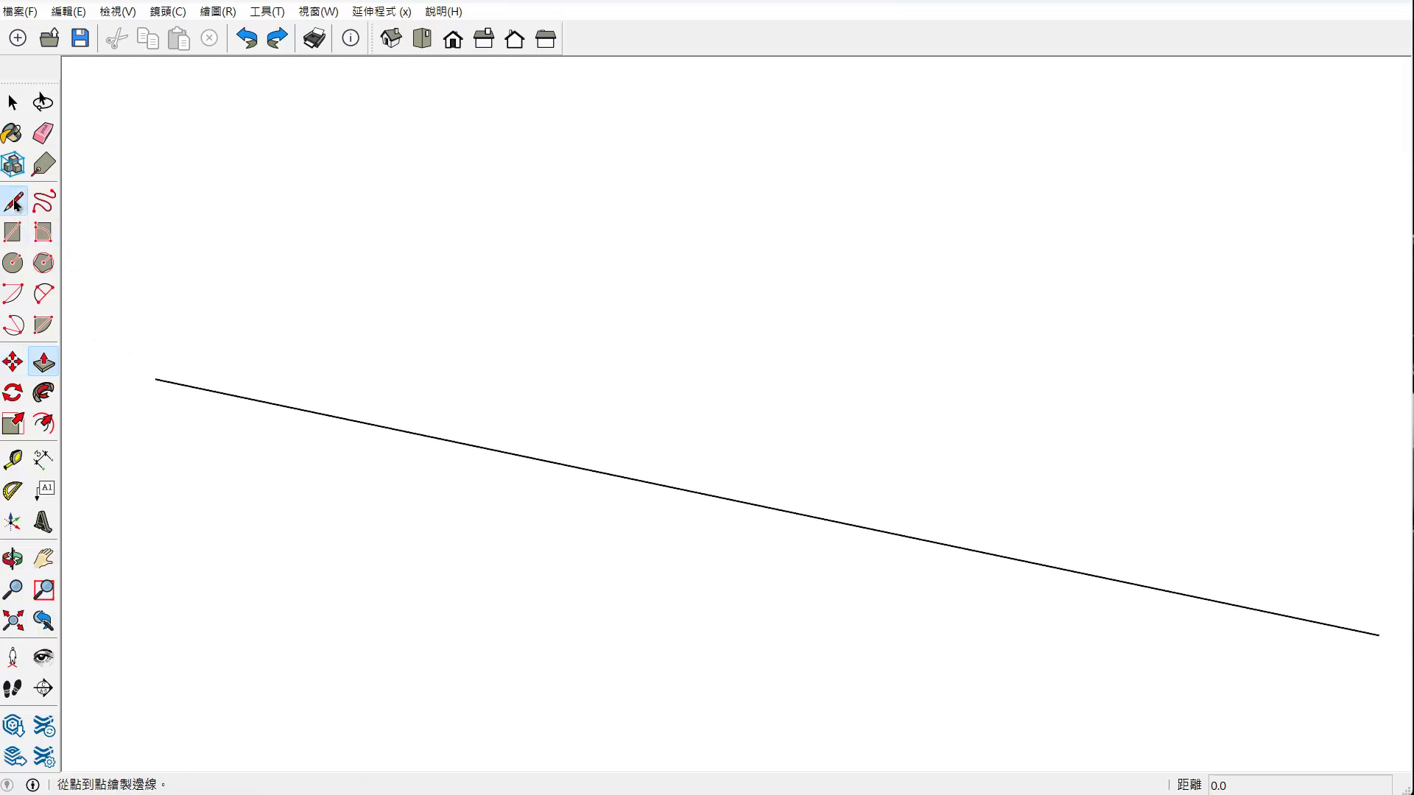
click(1379, 634)
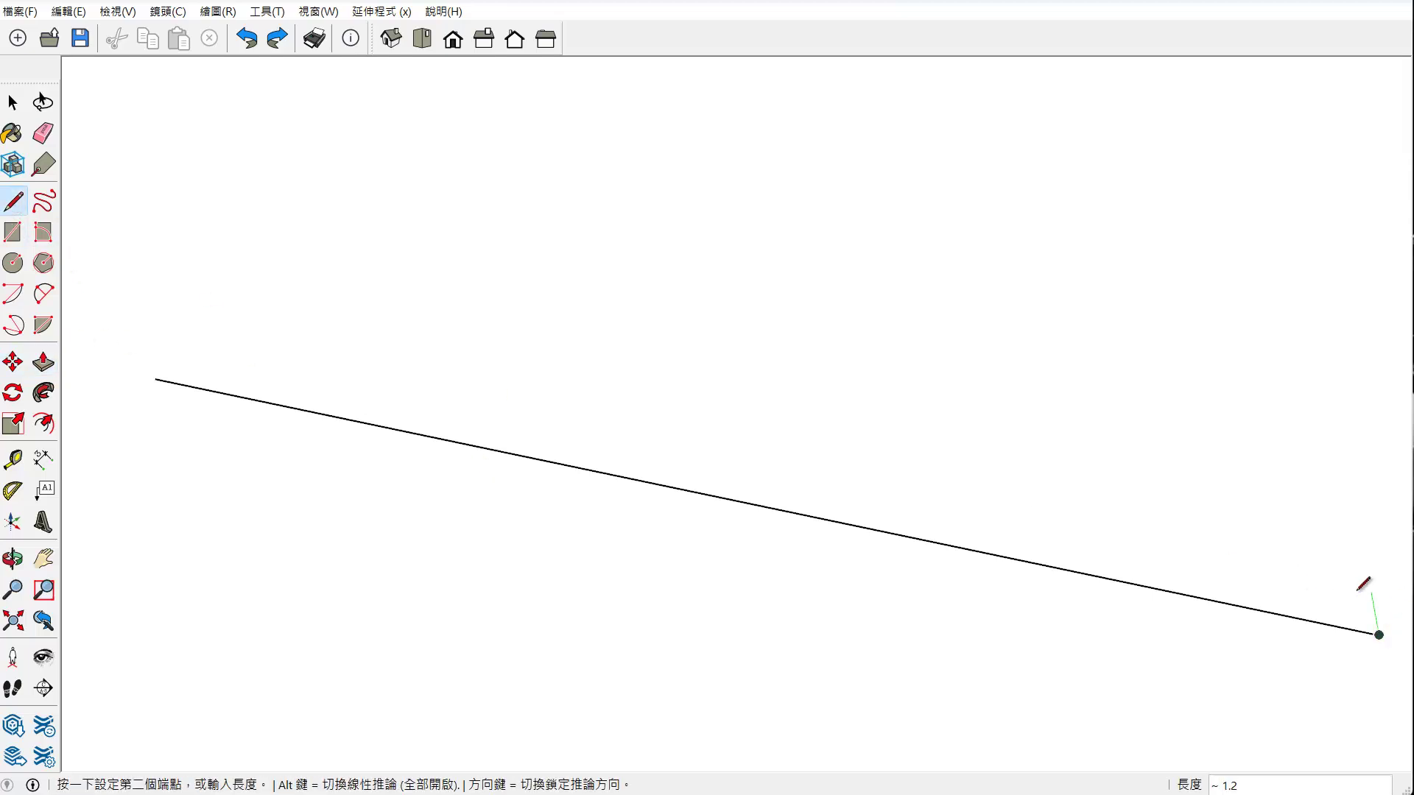
text(0.)
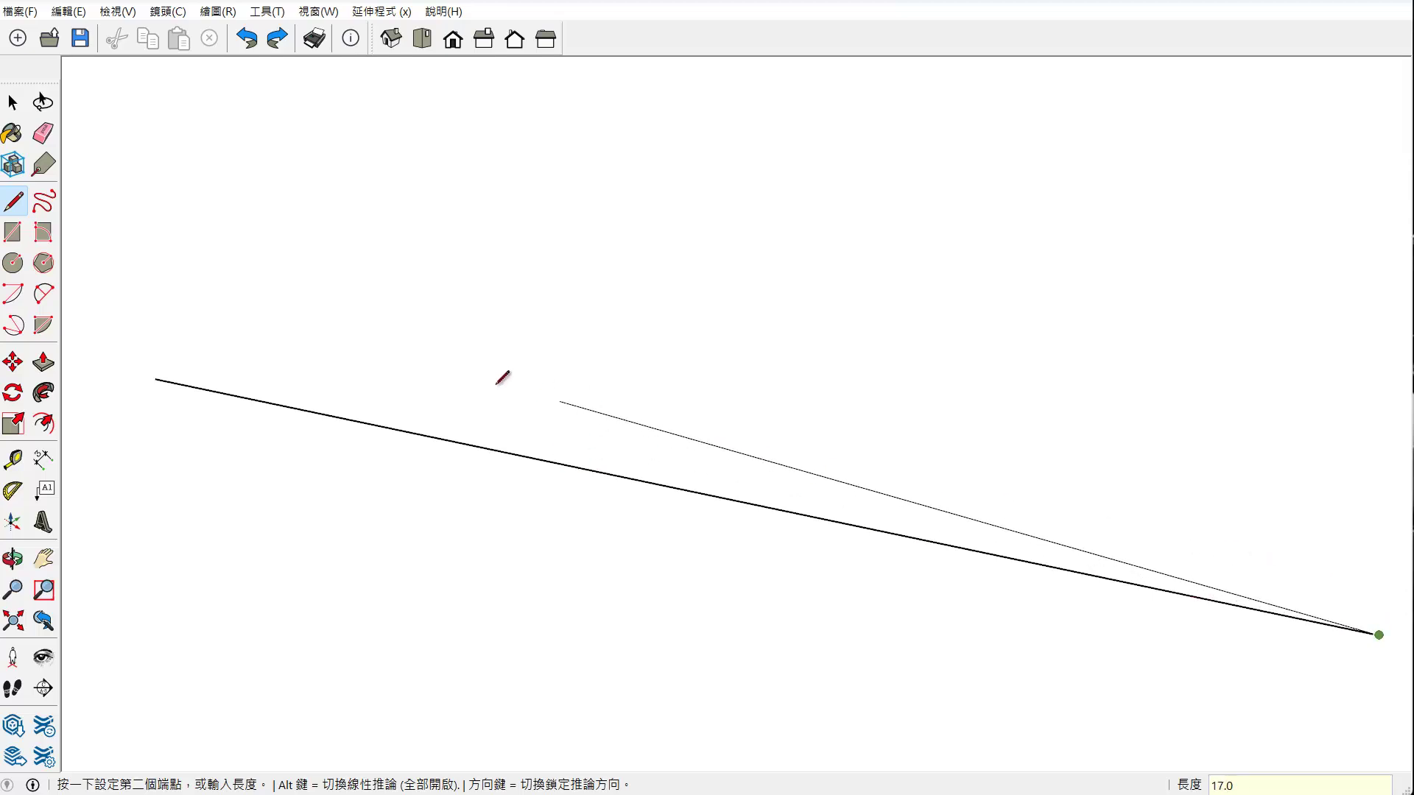
middle_drag(347, 373, 370, 433)
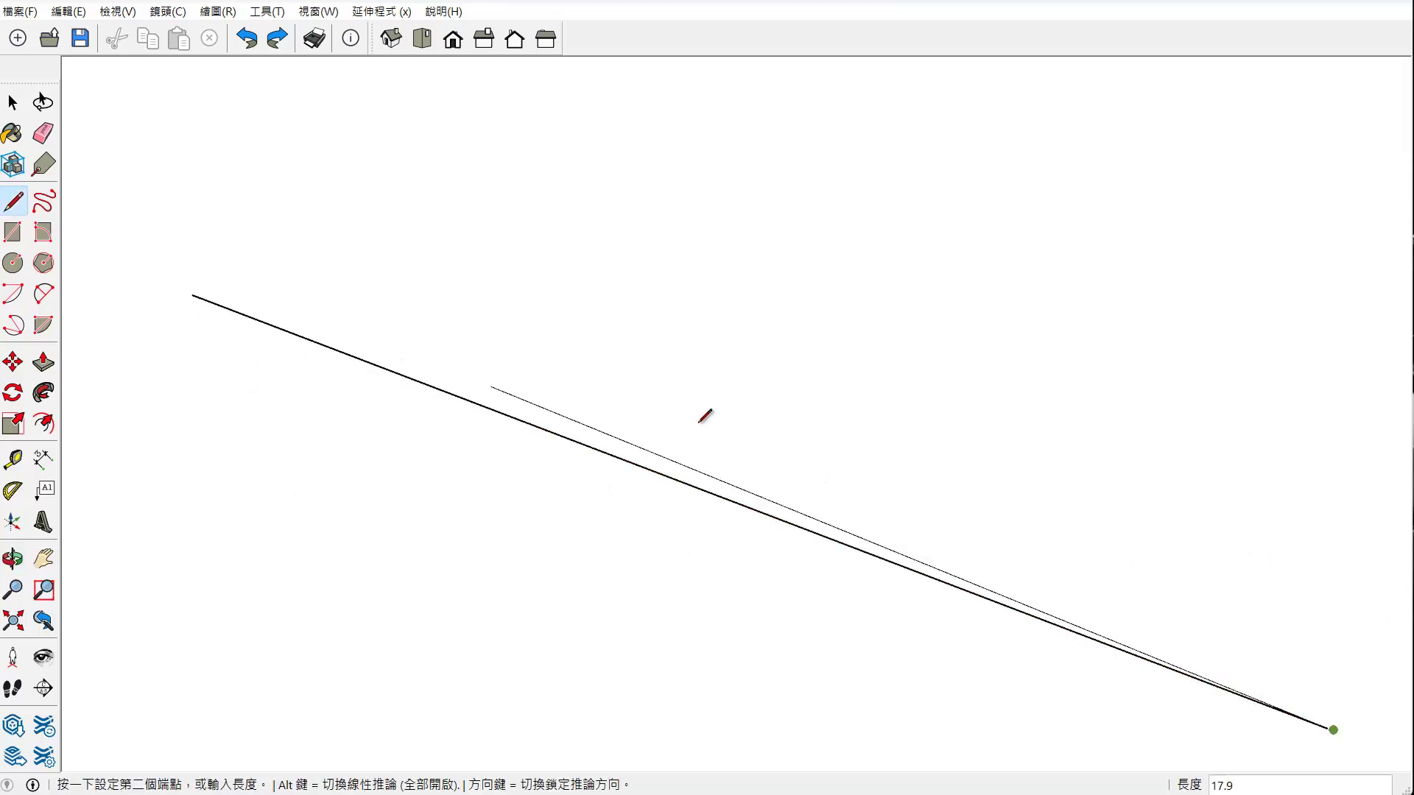
key(ctrl+z)
Orbit back so the stool legs are seen from the front
middle_drag(709, 482, 807, 542)
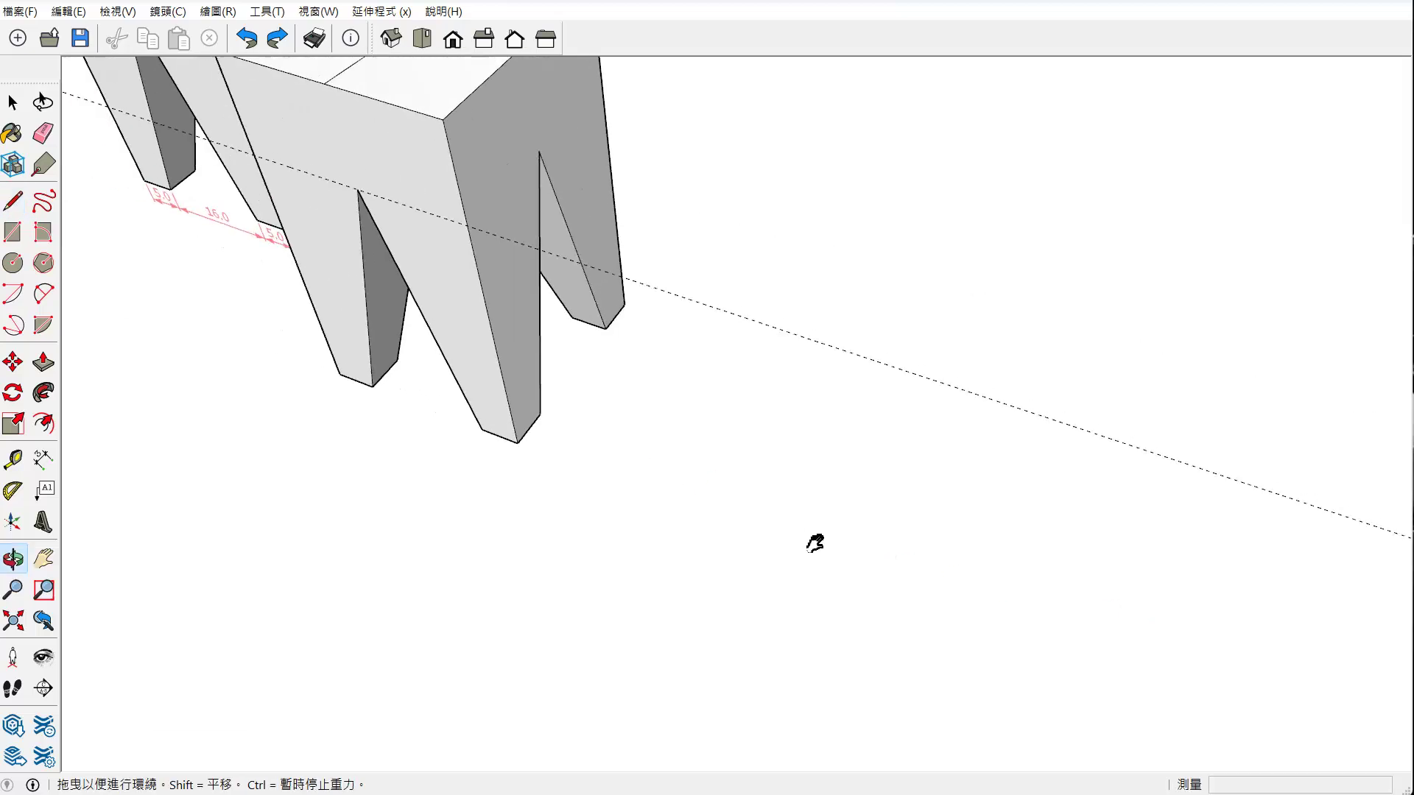
scroll(677, 581, down, 1)
scroll(727, 514, down, 2)
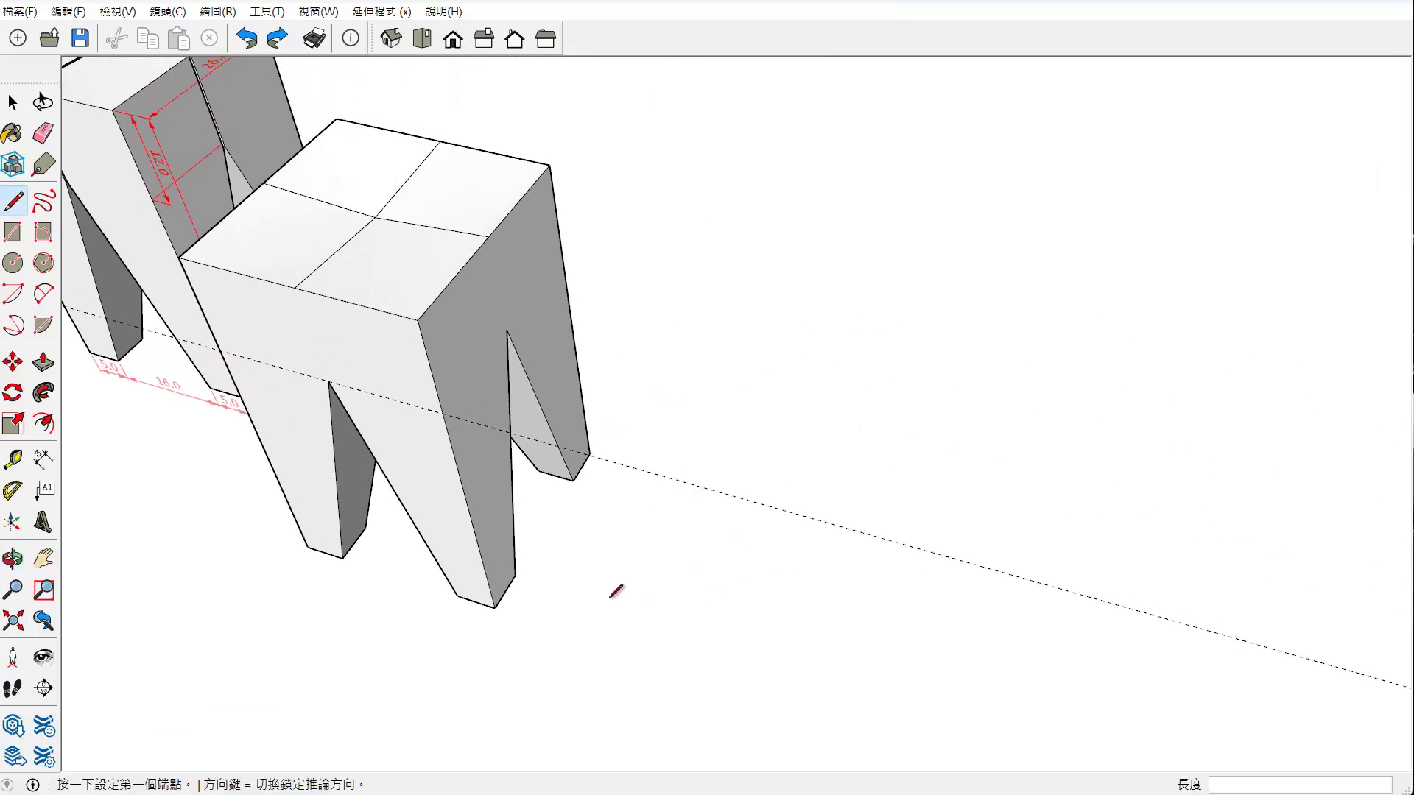
scroll(617, 588, up, 3)
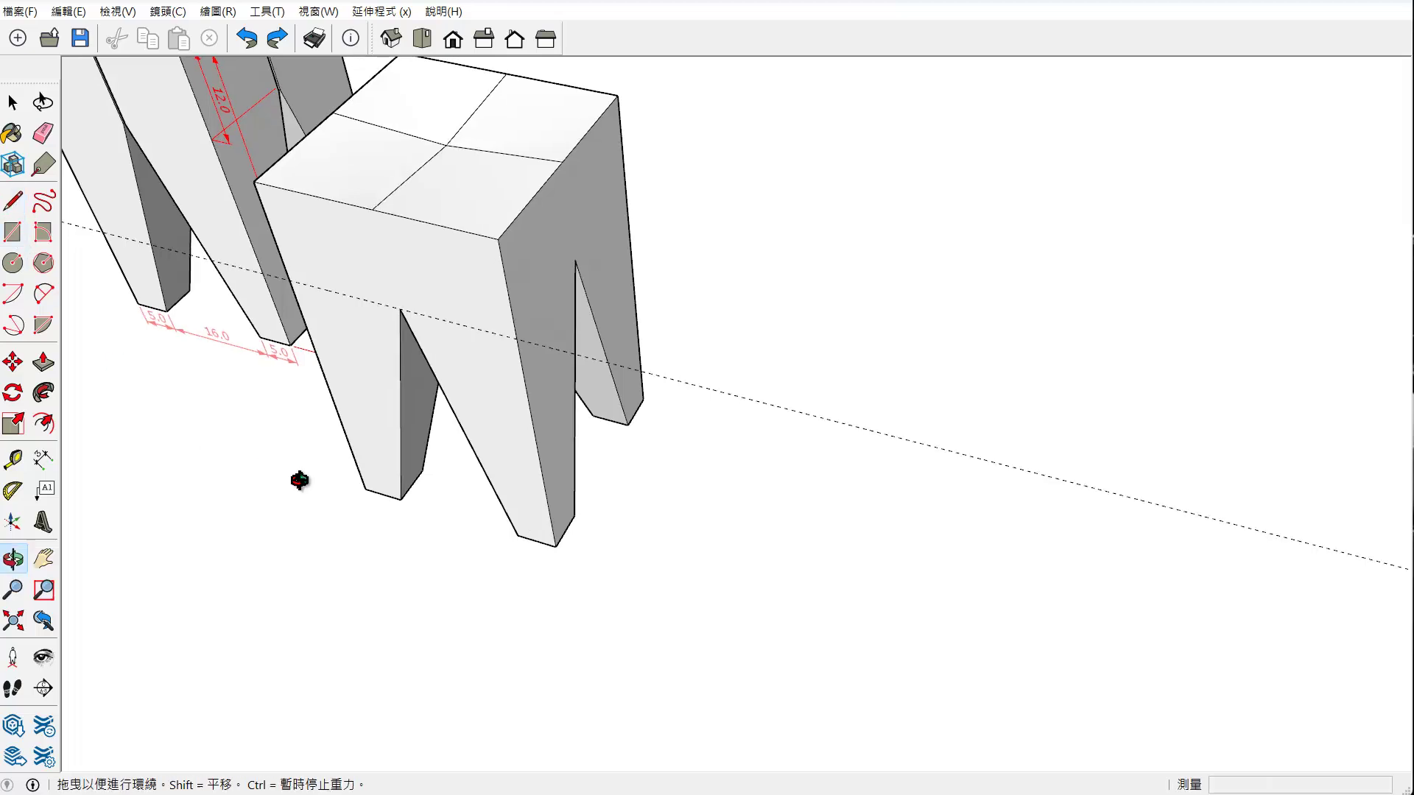
middle_drag(300, 479, 413, 535)
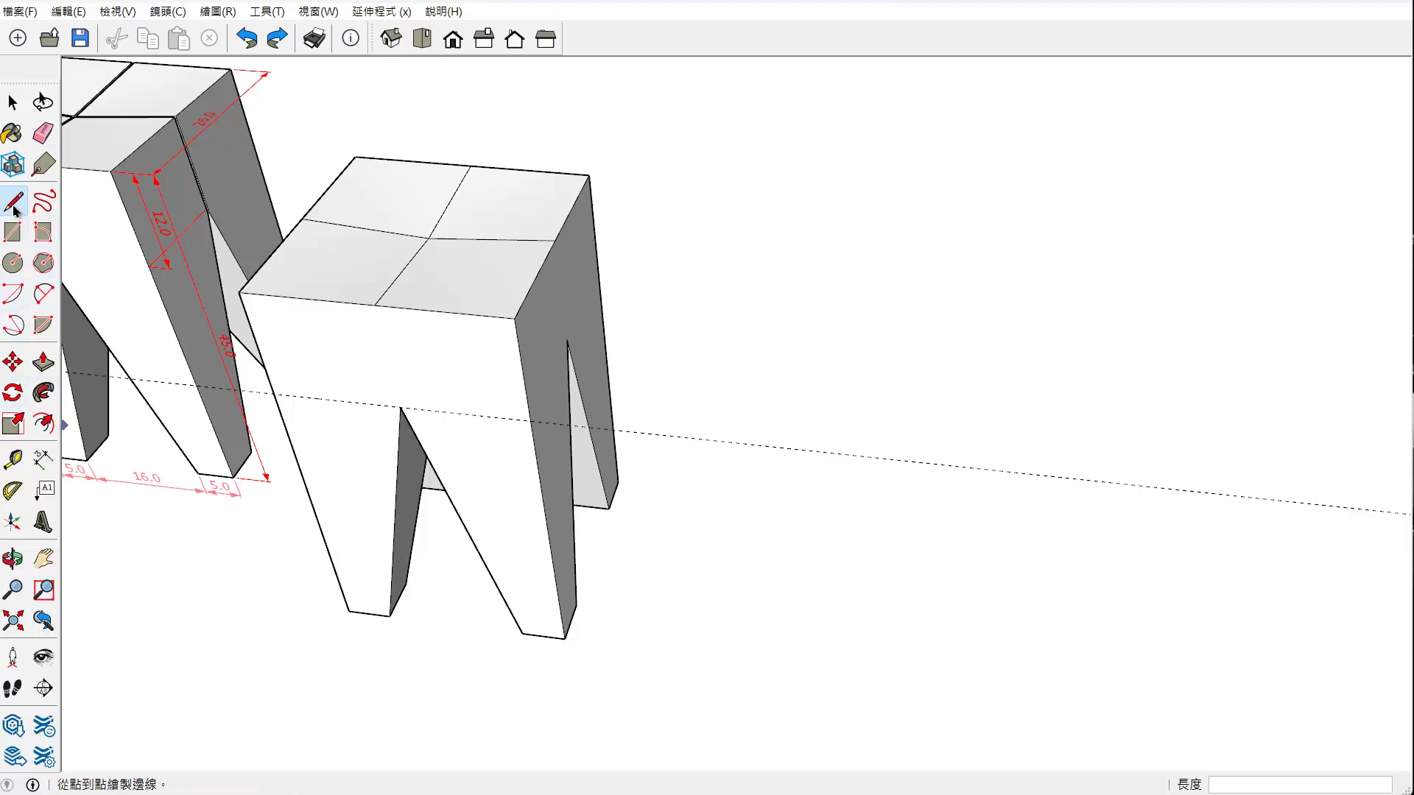
Draw a new ground strip outline with a 0.3 short edge and a 26 long edge
click(798, 649)
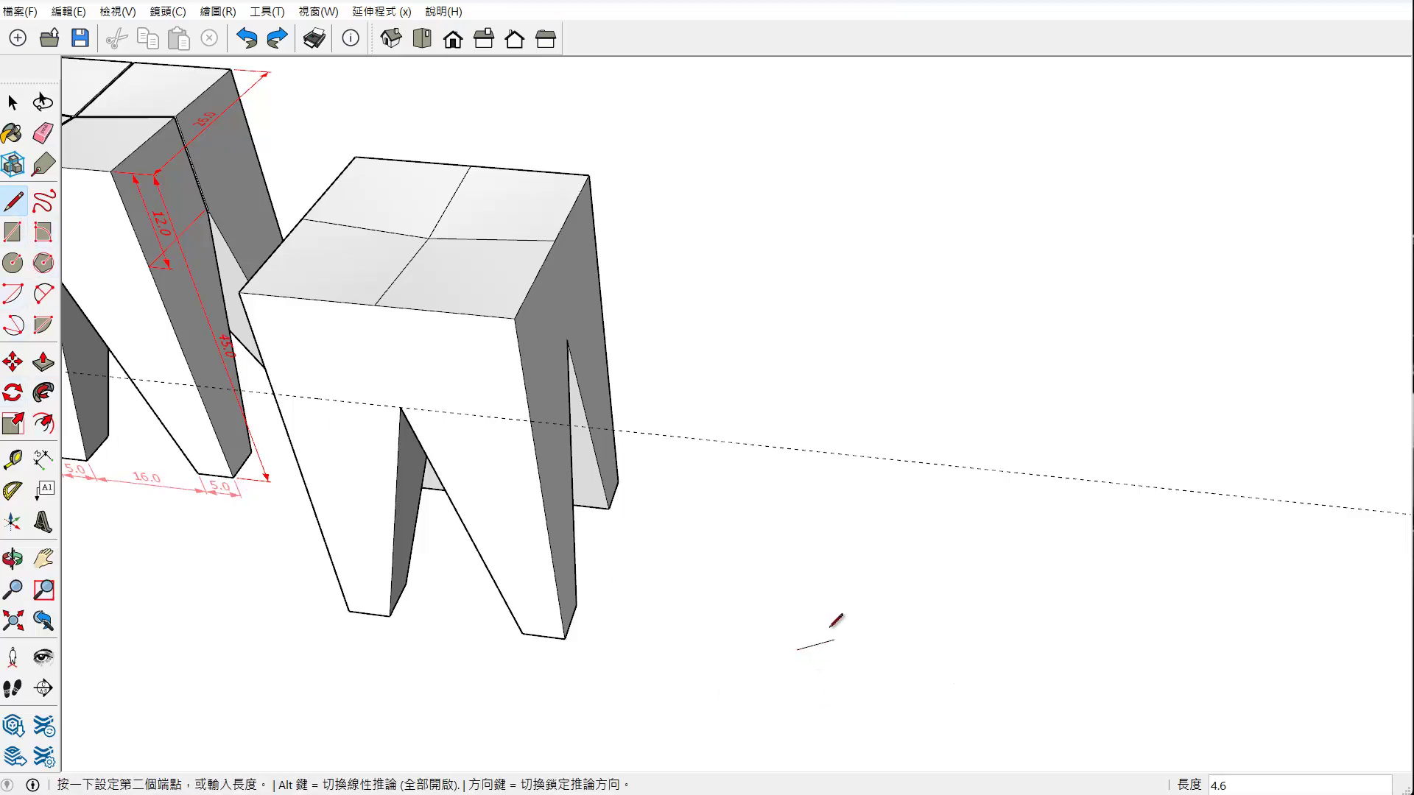
scroll(831, 626, up, 2)
text(0.3)
key(Return)
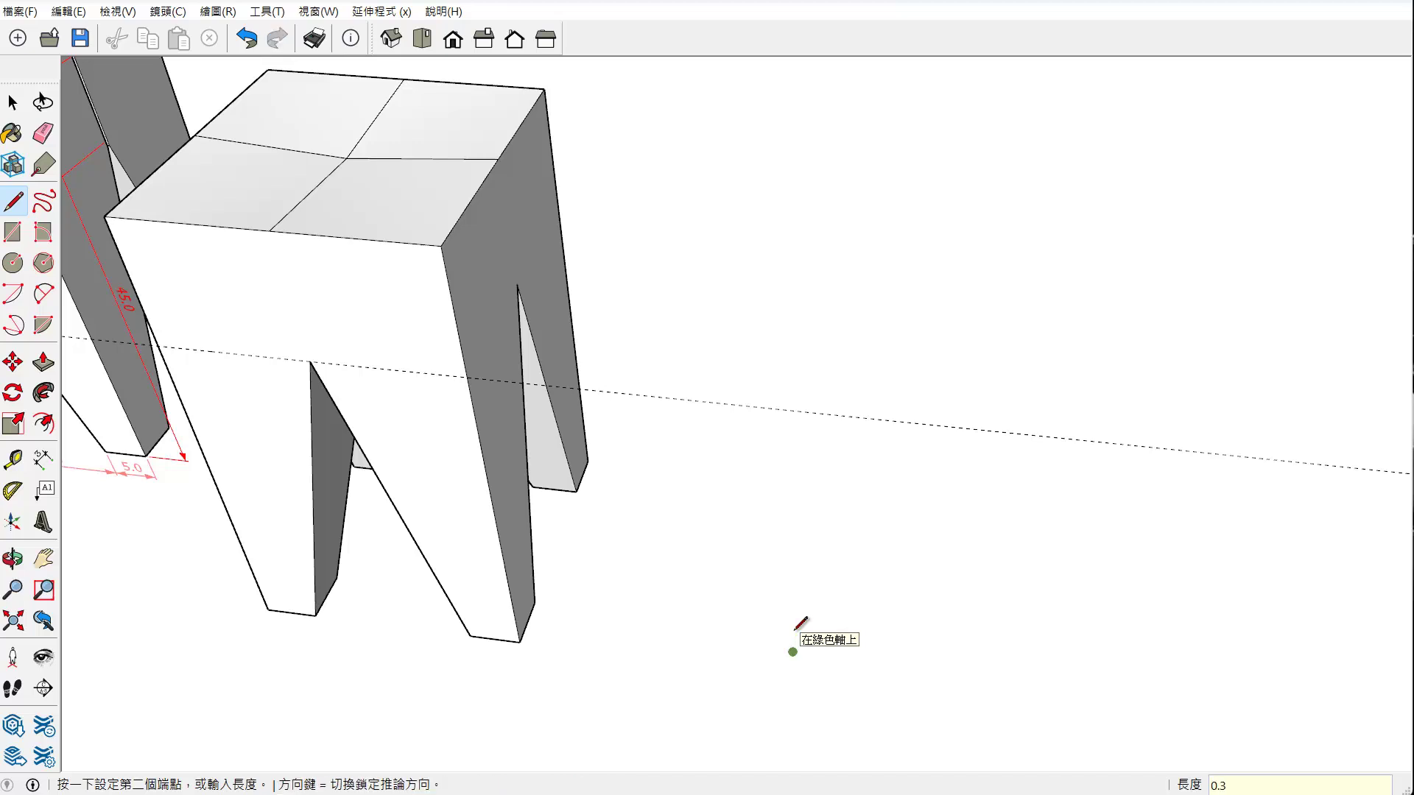
scroll(1022, 670, up, 1)
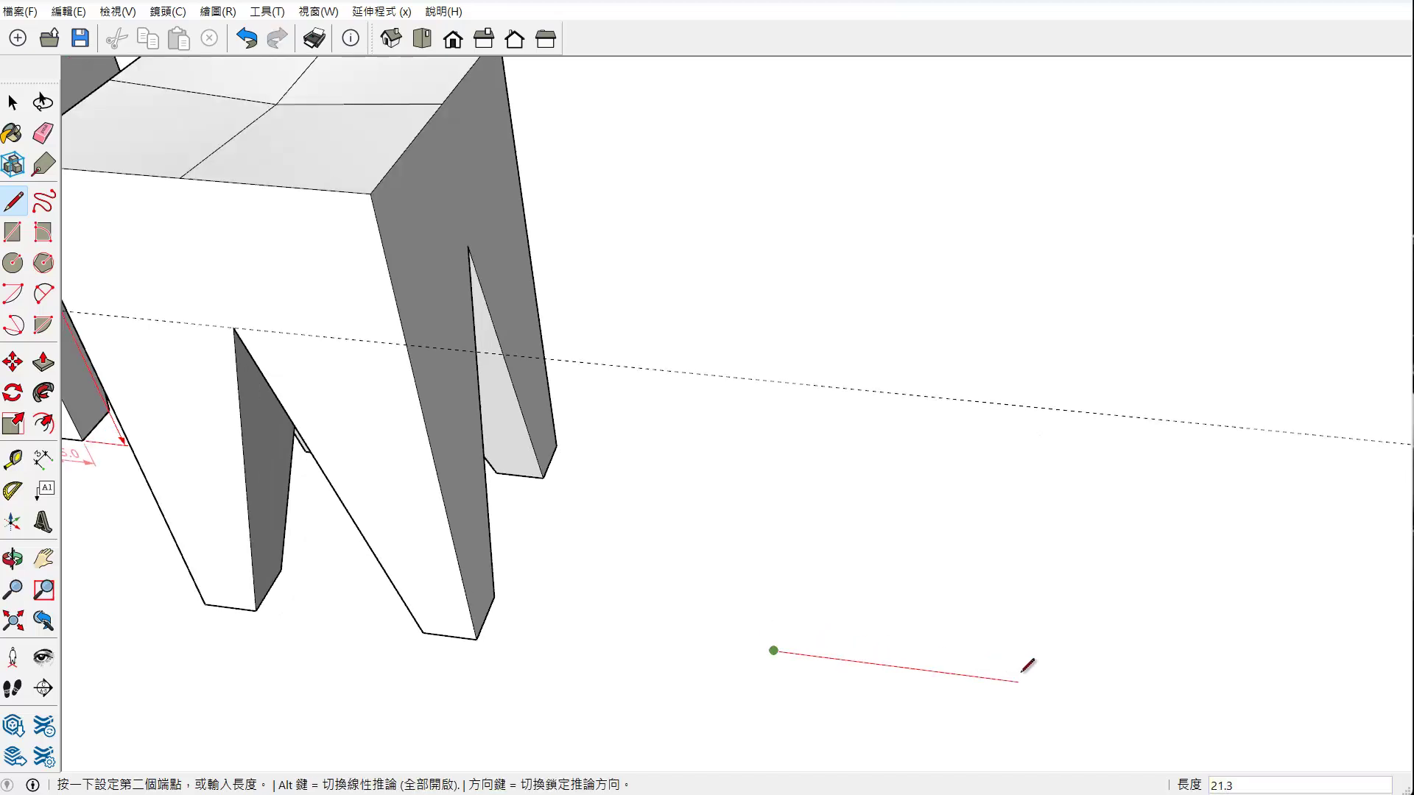
text(6)
key(Return)
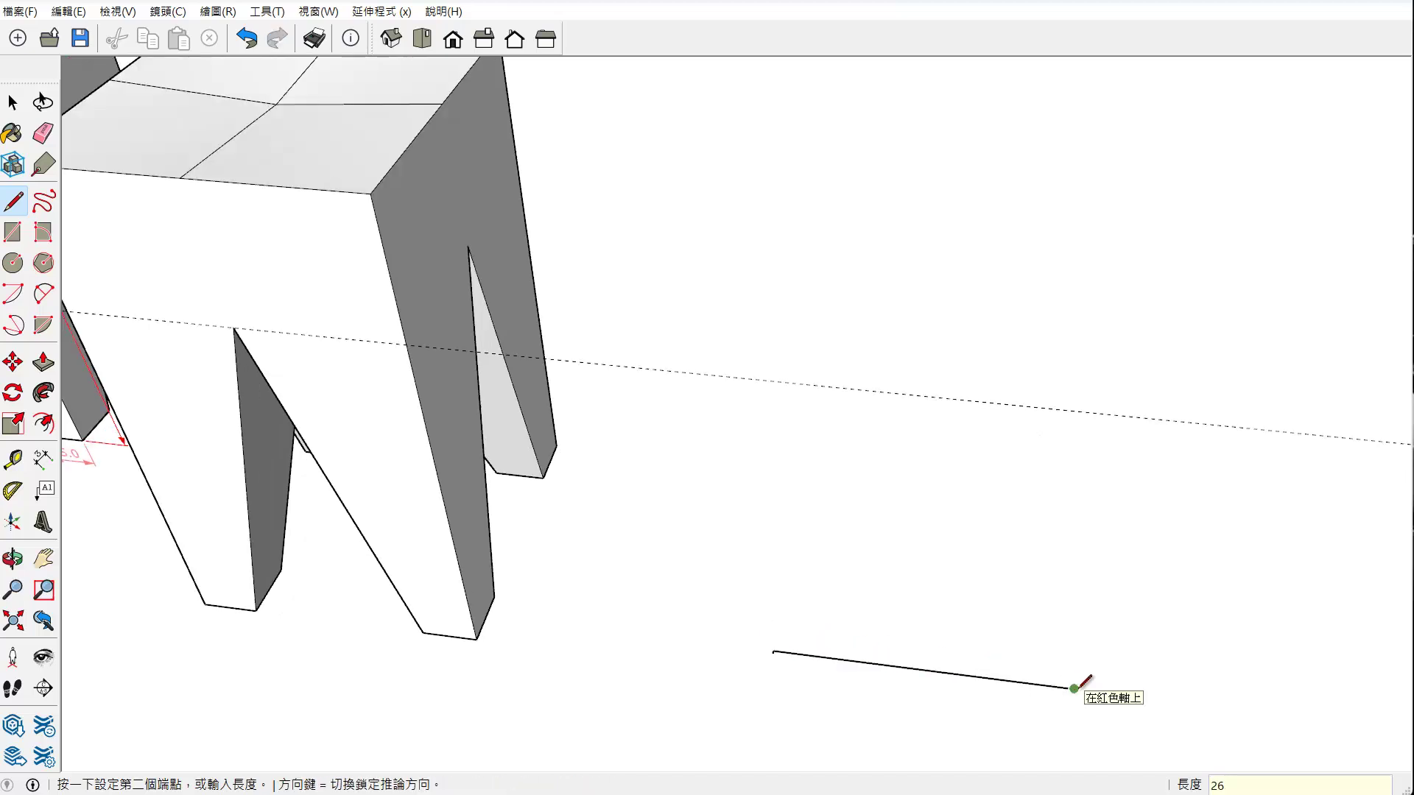
scroll(1066, 703, up, 2)
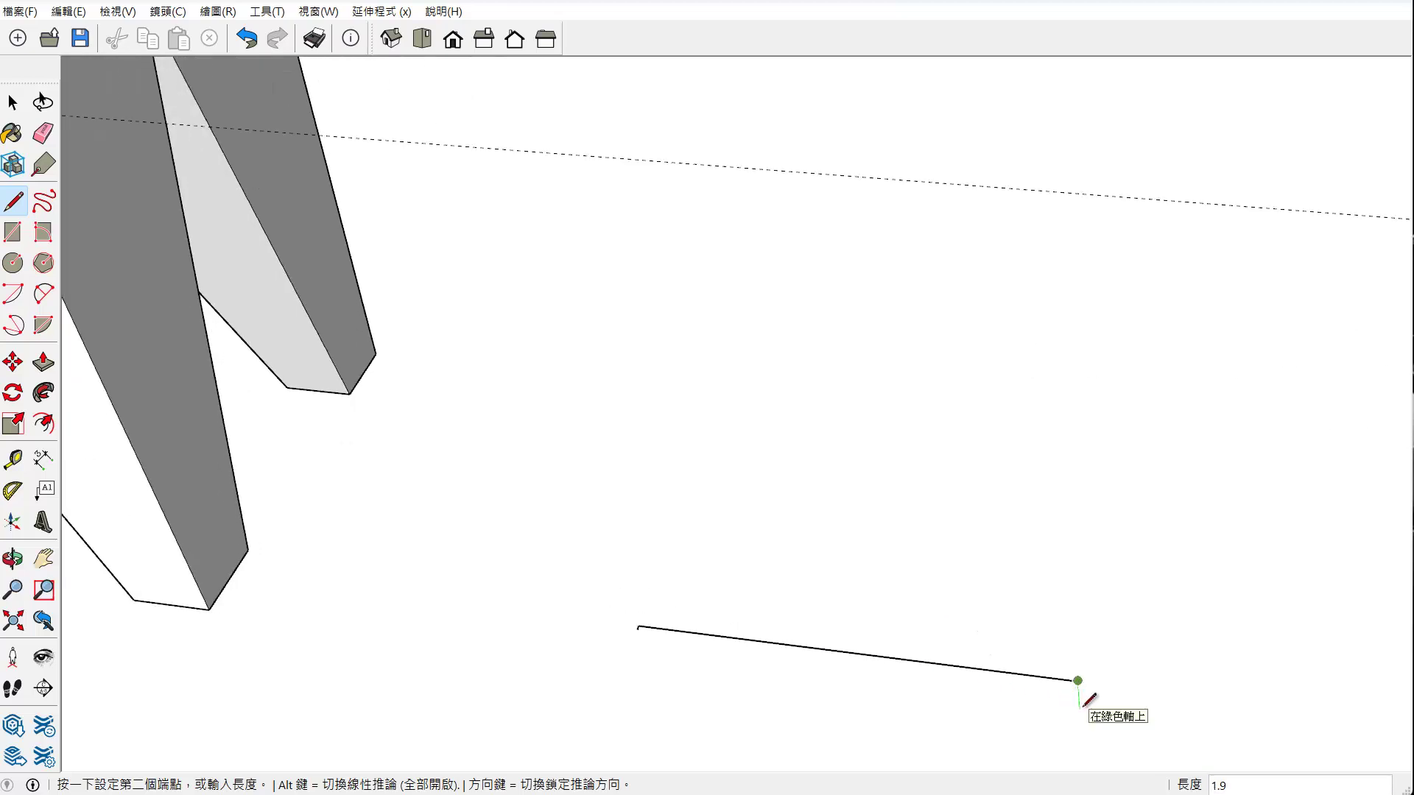
scroll(689, 656, up, 2)
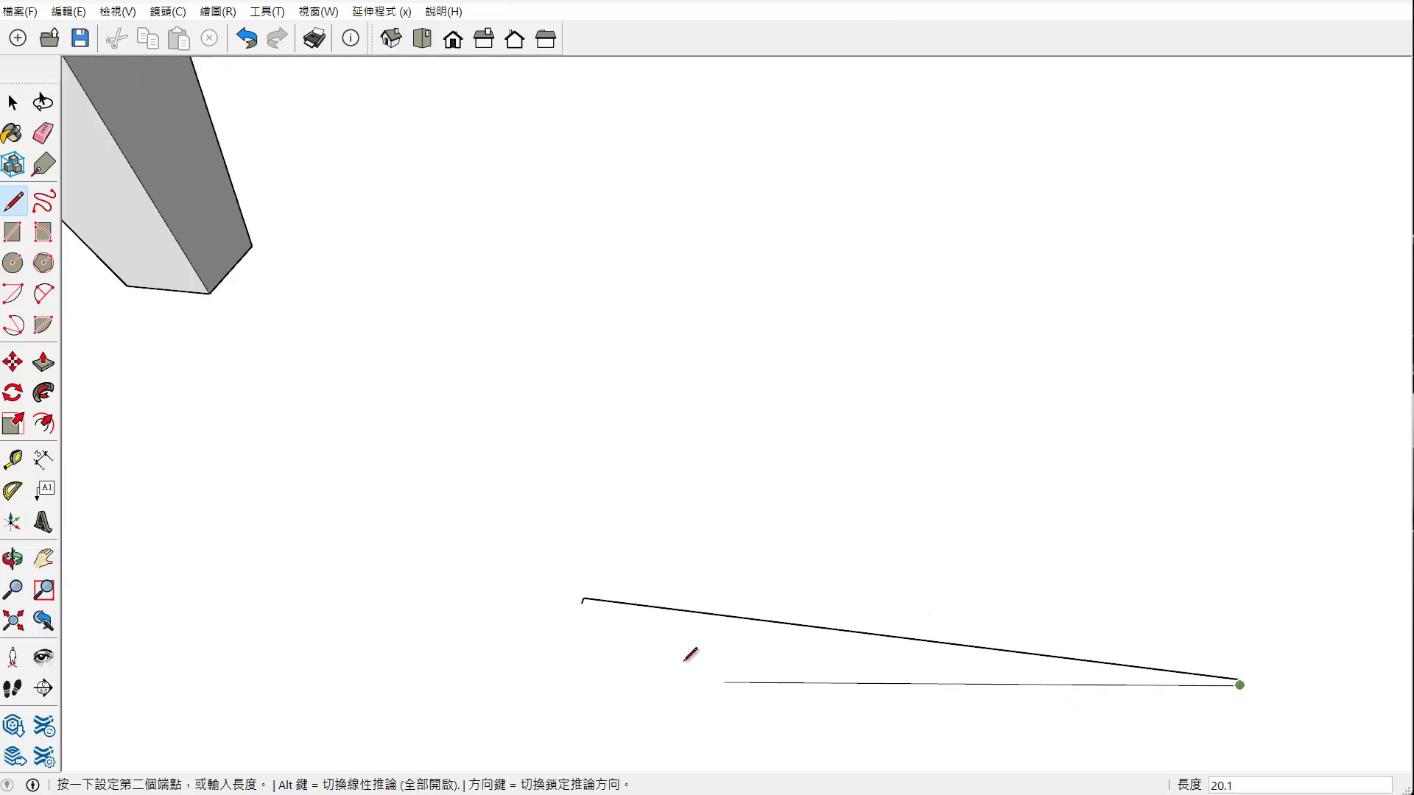
scroll(528, 564, up, 2)
Close the strip outline into a face and pull it up 45 into a tall panel
click(495, 544)
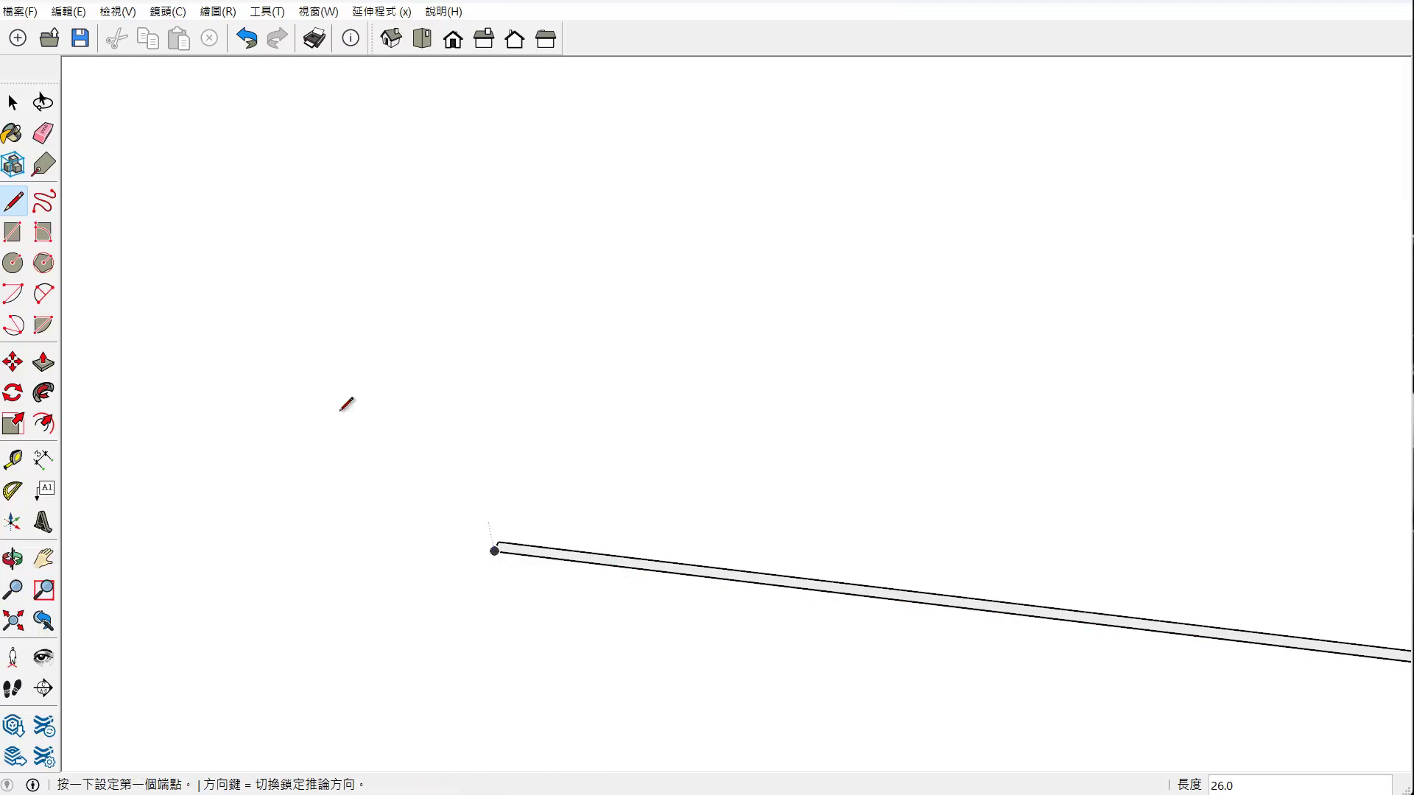
key(space)
key(p)
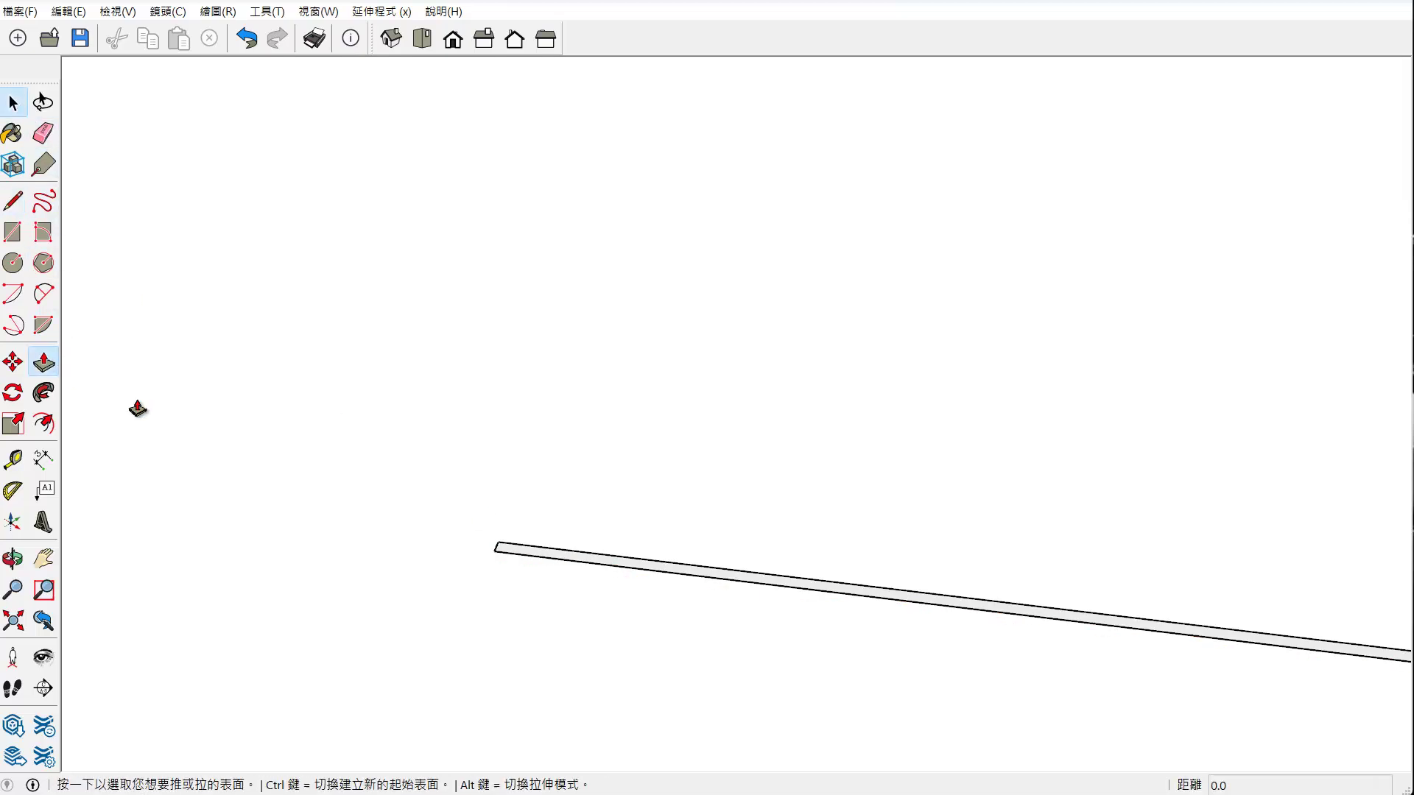
scroll(643, 567, up, 1)
click(640, 571)
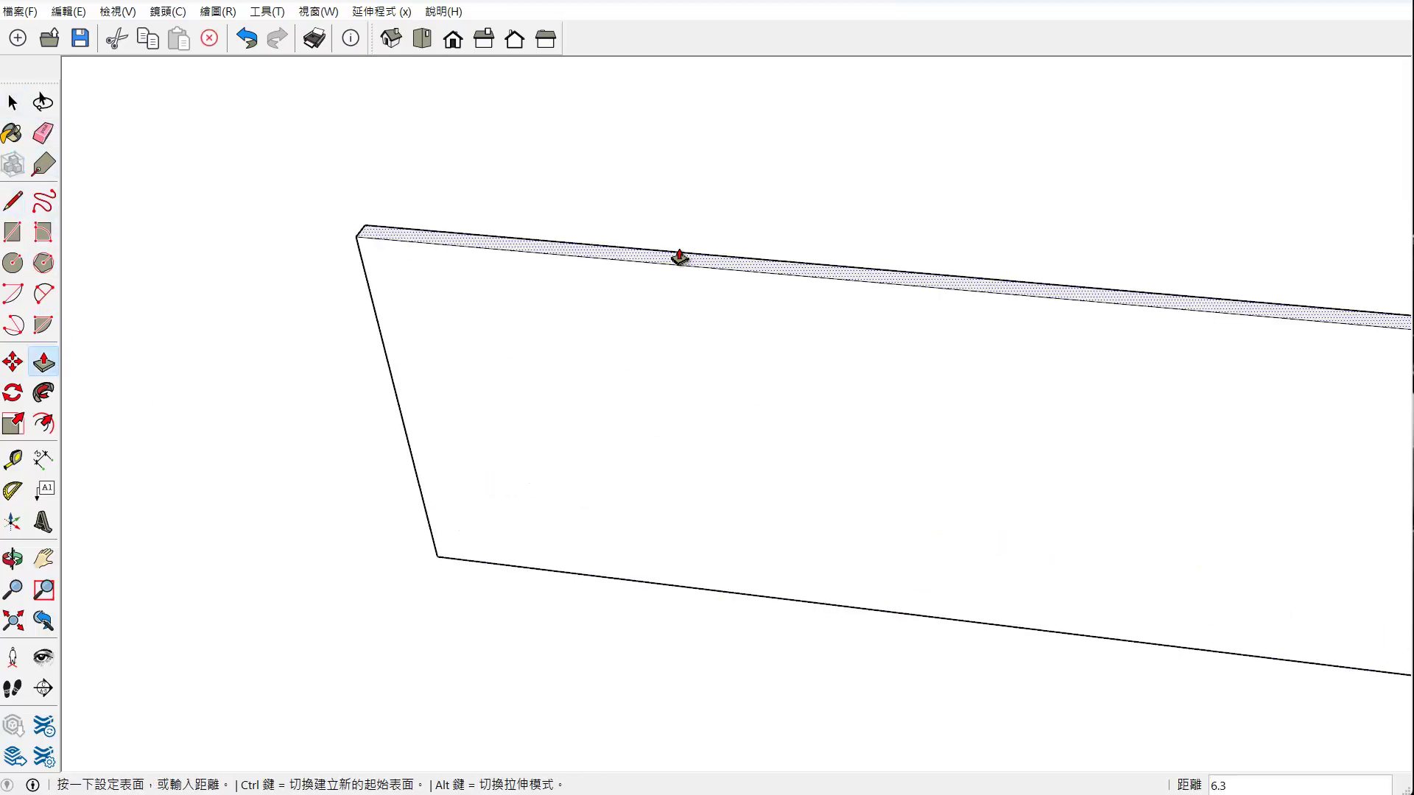
scroll(679, 257, down, 2)
scroll(678, 257, down, 2)
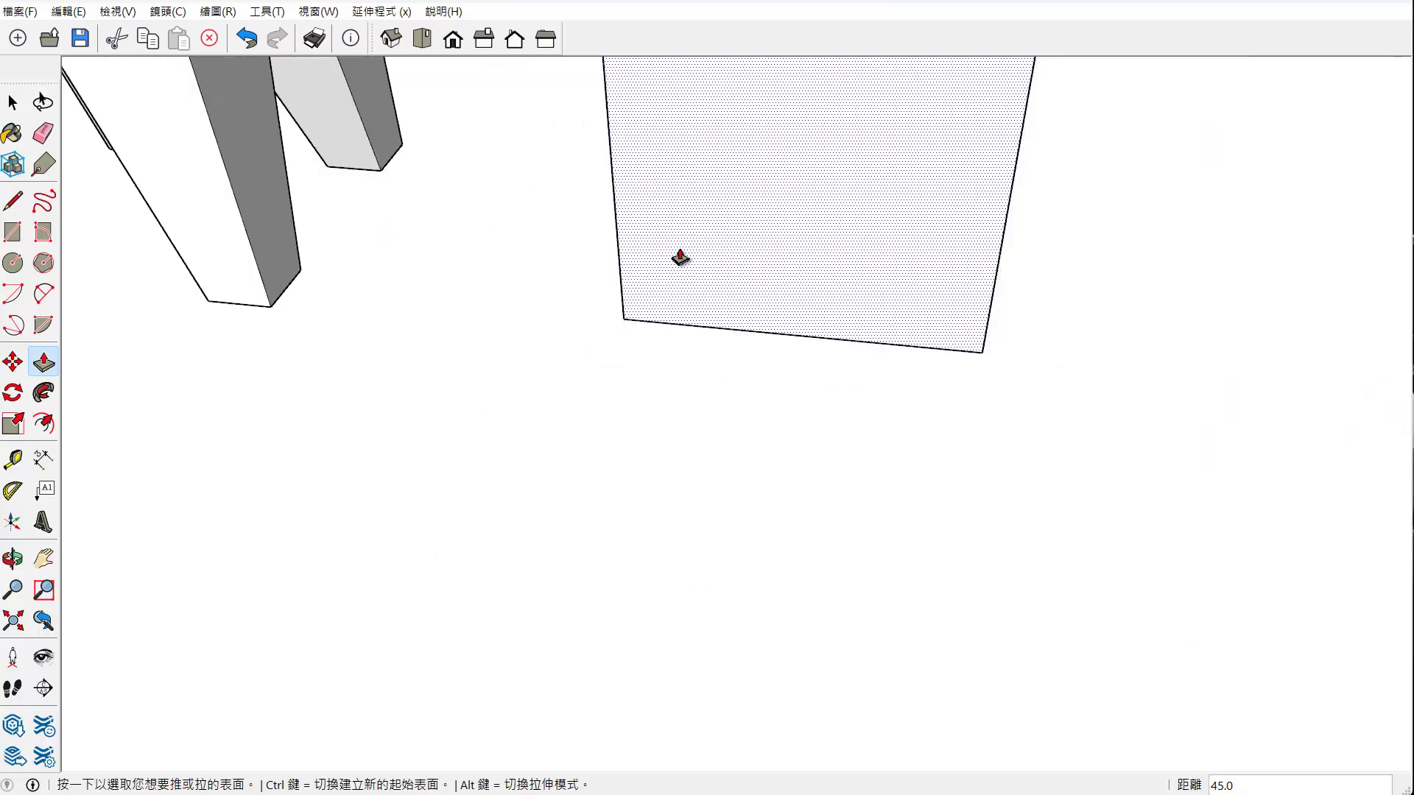
mouse_move(679, 257)
middle_down()
mouse_move(719, 483)
mouse_move(688, 539)
mouse_move(706, 511)
middle_up()
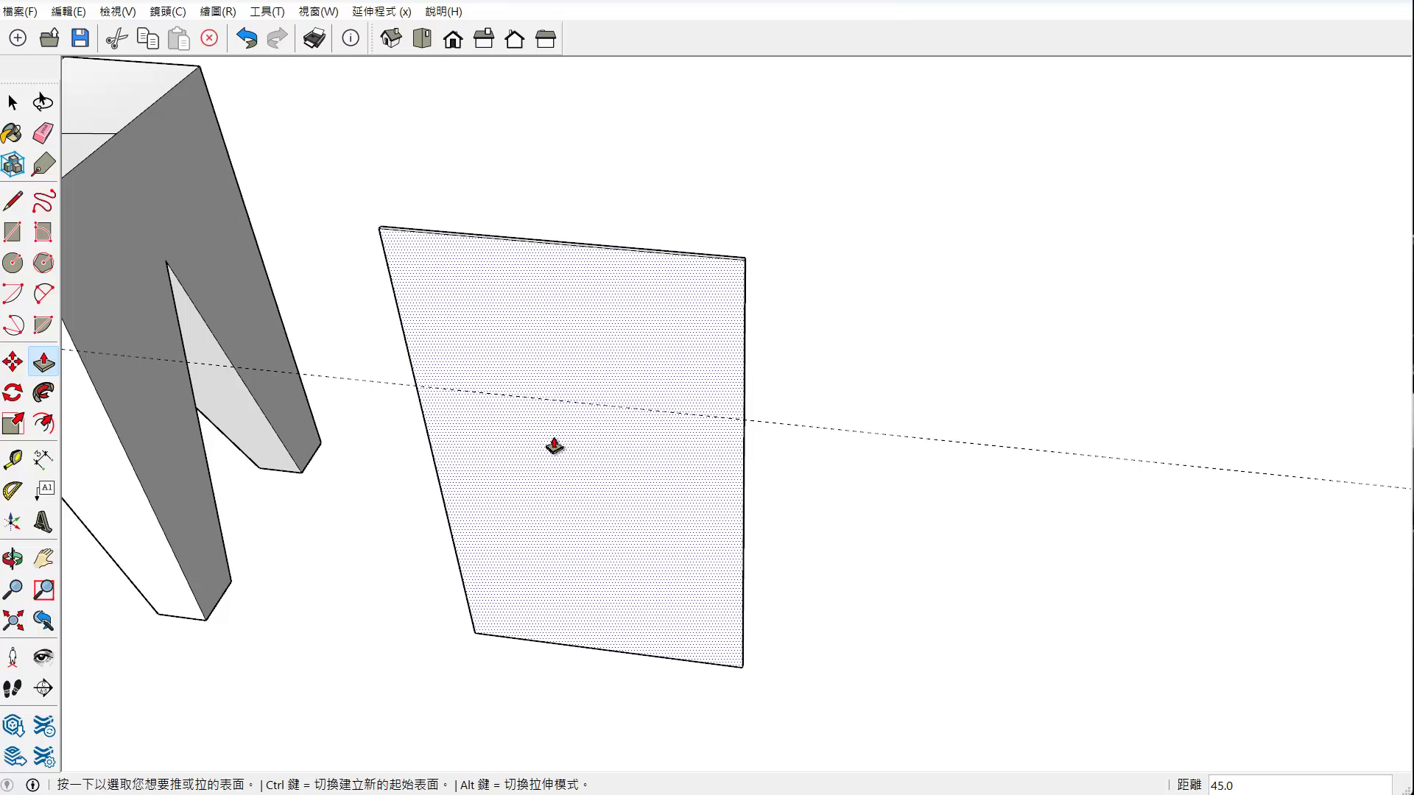
scroll(628, 389, down, 2)
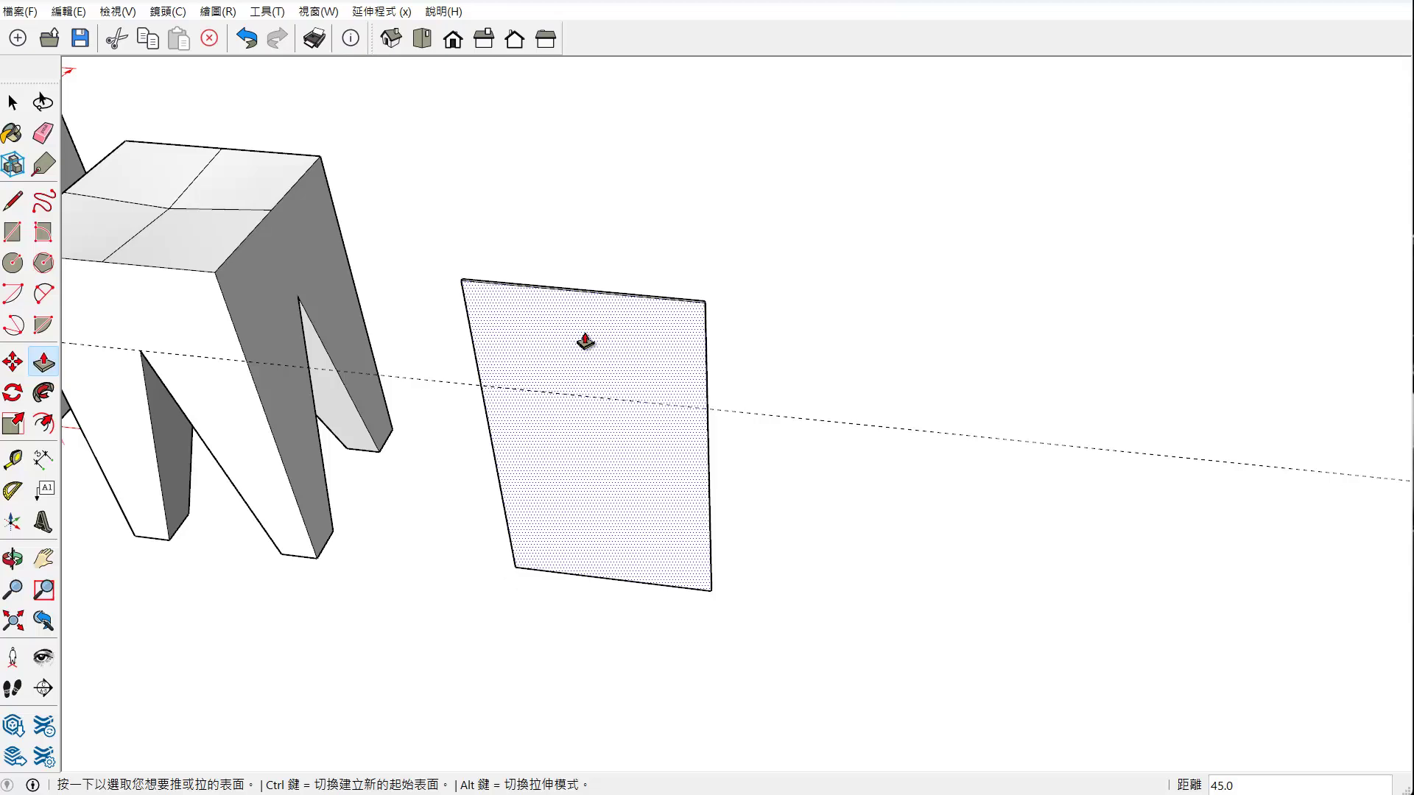
Orbit to view the standing panel beside the stool top
middle_drag(585, 341, 593, 460)
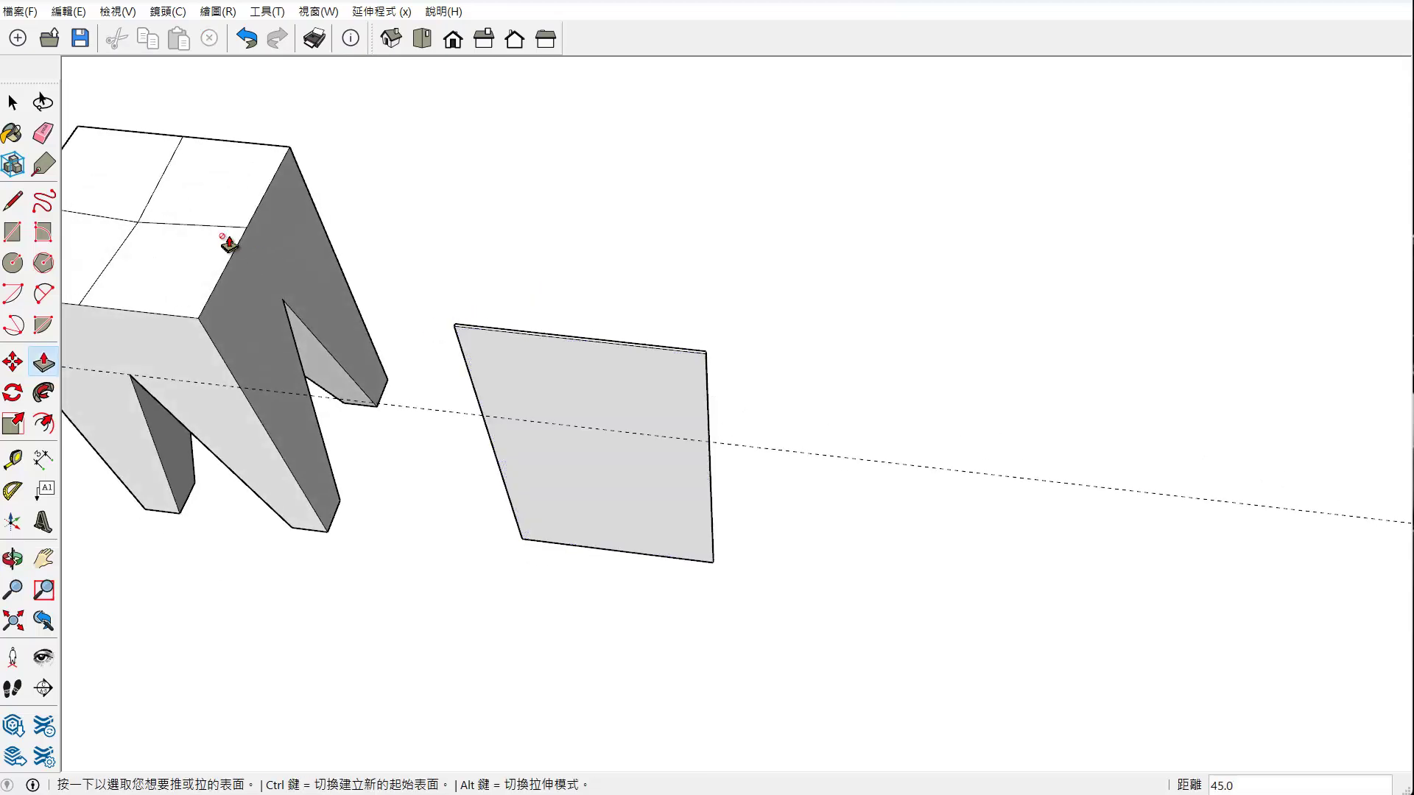
scroll(259, 237, up, 2)
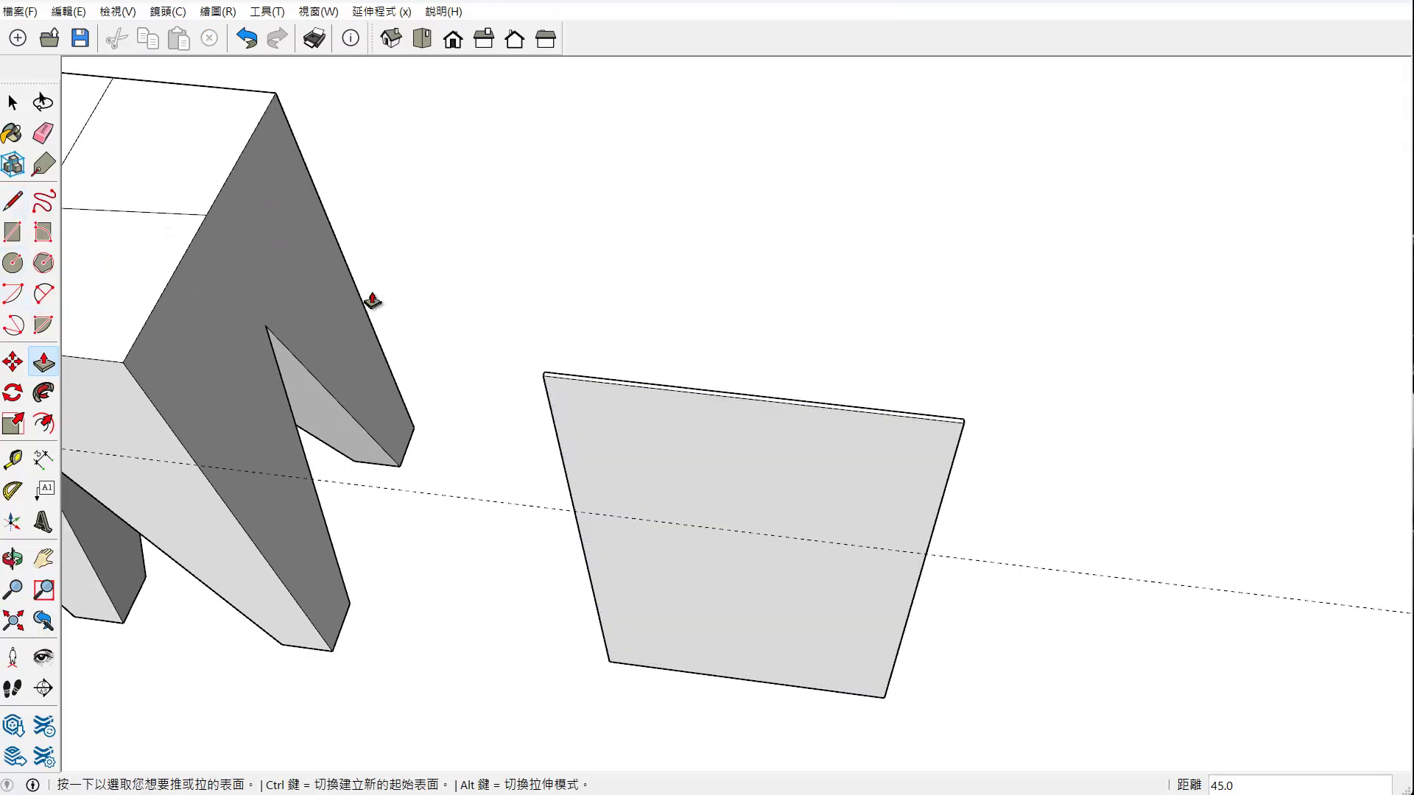
middle_drag(435, 326, 329, 190)
middle_drag(814, 391, 845, 434)
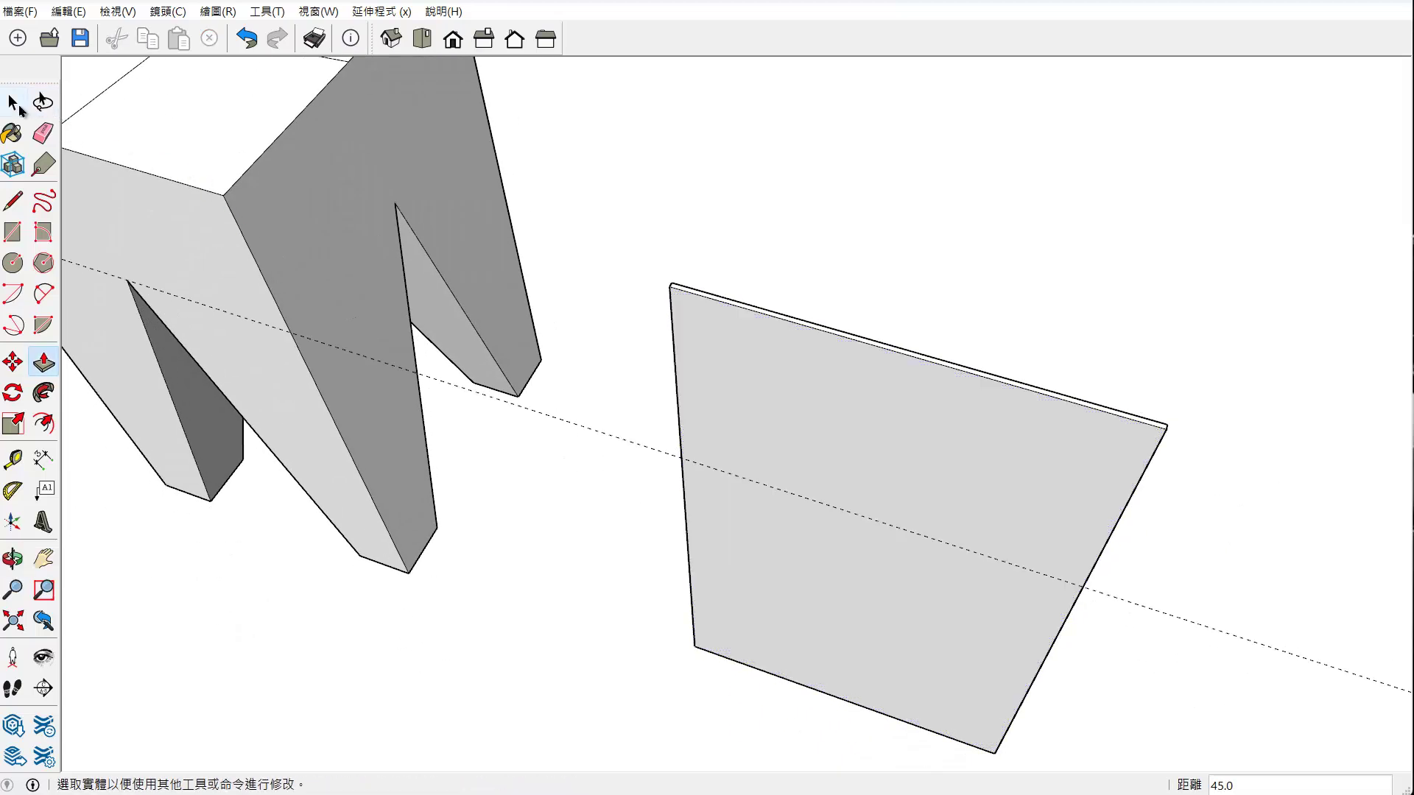
Select the panel face with its edges and make it a group (建立群組)
click(13, 102)
double_click(814, 407)
right_click(812, 405)
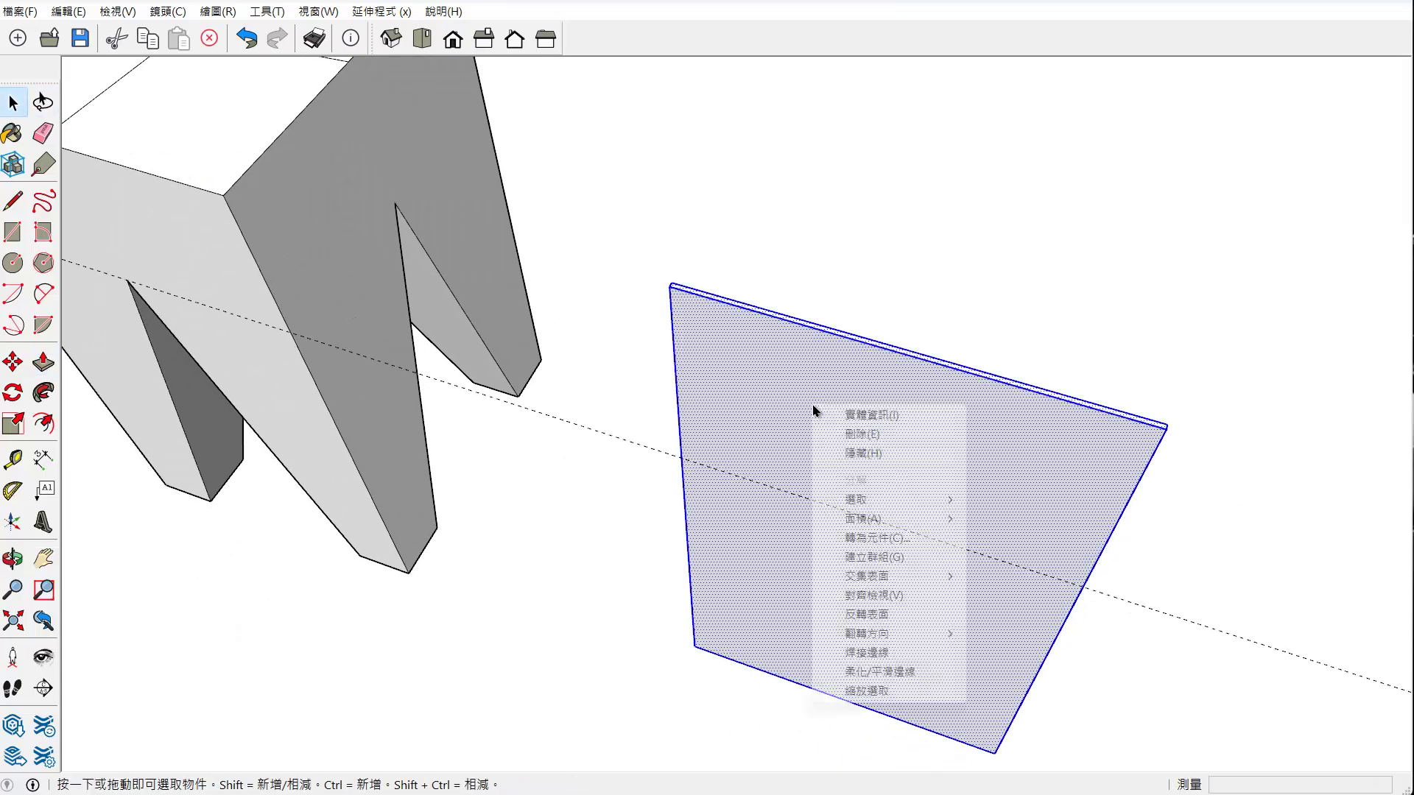
click(893, 557)
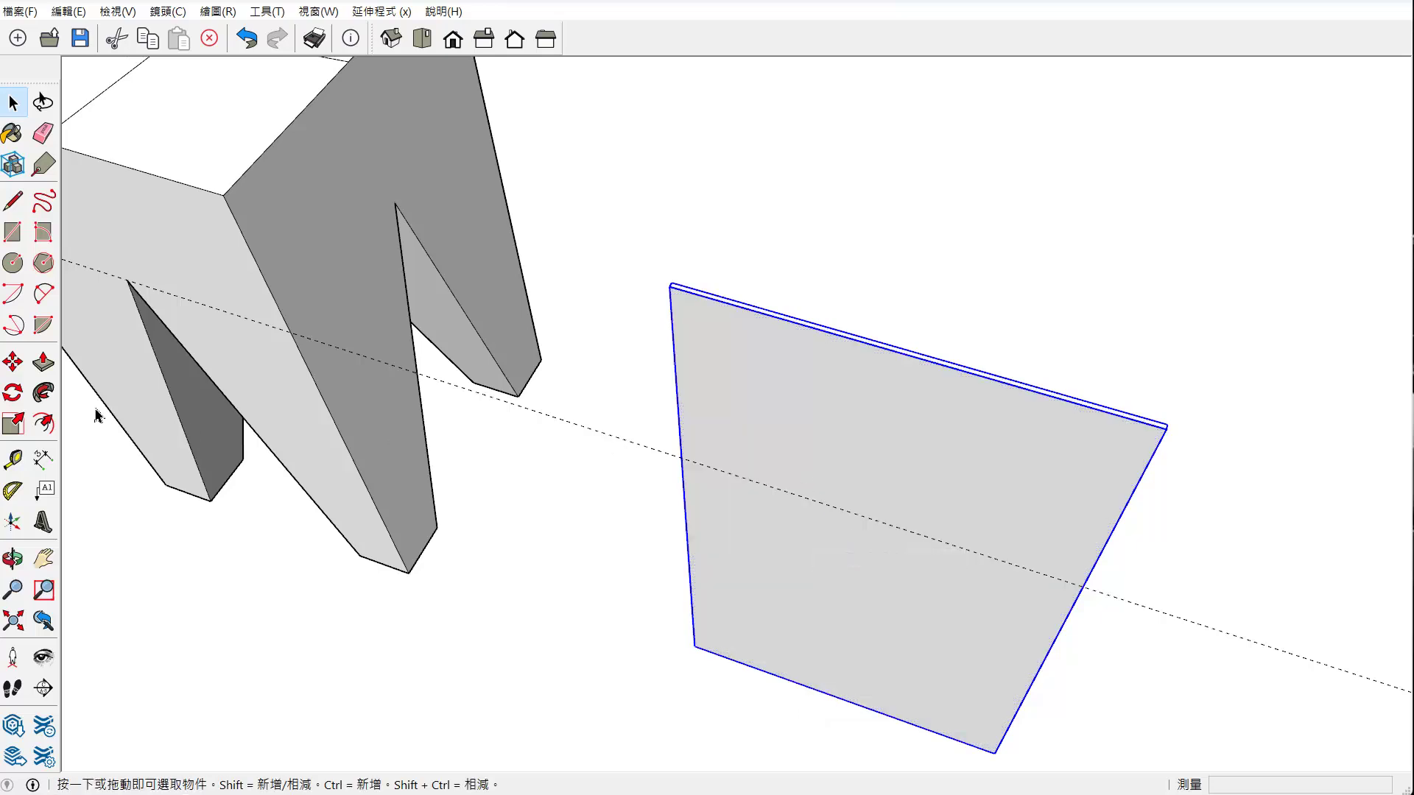
click(13, 362)
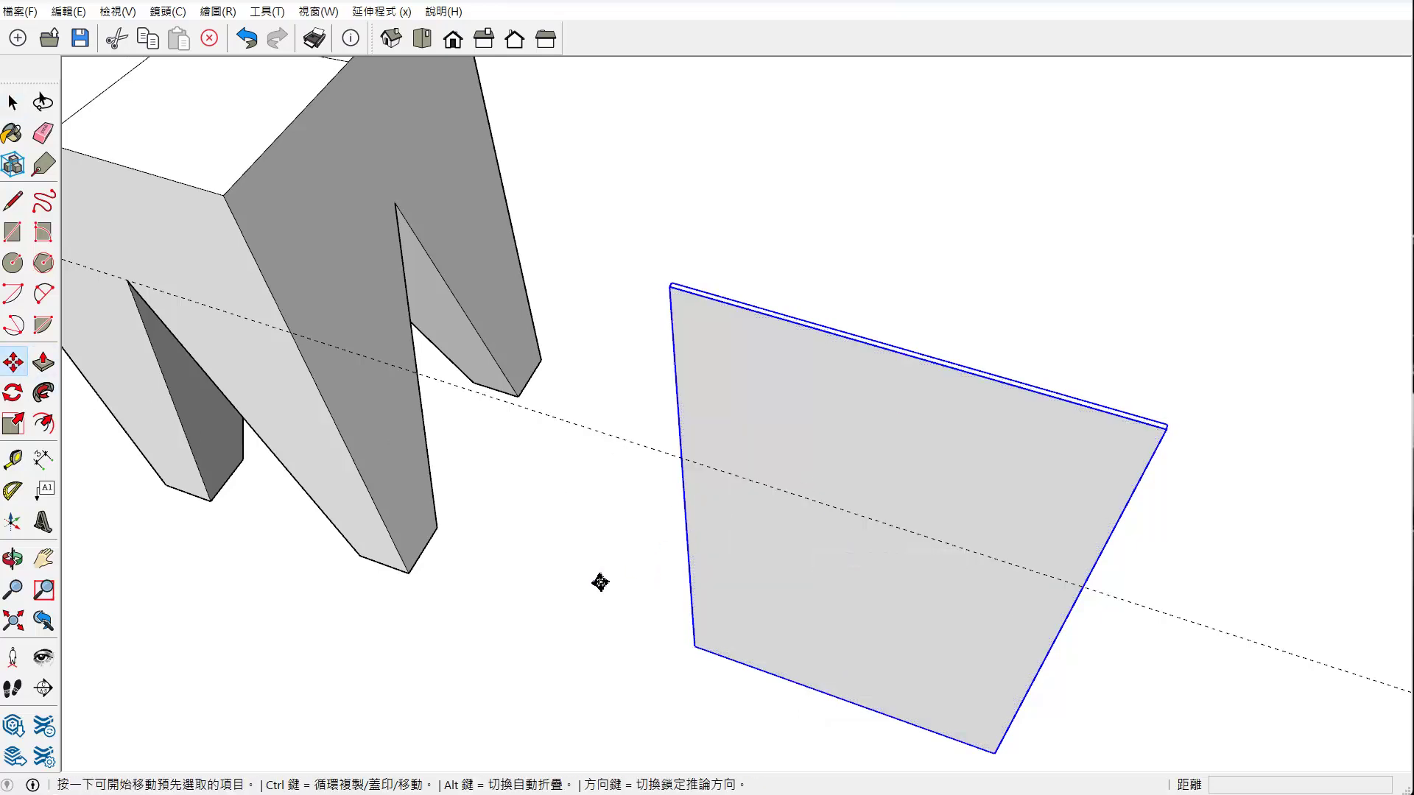
Copy the panel and place the copy above the original
click(600, 583)
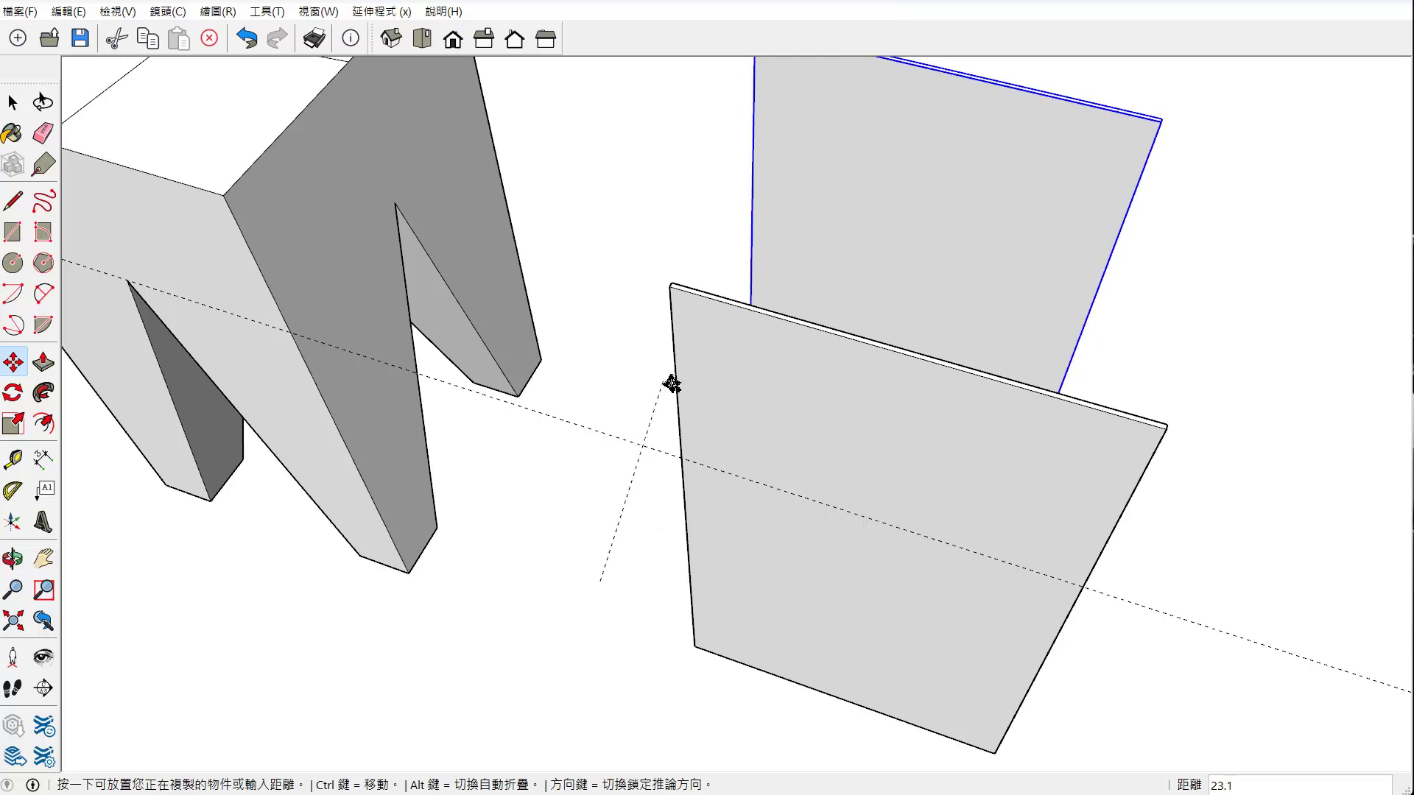
scroll(671, 383, down, 2)
scroll(674, 390, down, 2)
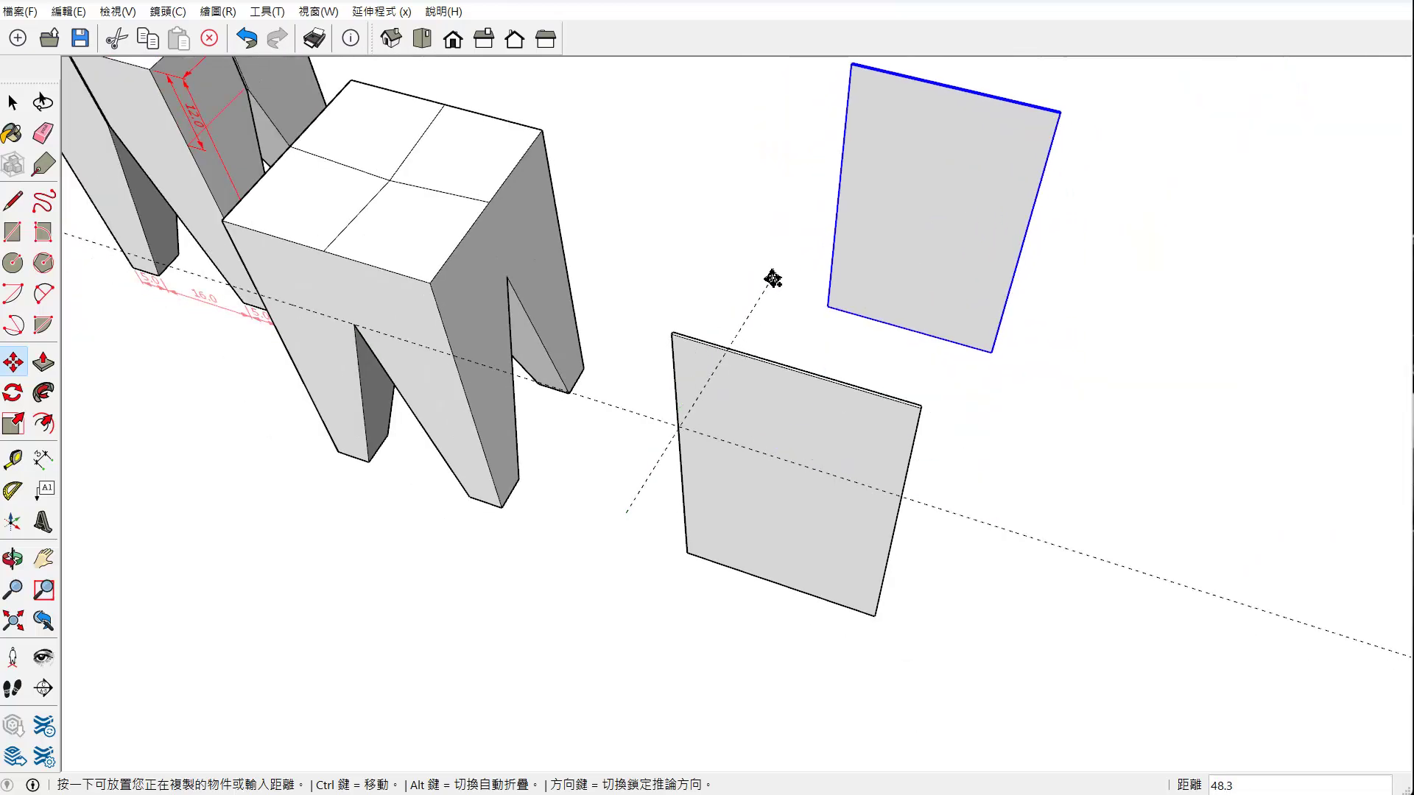
click(740, 274)
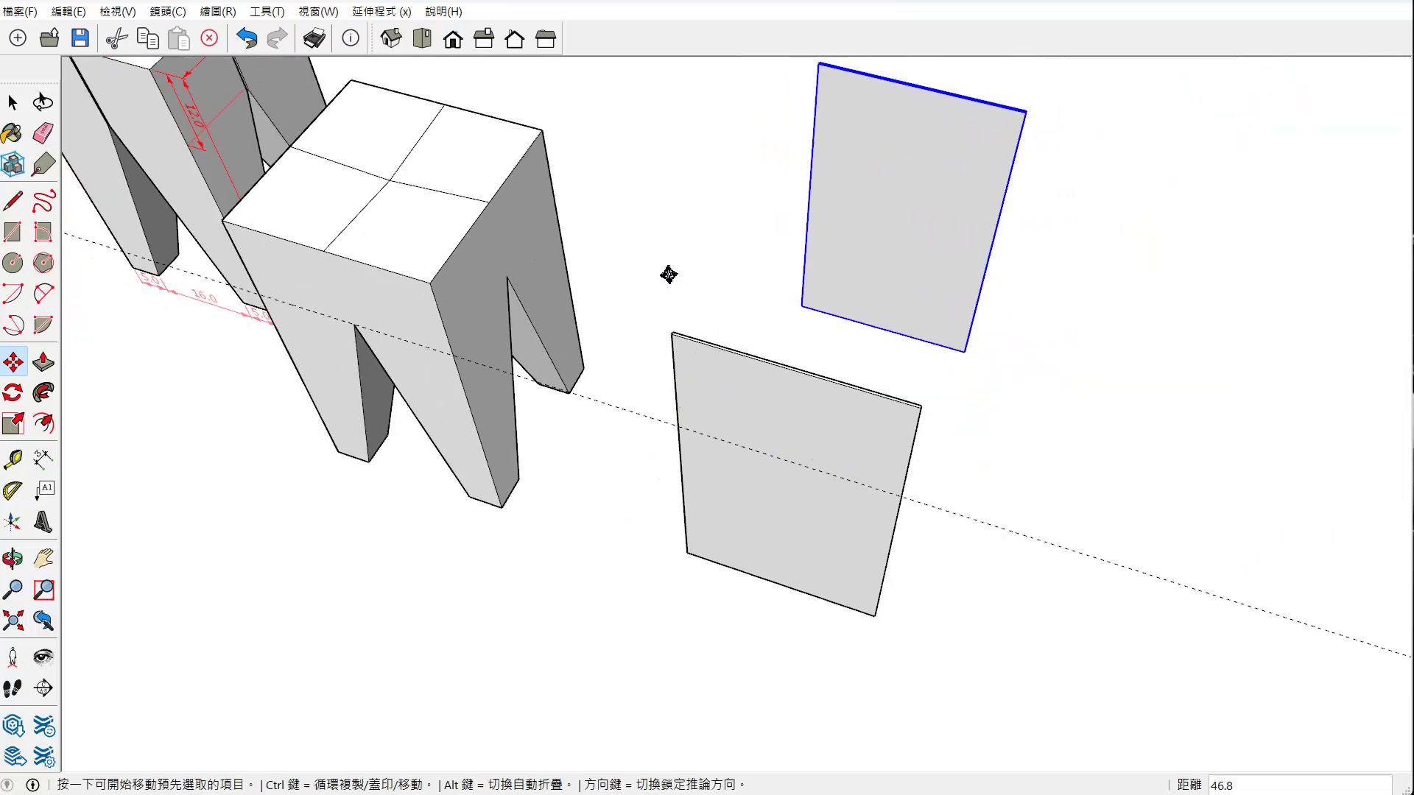
Rotate the copied panel 90 degrees so it stands upright
click(13, 392)
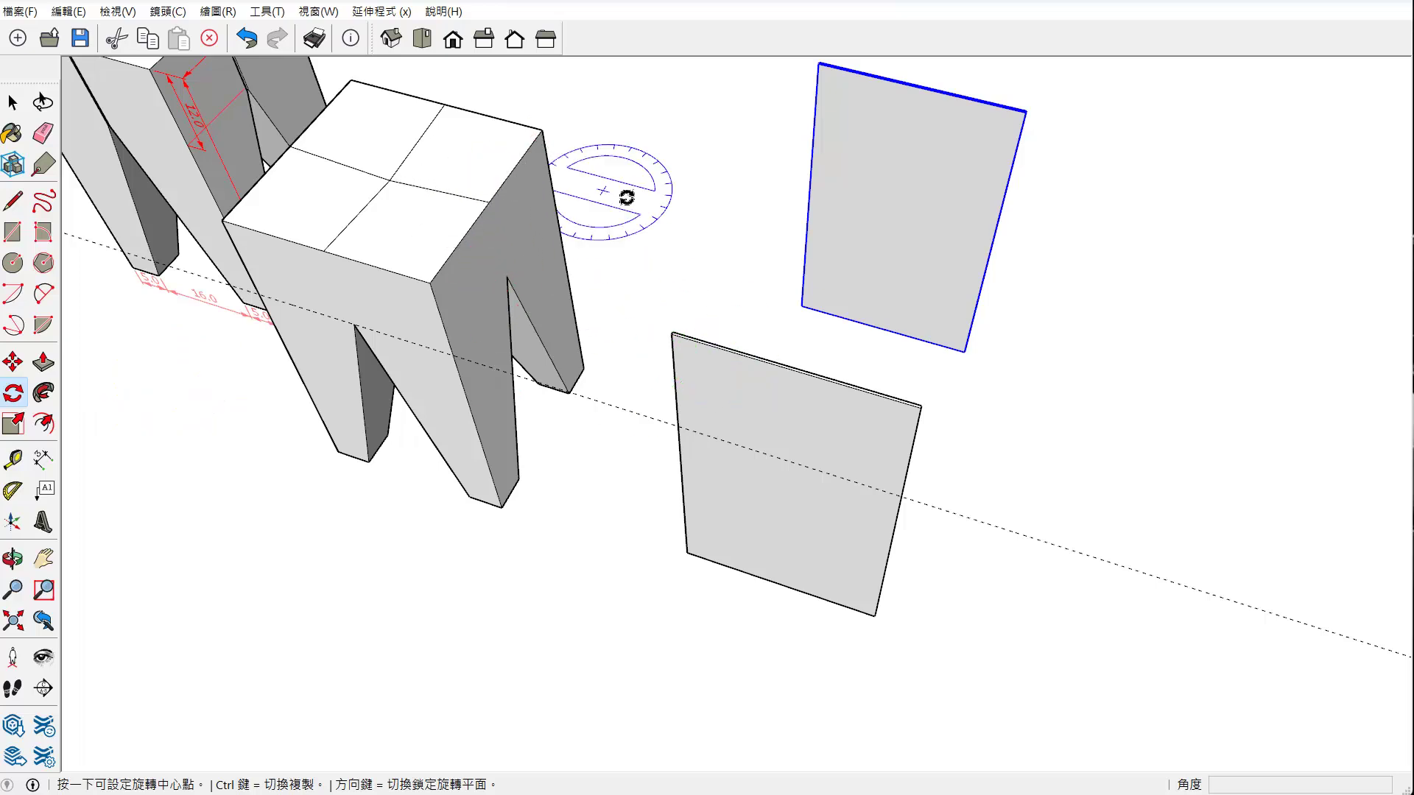
click(739, 289)
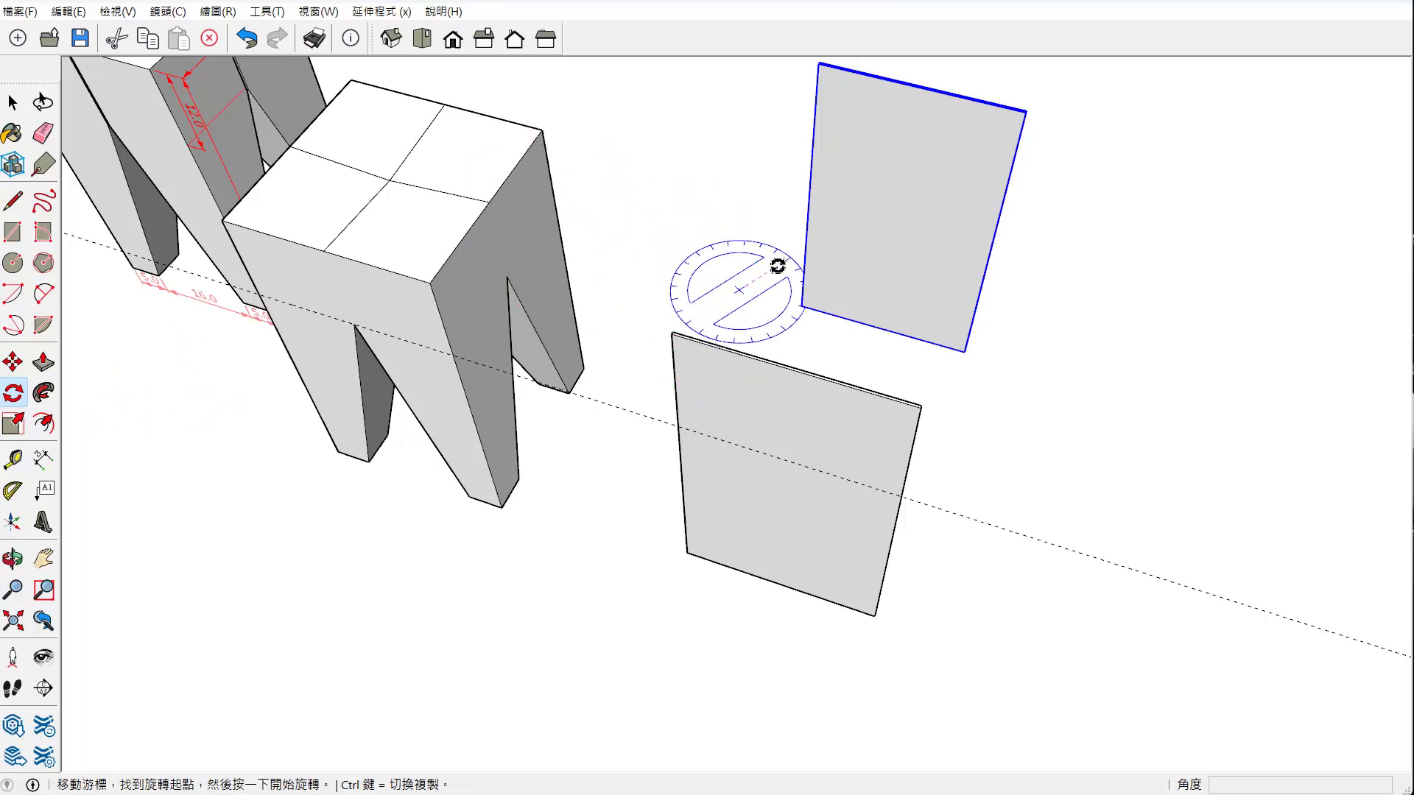
click(797, 314)
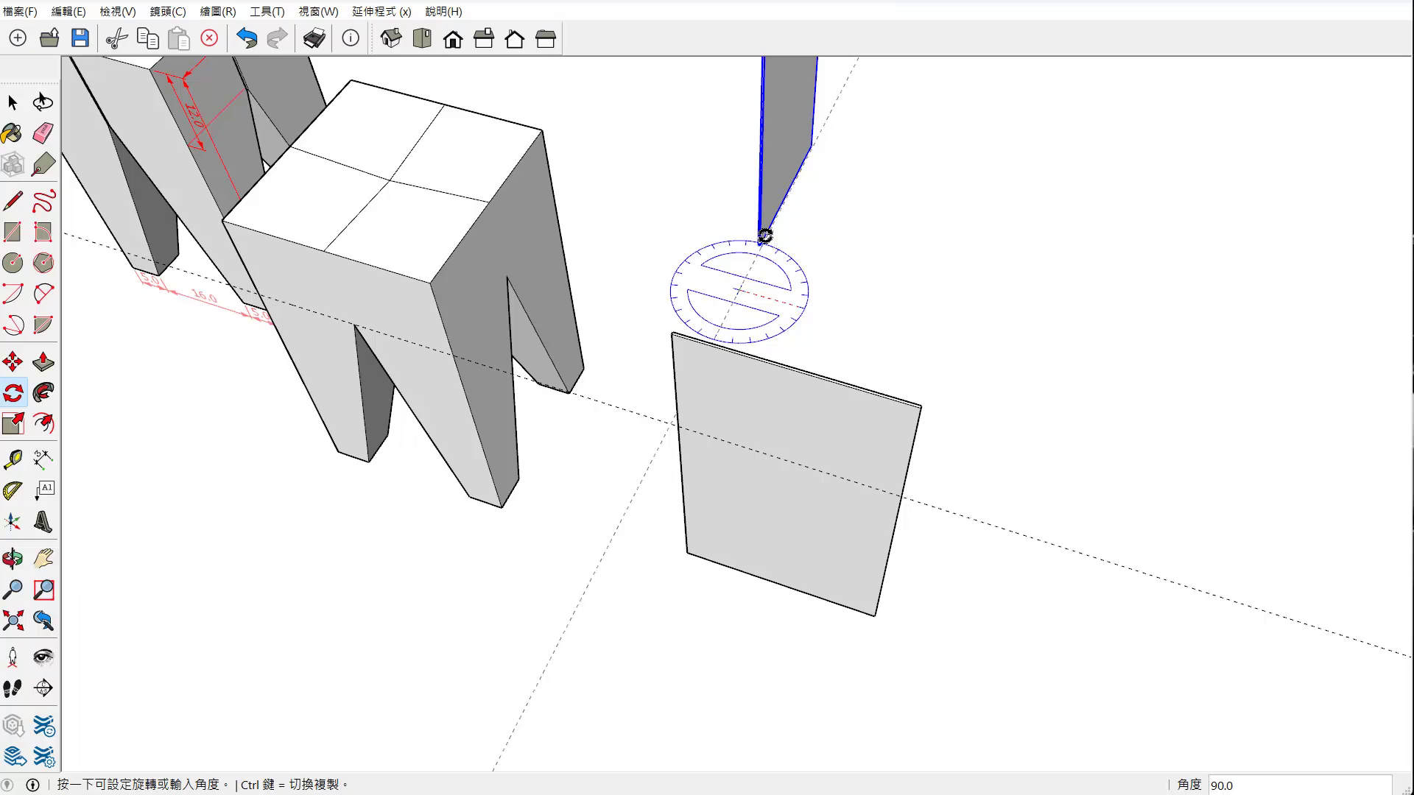
click(765, 236)
middle_drag(765, 236, 284, 251)
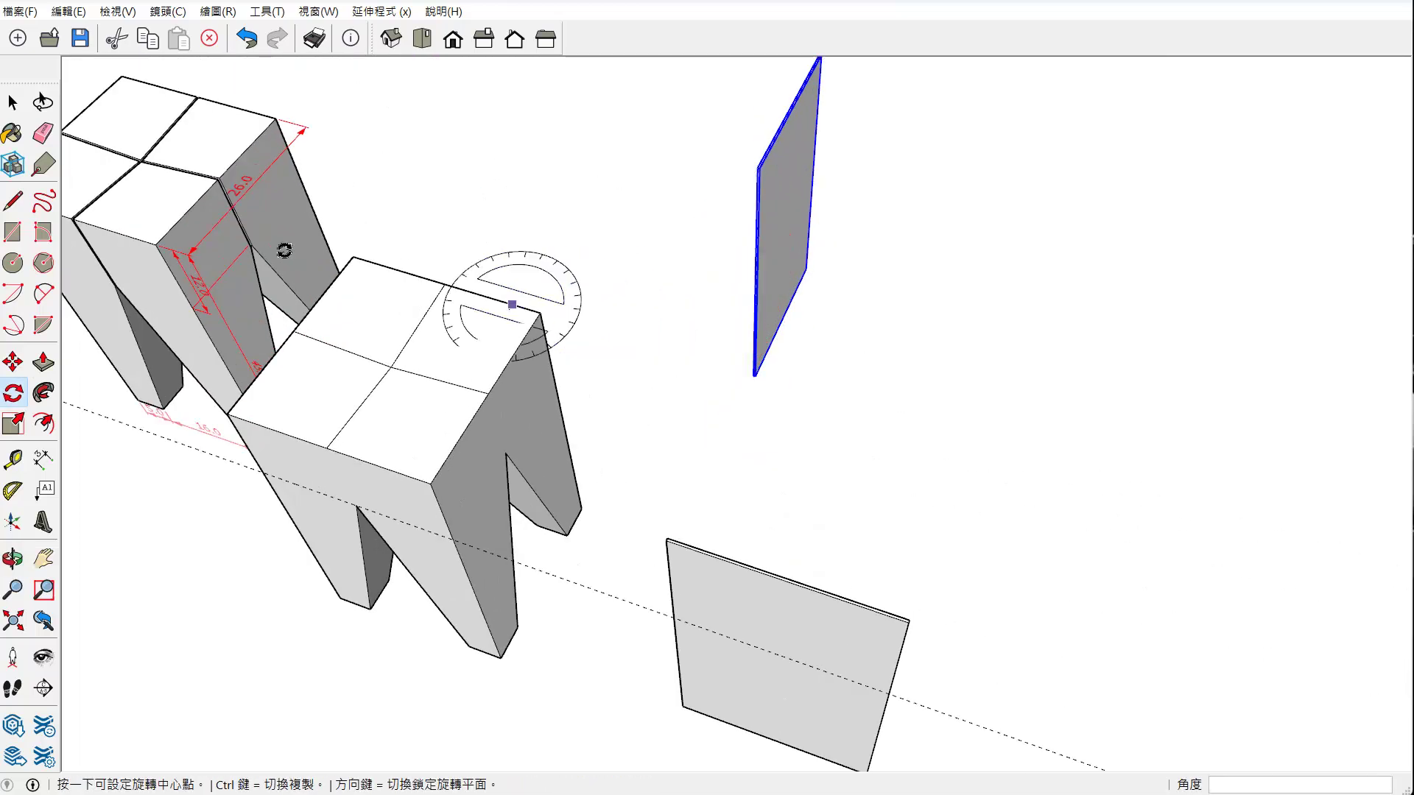
Select the lower thin slab
key(space)
scroll(706, 600, up, 3)
scroll(692, 552, up, 3)
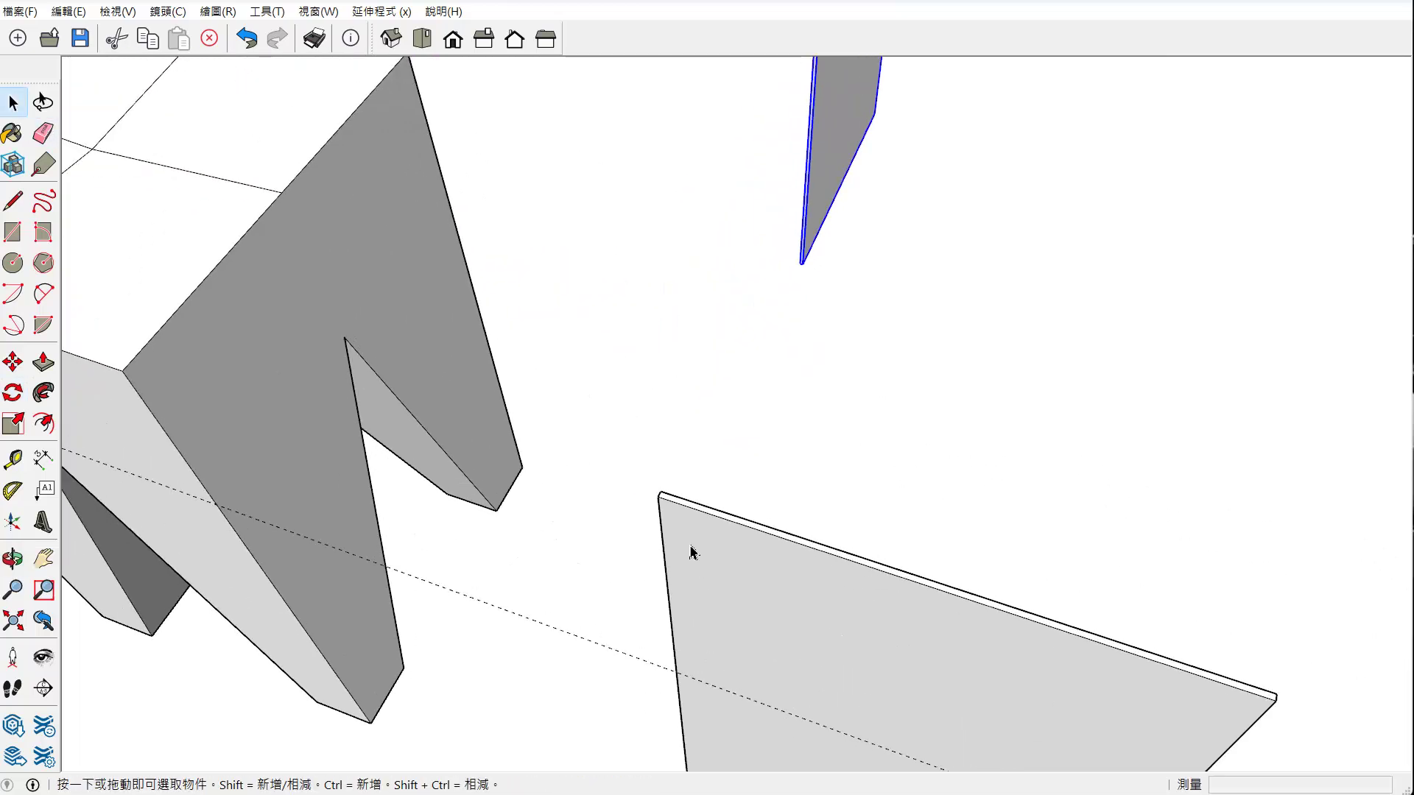
scroll(684, 530, up, 2)
click(671, 493)
scroll(659, 483, up, 2)
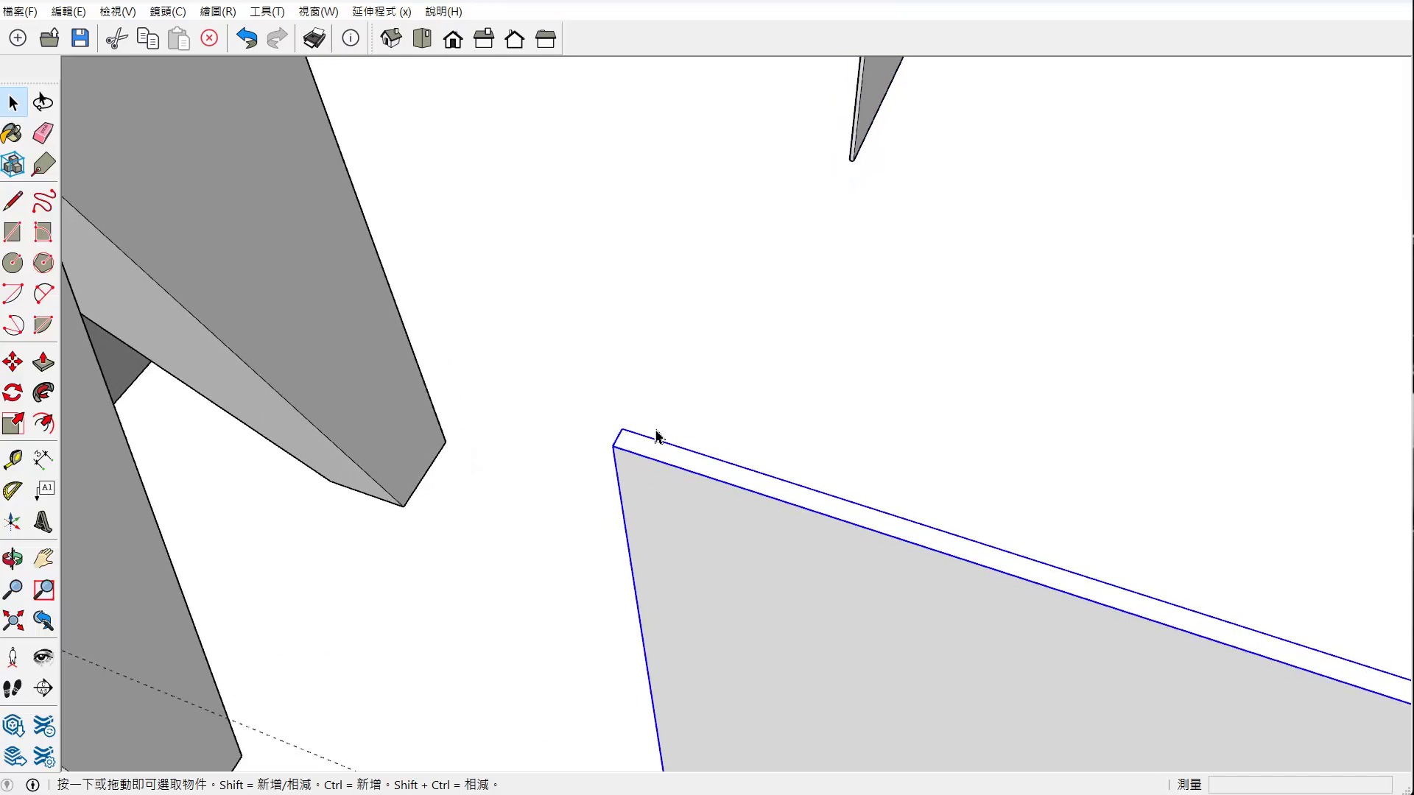
Move the slab by its corner onto the peaked stool's top edge endpoint
key(m)
scroll(571, 430, up, 1)
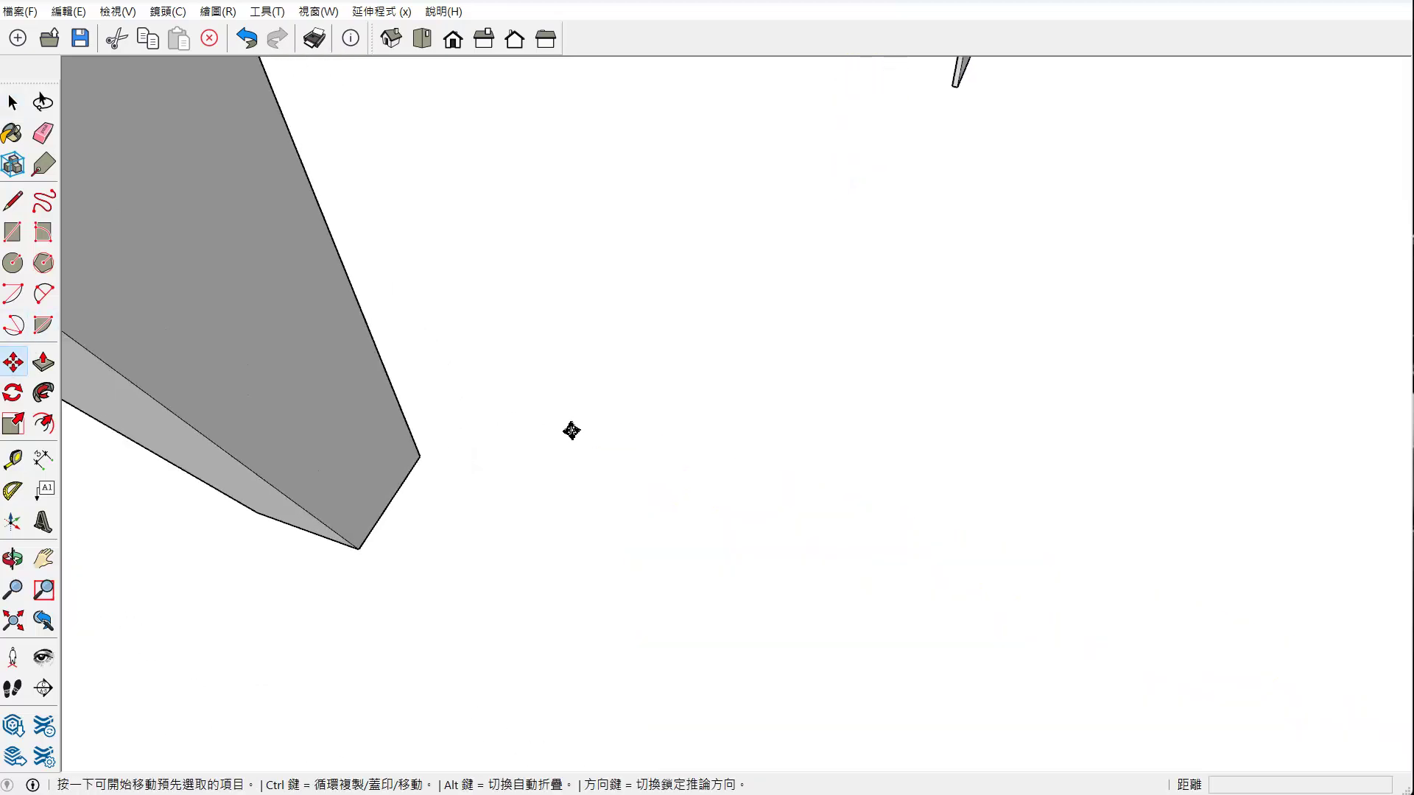
scroll(571, 431, down, 1)
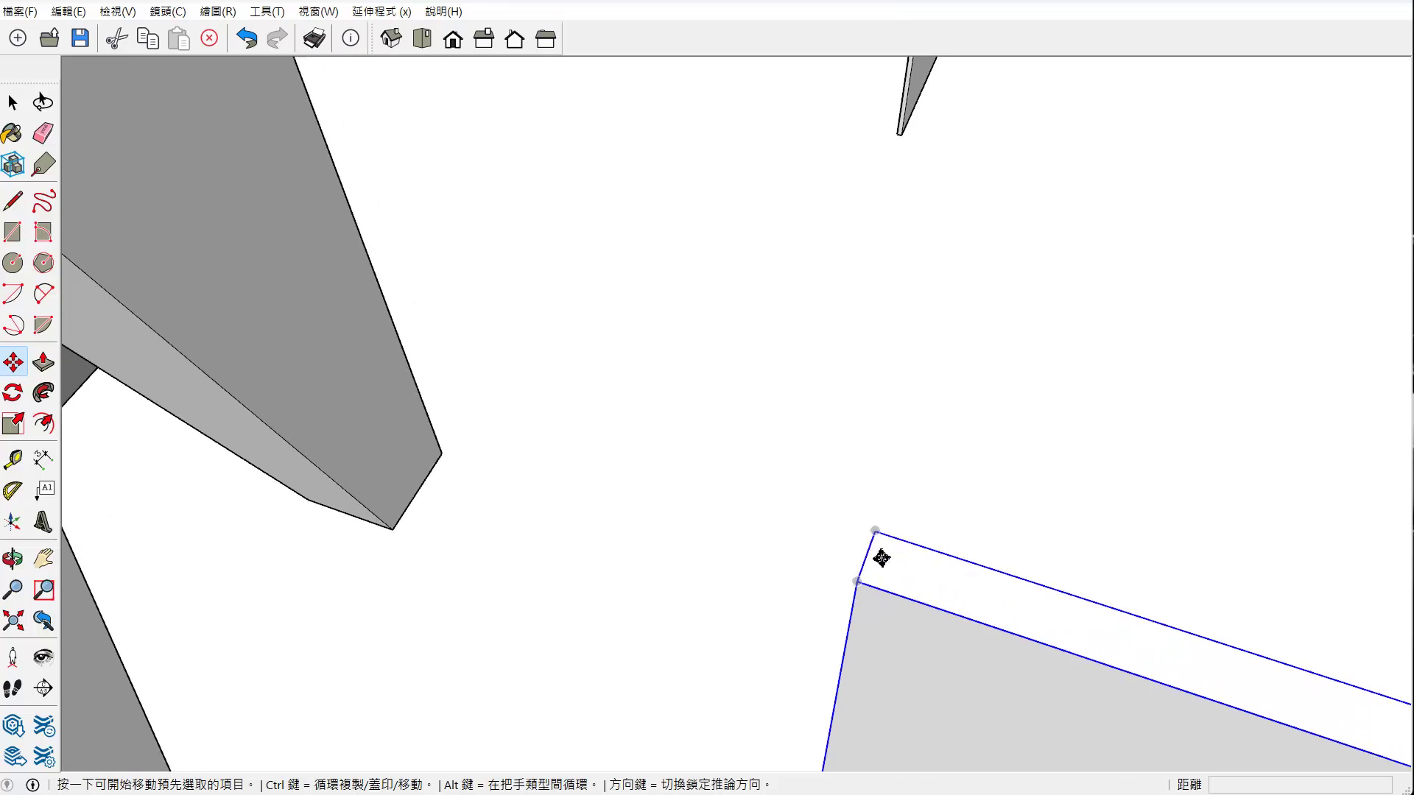
scroll(881, 558, up, 1)
click(861, 559)
scroll(837, 542, down, 1)
scroll(815, 522, down, 2)
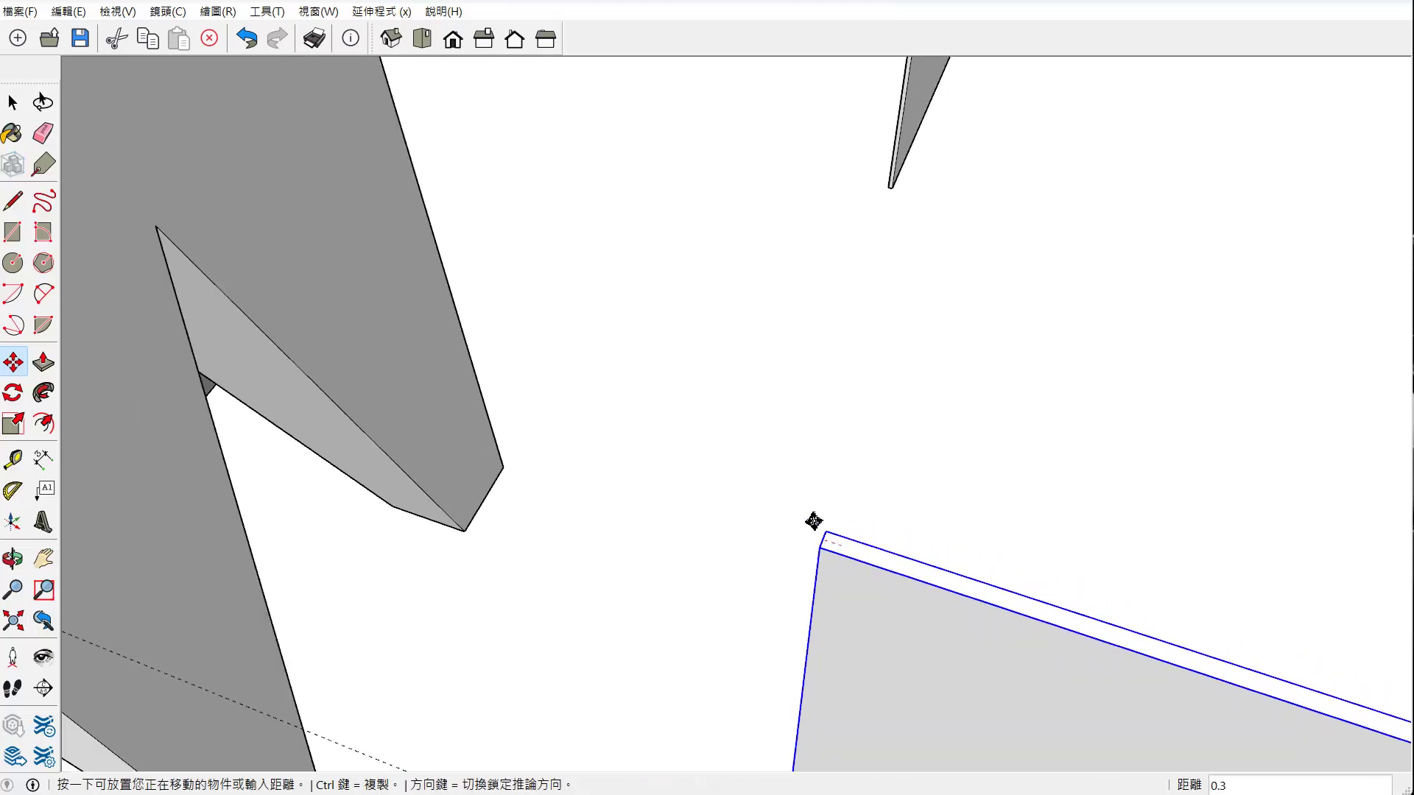
scroll(584, 354, down, 3)
scroll(402, 224, down, 2)
scroll(412, 265, down, 2)
scroll(372, 296, up, 3)
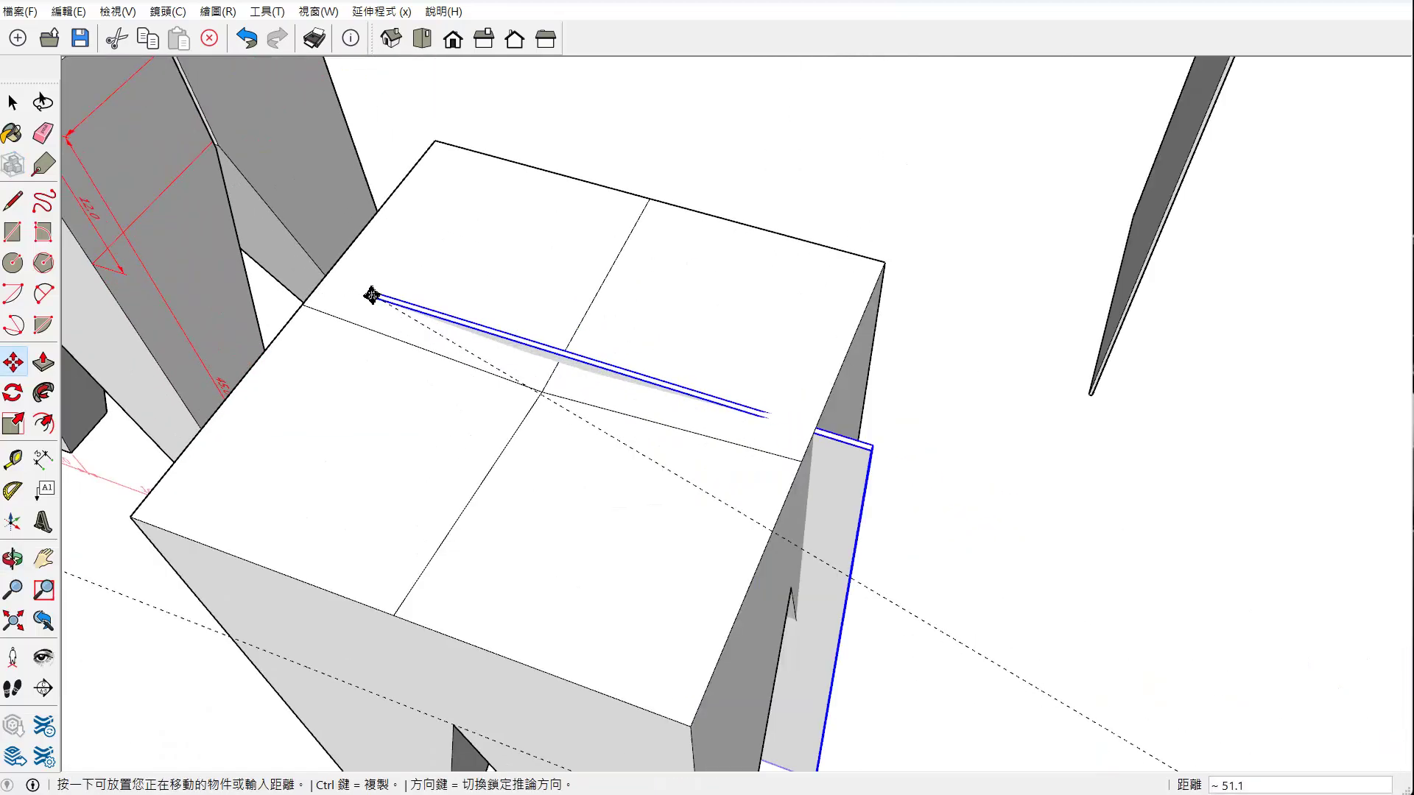
scroll(316, 309, up, 3)
click(265, 311)
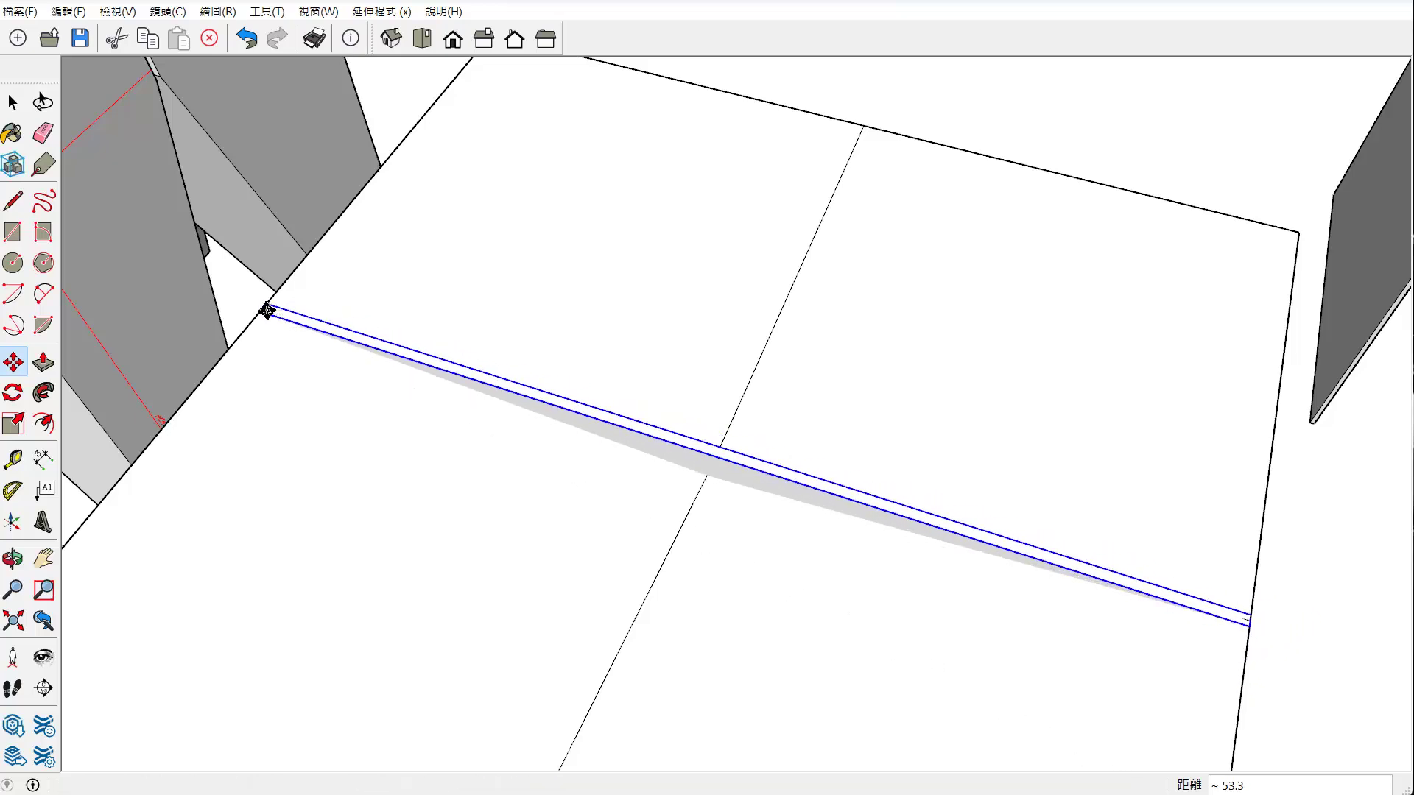
scroll(747, 369, down, 3)
scroll(1177, 243, up, 5)
mouse_move(1194, 262)
middle_down()
mouse_move(1121, 274)
mouse_move(994, 243)
mouse_move(868, 316)
mouse_move(438, 156)
middle_up()
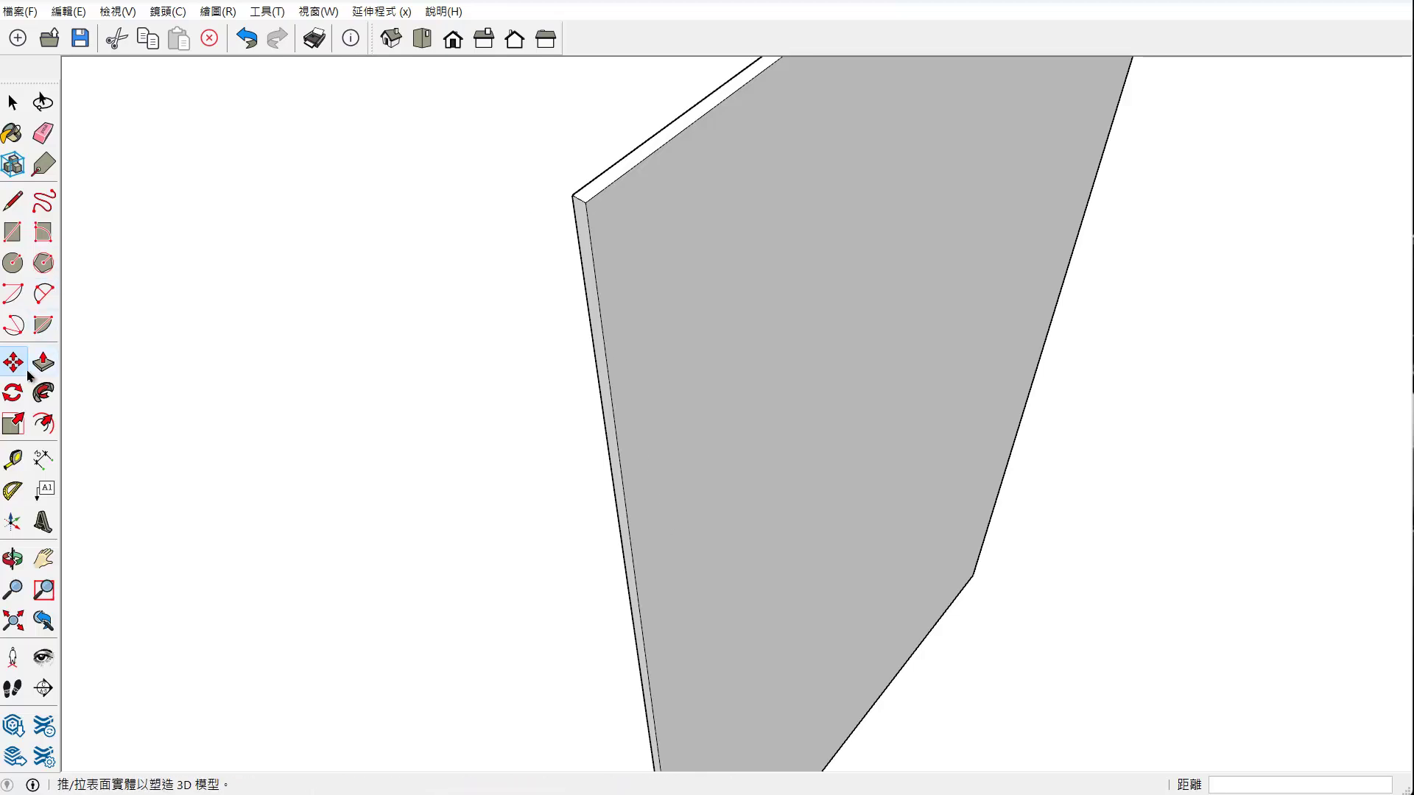
Select the second thin slab and orbit to see its top edge
scroll(499, 255, up, 2)
click(15, 106)
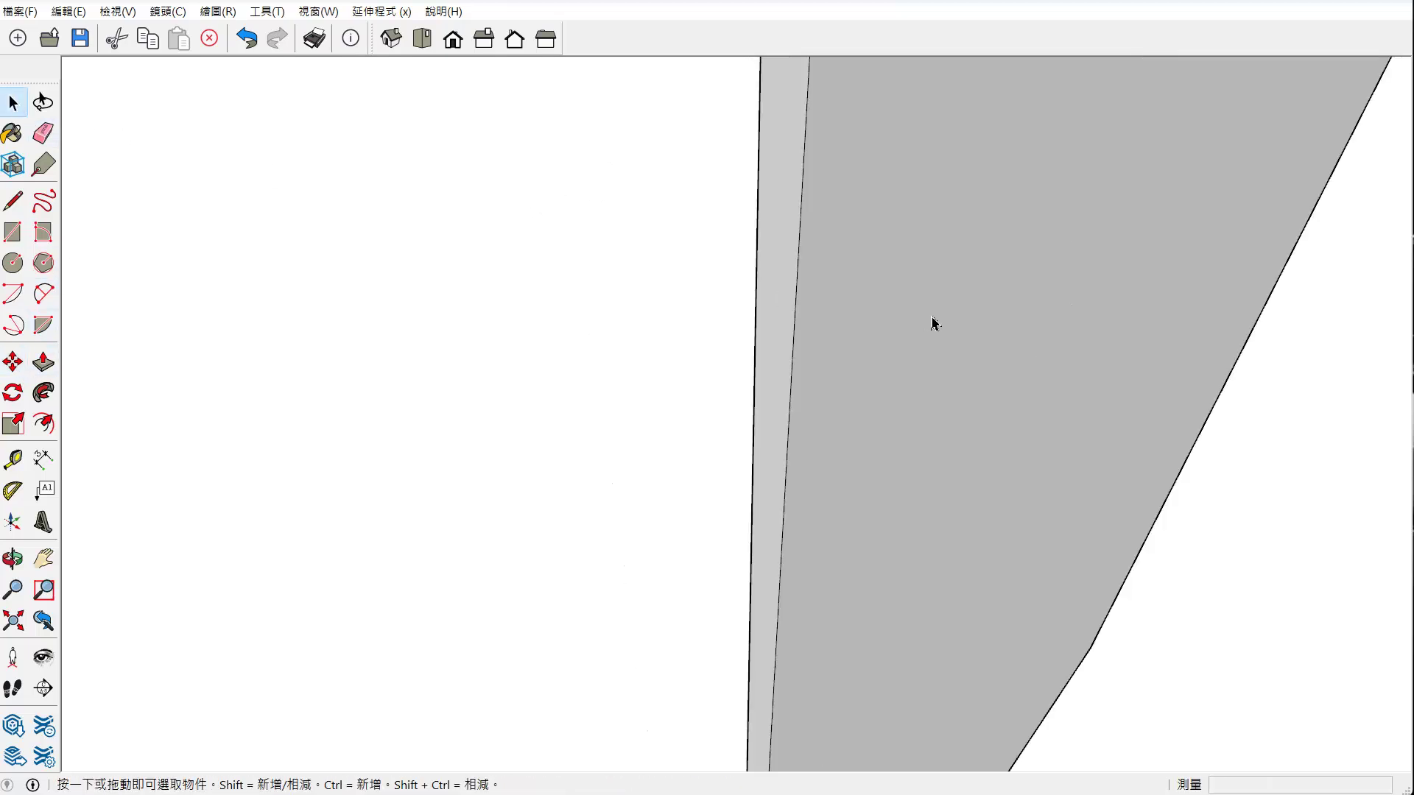
click(934, 319)
mouse_move(933, 319)
middle_down()
mouse_move(861, 303)
mouse_move(155, 300)
middle_up()
Move the slab by its corner to the top's other midpoint, crossing the first slab
click(15, 360)
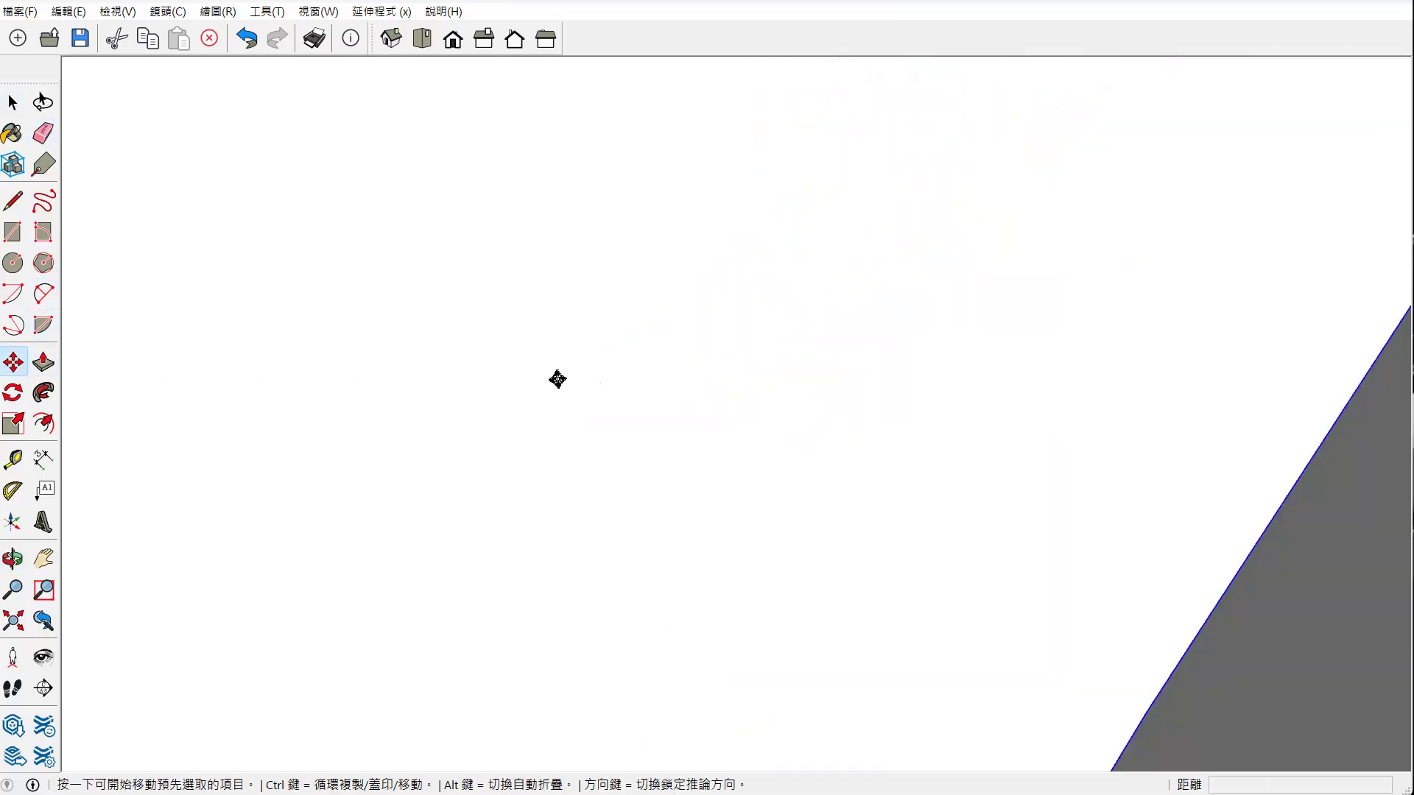
mouse_move(556, 379)
middle_down()
mouse_move(877, 480)
mouse_move(1004, 480)
mouse_move(991, 492)
middle_up()
click(991, 492)
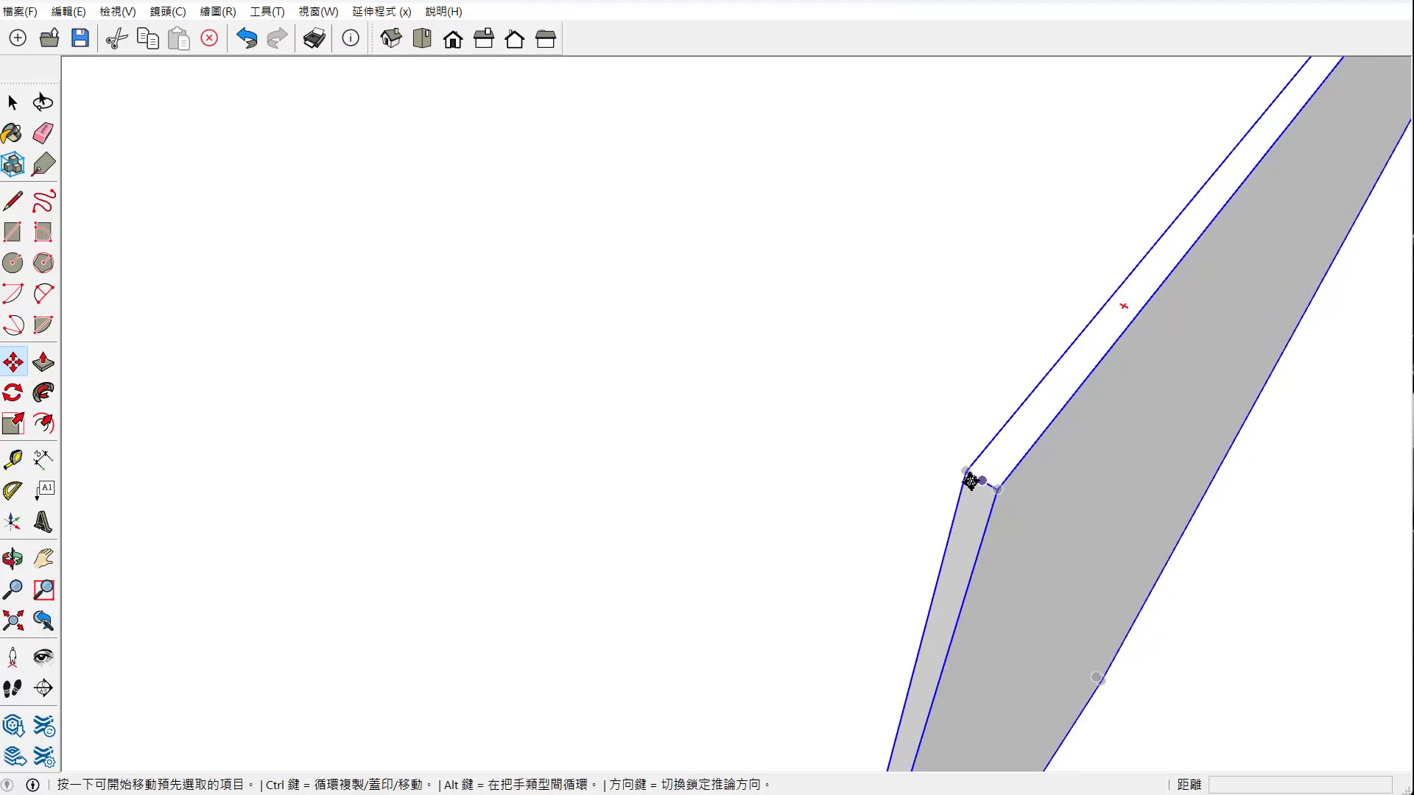
scroll(743, 436, down, 3)
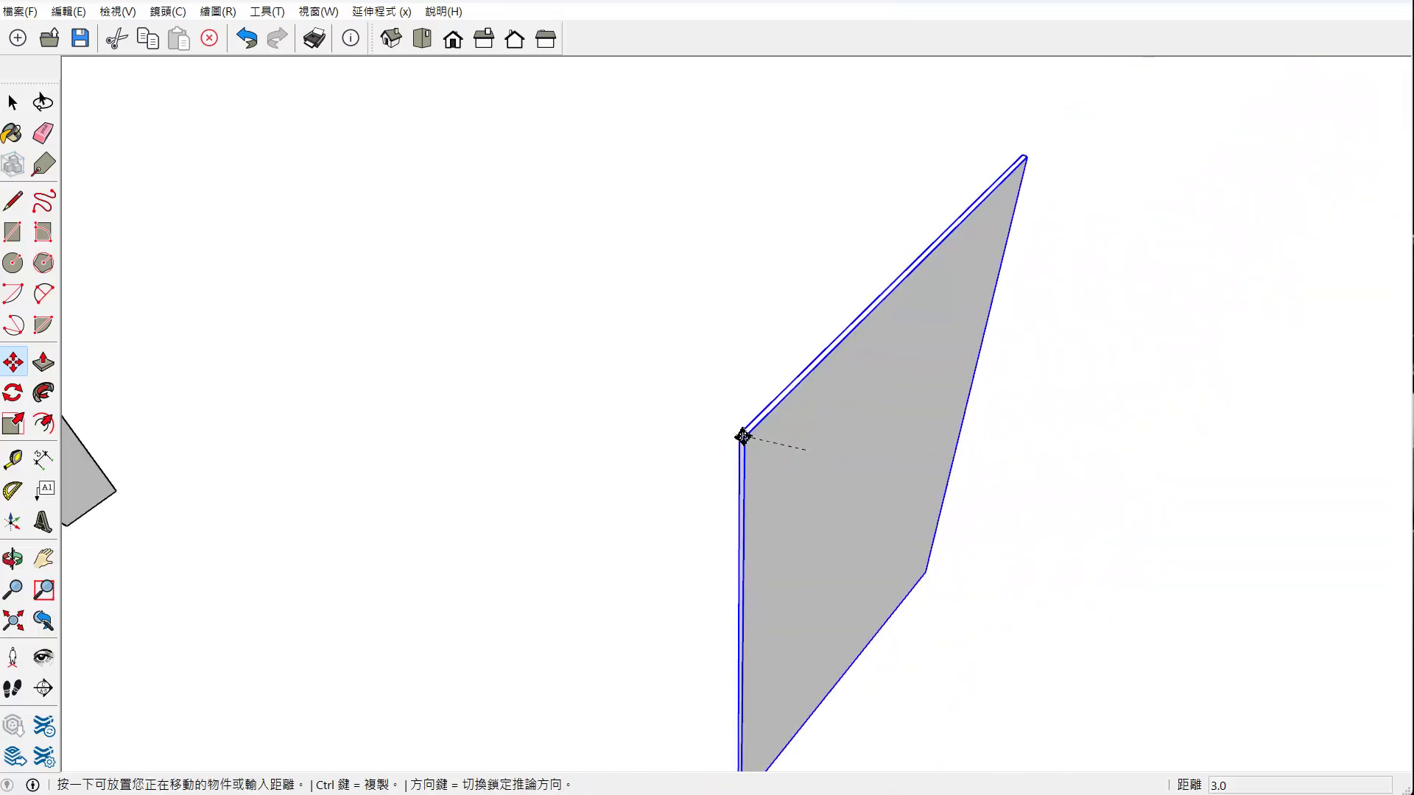
scroll(588, 490, down, 3)
middle_drag(587, 489, 668, 398)
scroll(284, 544, up, 2)
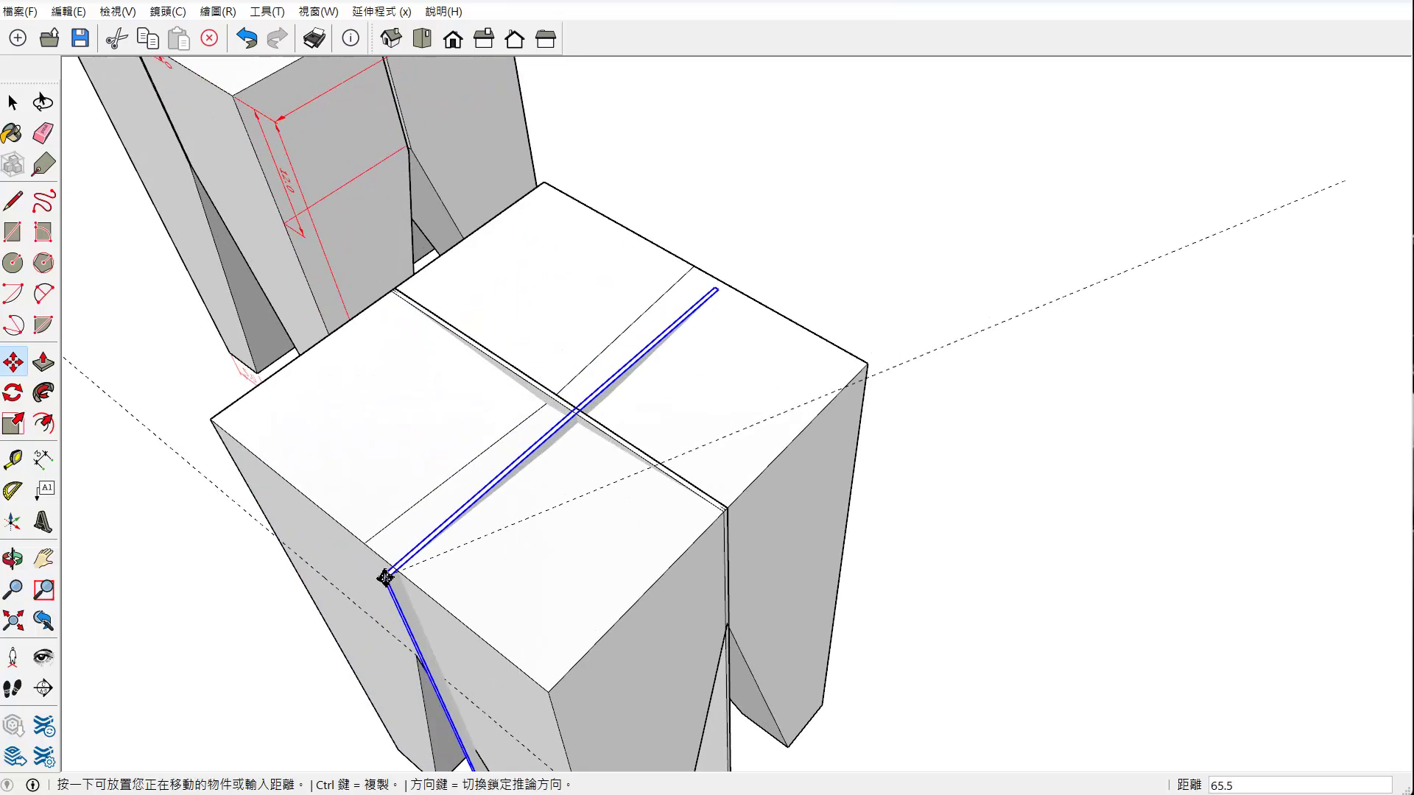
scroll(373, 554, up, 1)
scroll(365, 555, up, 2)
scroll(350, 528, up, 3)
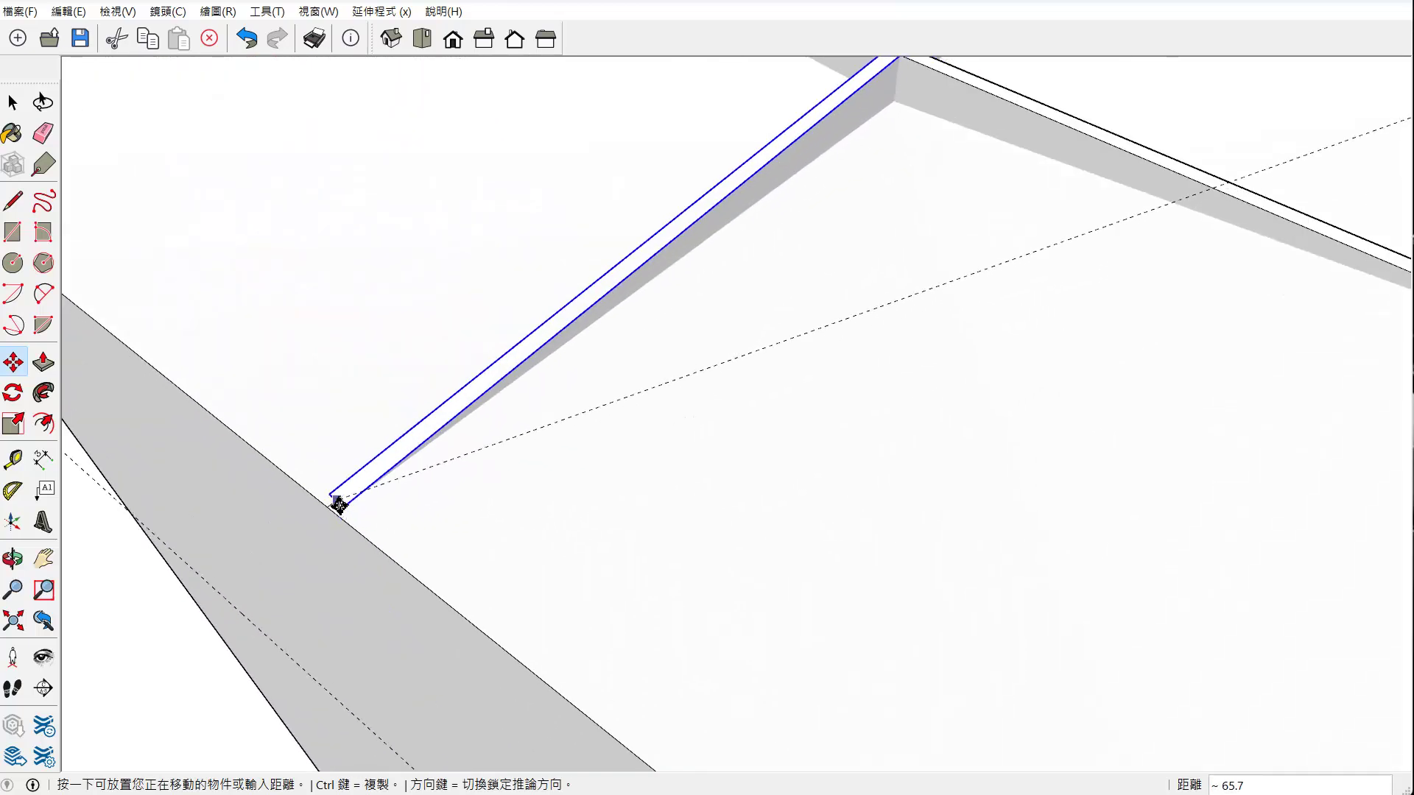
click(330, 506)
Trim the first crossing slab against the second where they overlap on the stool top
scroll(330, 506, down, 5)
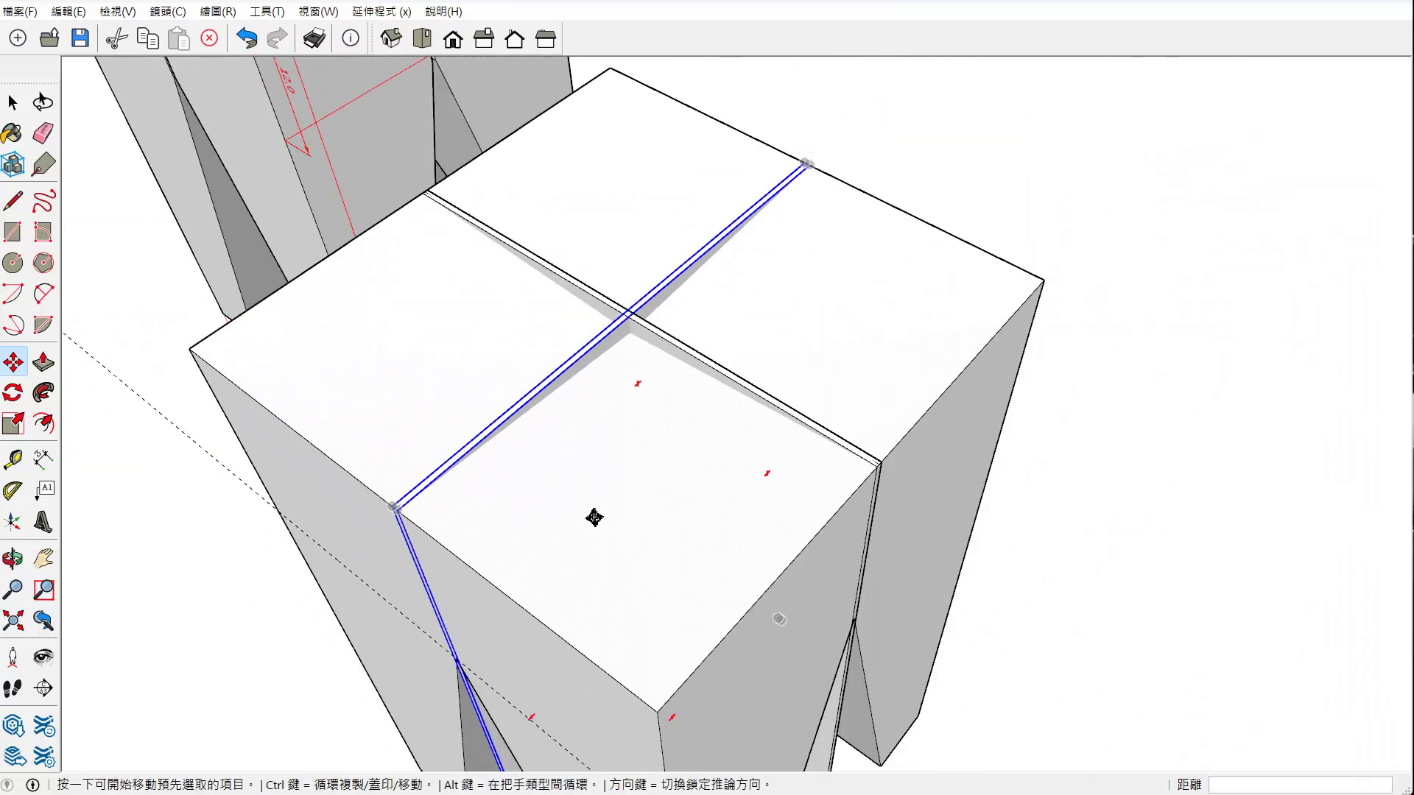
mouse_move(587, 511)
middle_down()
mouse_move(653, 444)
mouse_move(763, 413)
mouse_move(794, 480)
mouse_move(769, 456)
mouse_move(877, 489)
middle_up()
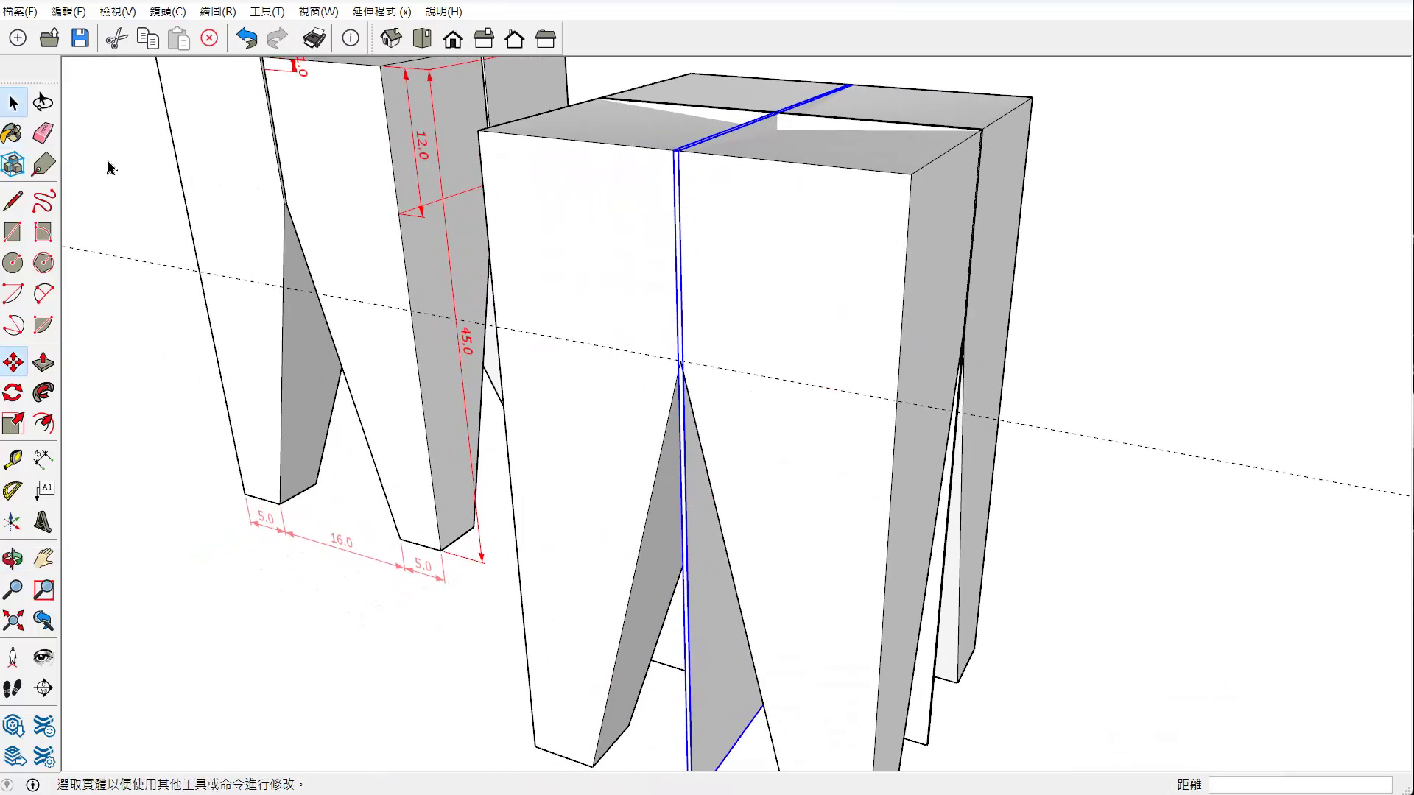
mouse_move(605, 420)
middle_down()
mouse_move(678, 441)
mouse_move(689, 387)
mouse_move(777, 401)
mouse_move(911, 358)
mouse_move(776, 350)
mouse_move(731, 324)
middle_up()
click(280, 13)
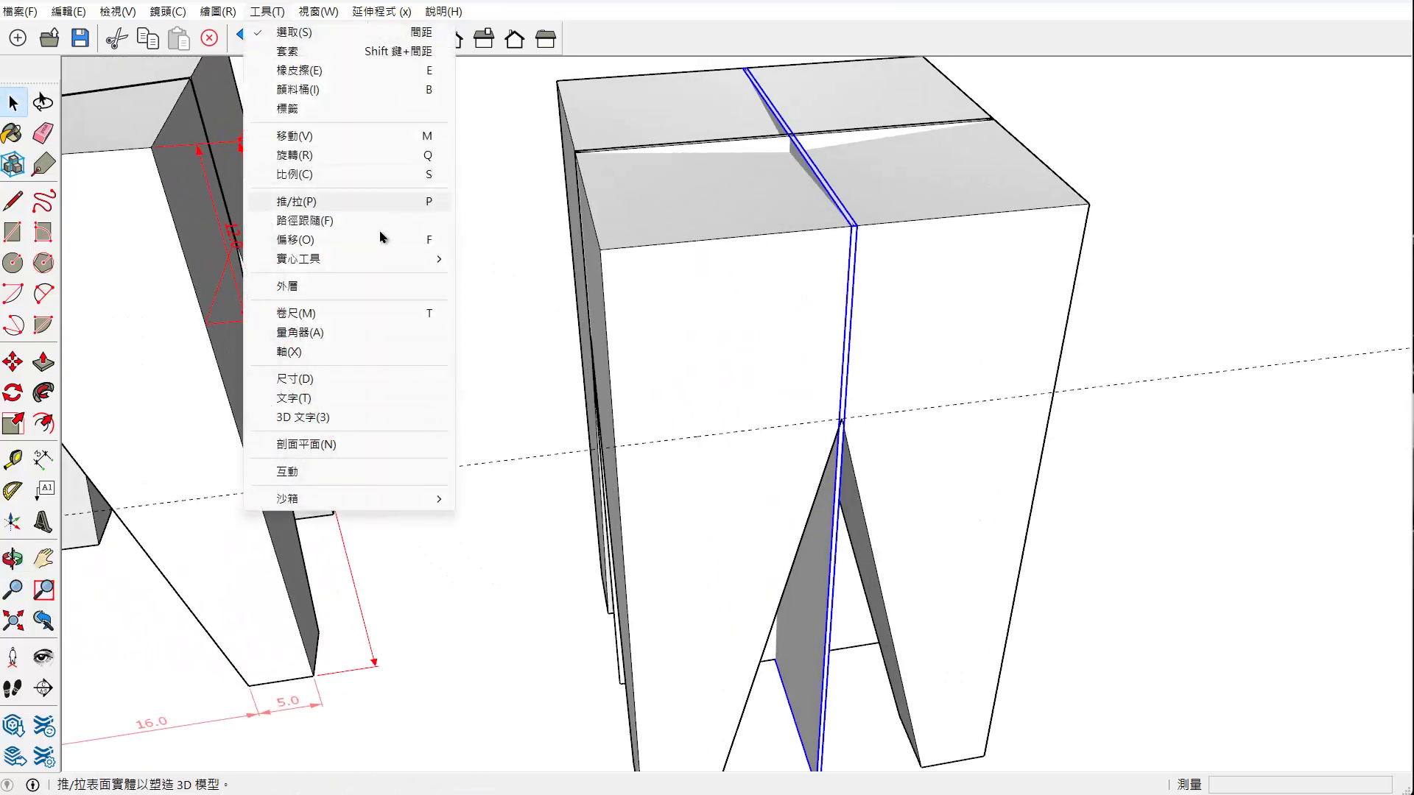
mouse_move(299, 259)
click(525, 321)
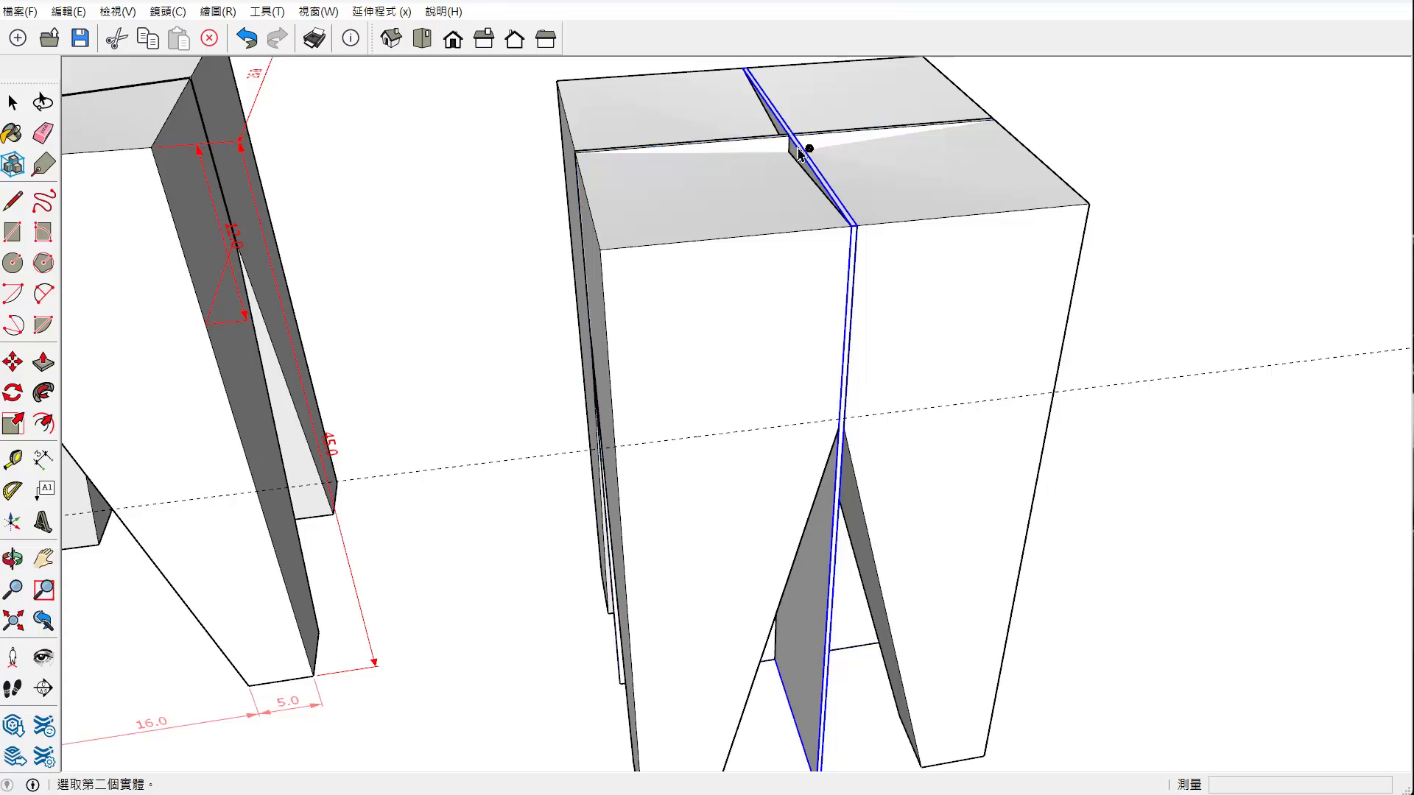
click(801, 154)
key(space)
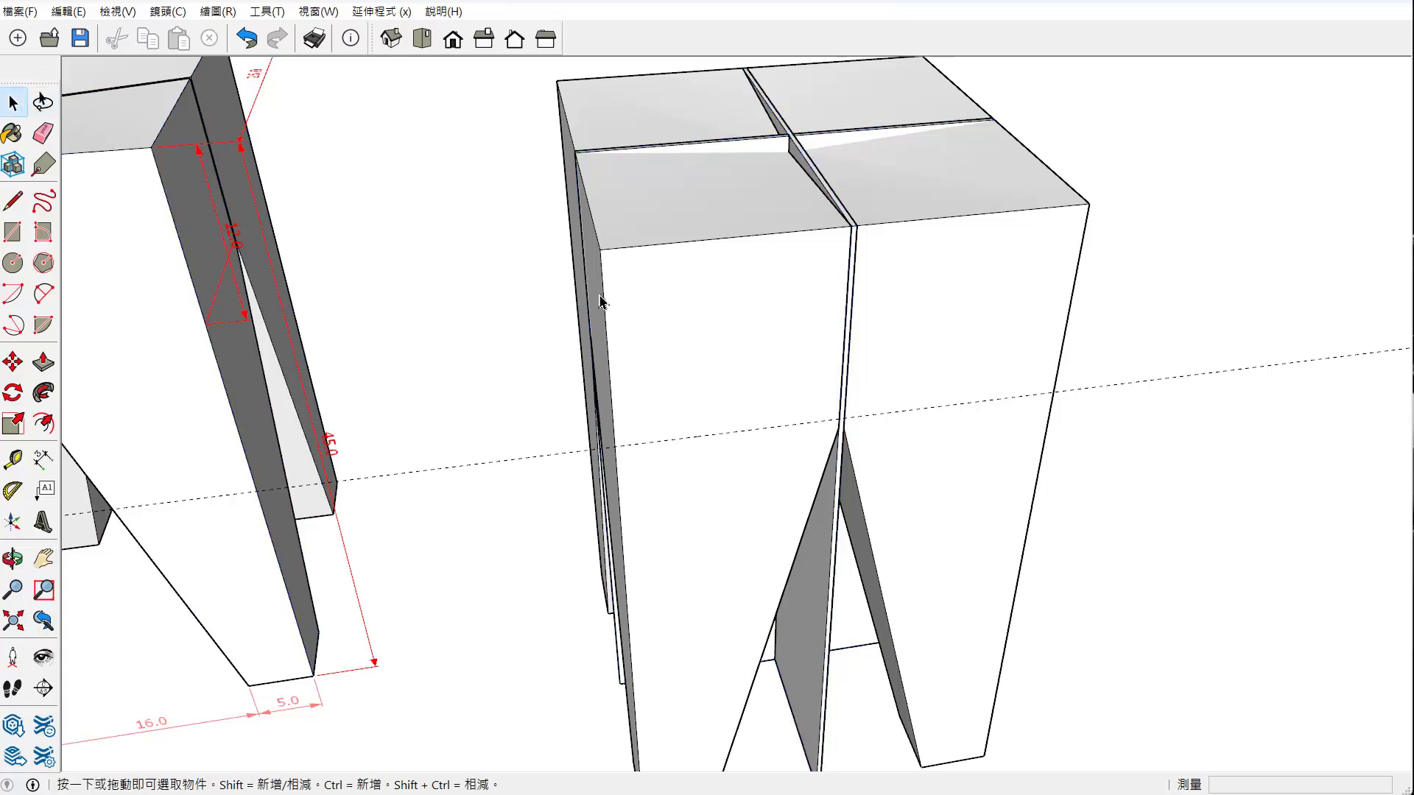
Union the two crossing slabs into a single solid
mouse_move(856, 570)
middle_down()
mouse_move(877, 537)
mouse_move(707, 442)
middle_up()
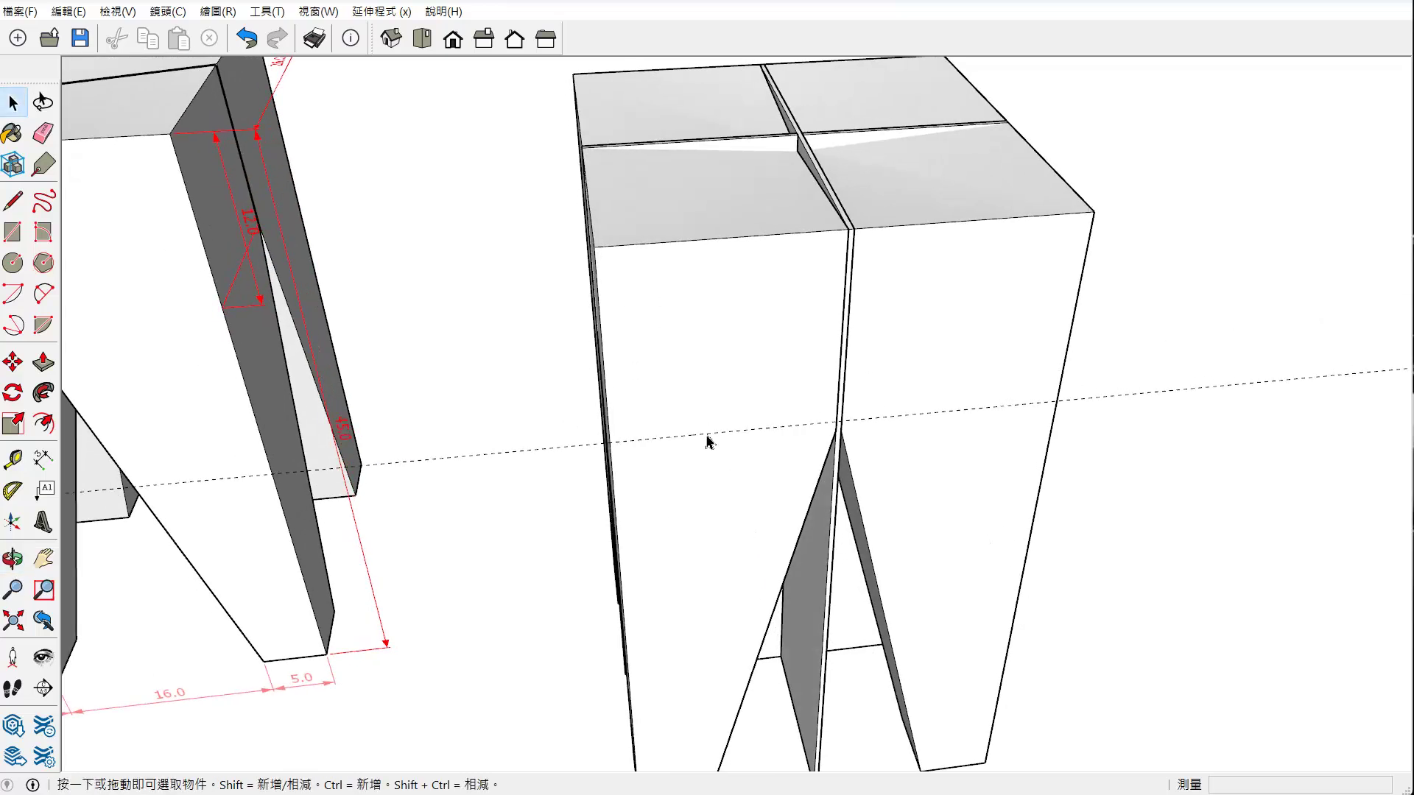
click(321, 12)
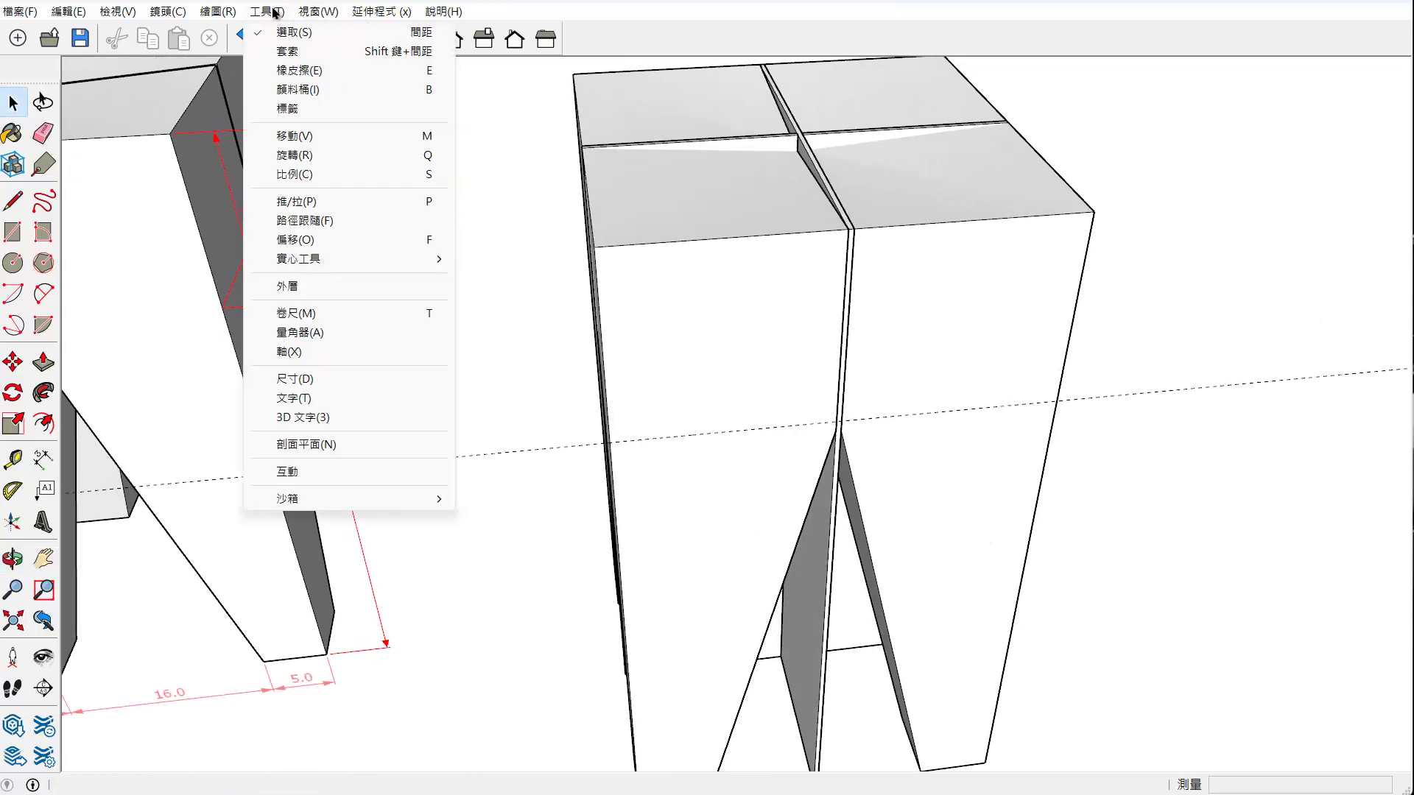
mouse_move(331, 259)
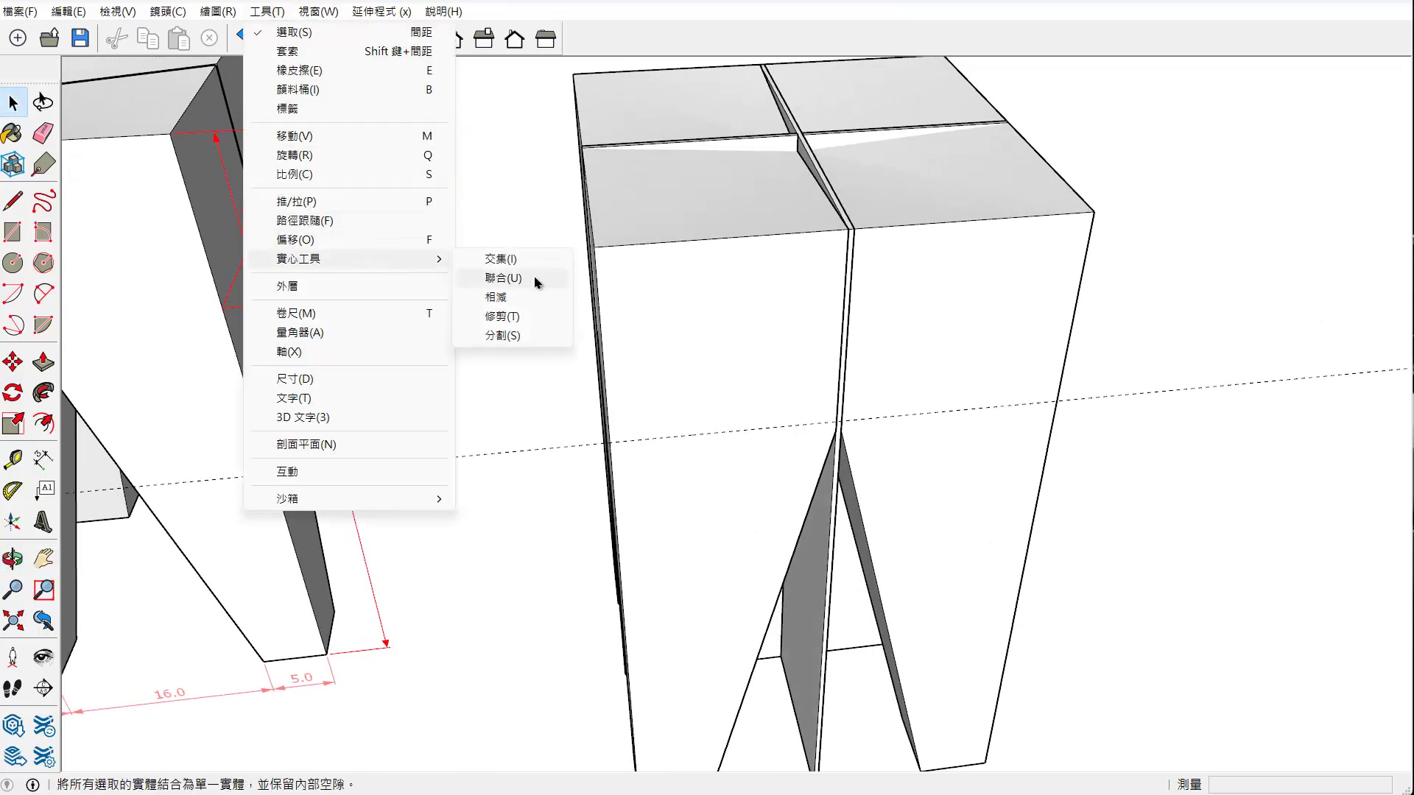
click(503, 278)
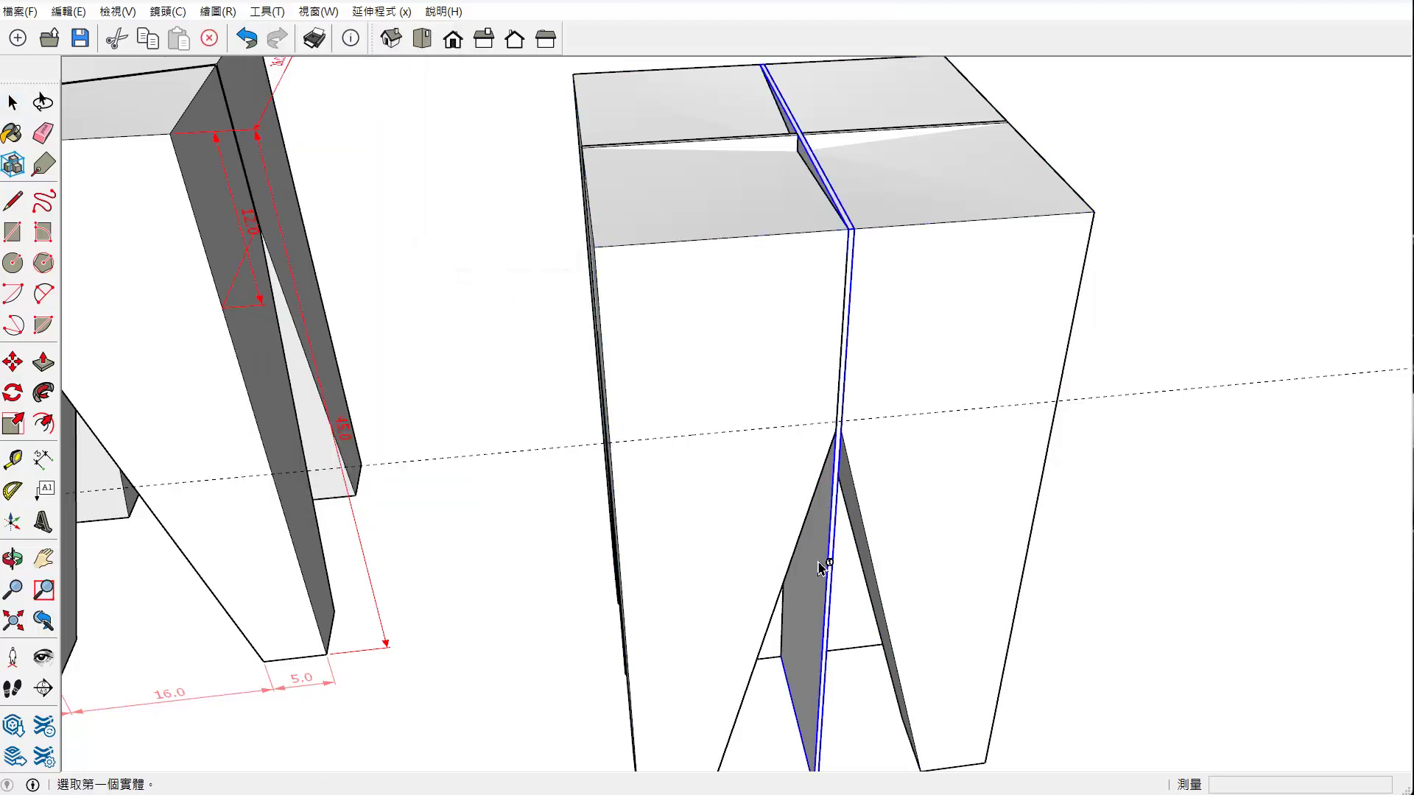
scroll(843, 189, up, 2)
scroll(782, 118, up, 2)
click(781, 117)
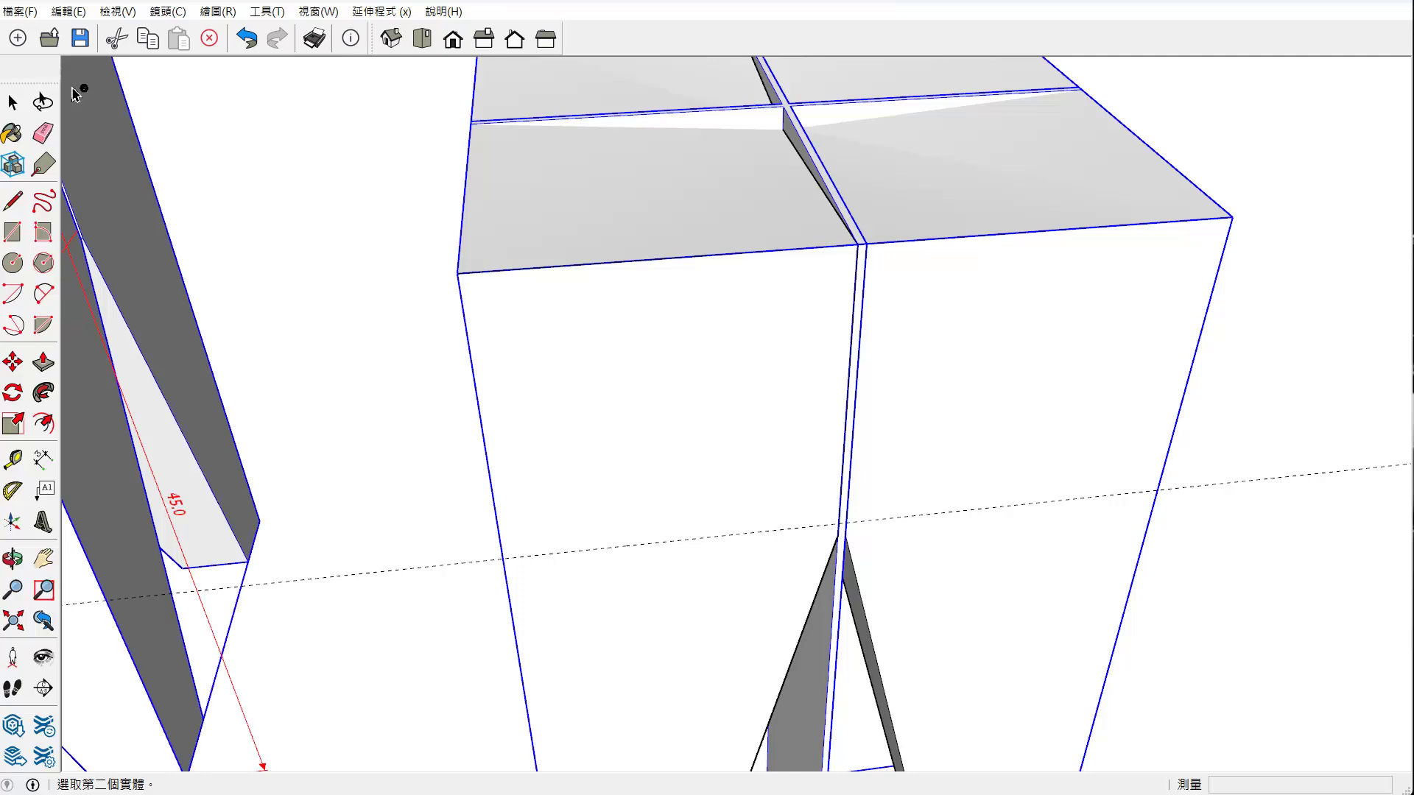
Subtract the merged slabs from the stool copy, splitting it into four tapered quarters
click(262, 15)
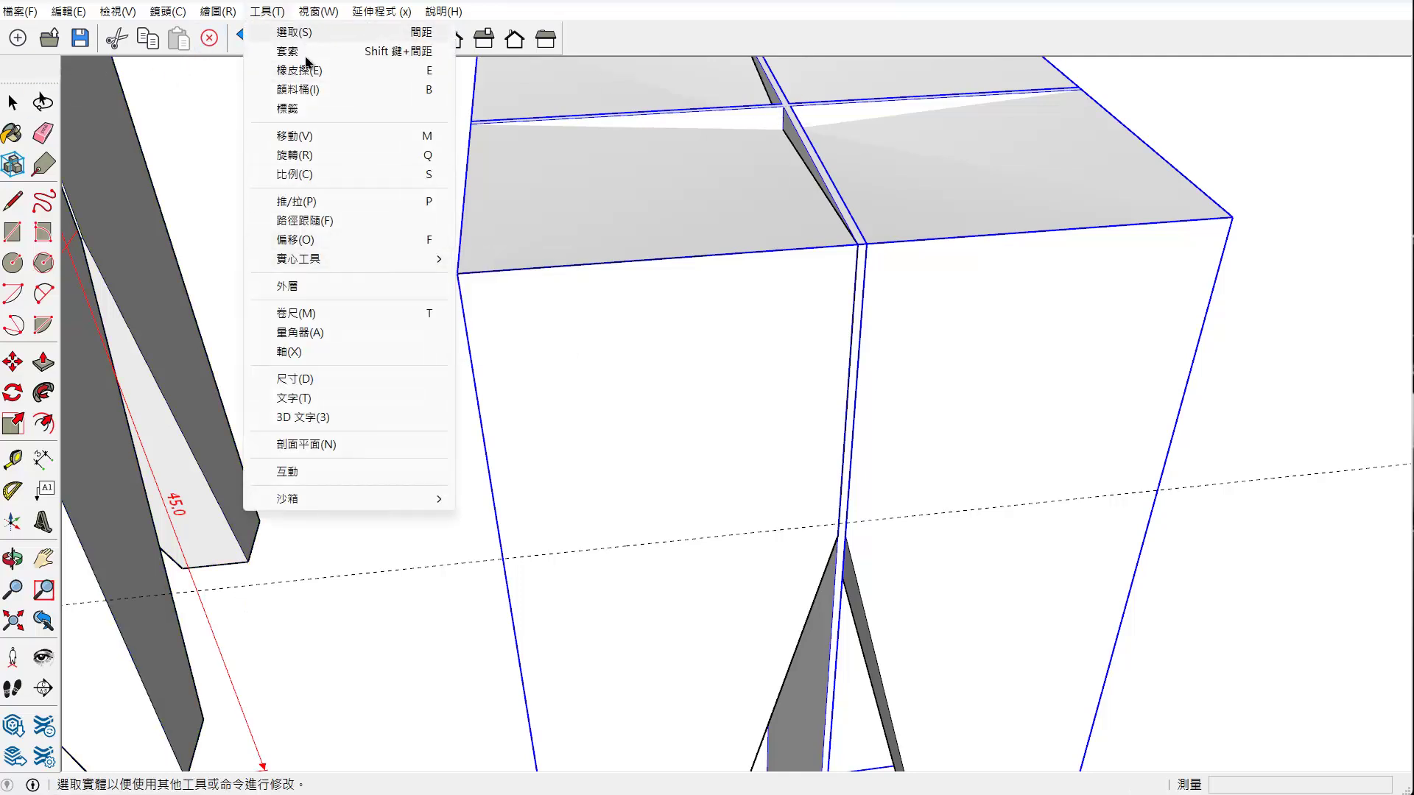
mouse_move(298, 258)
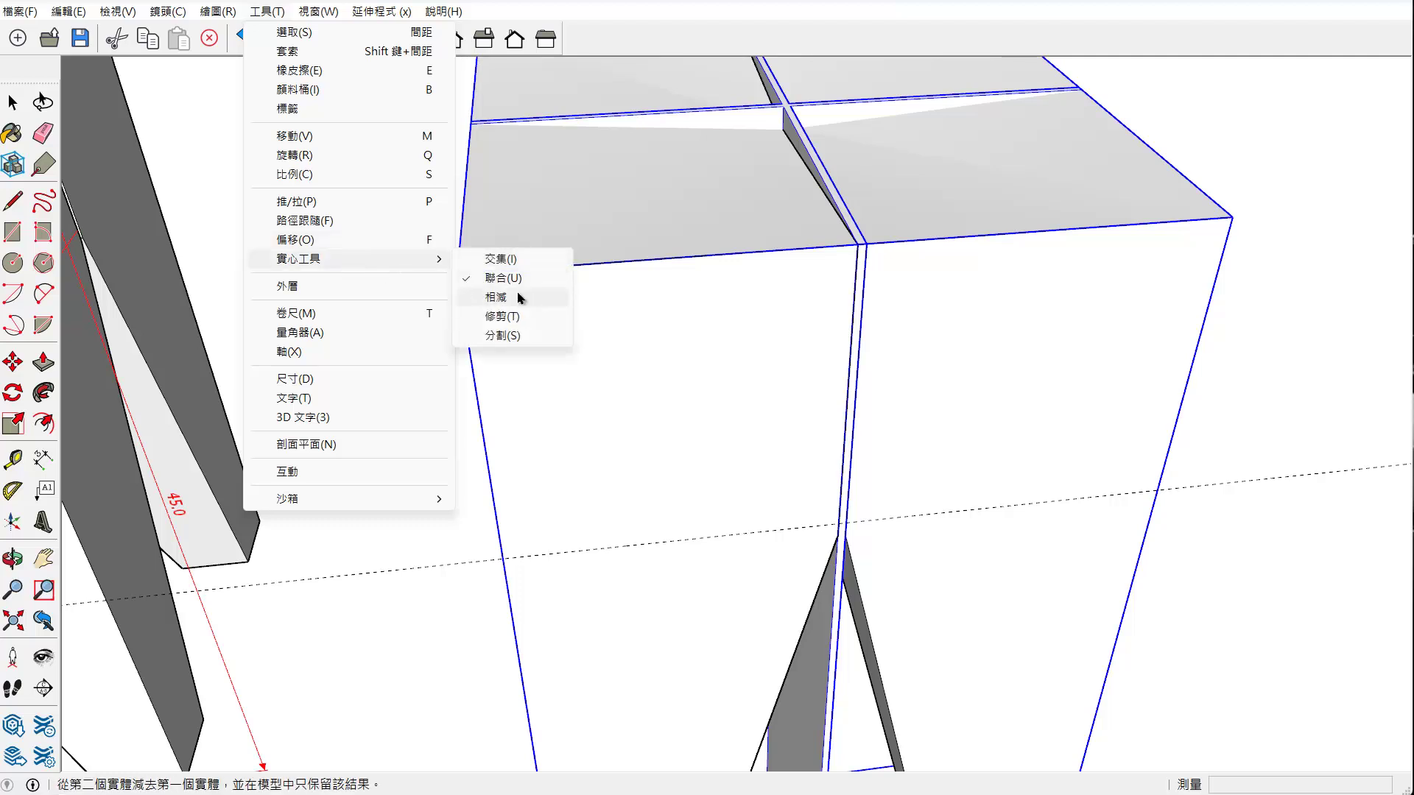
click(519, 297)
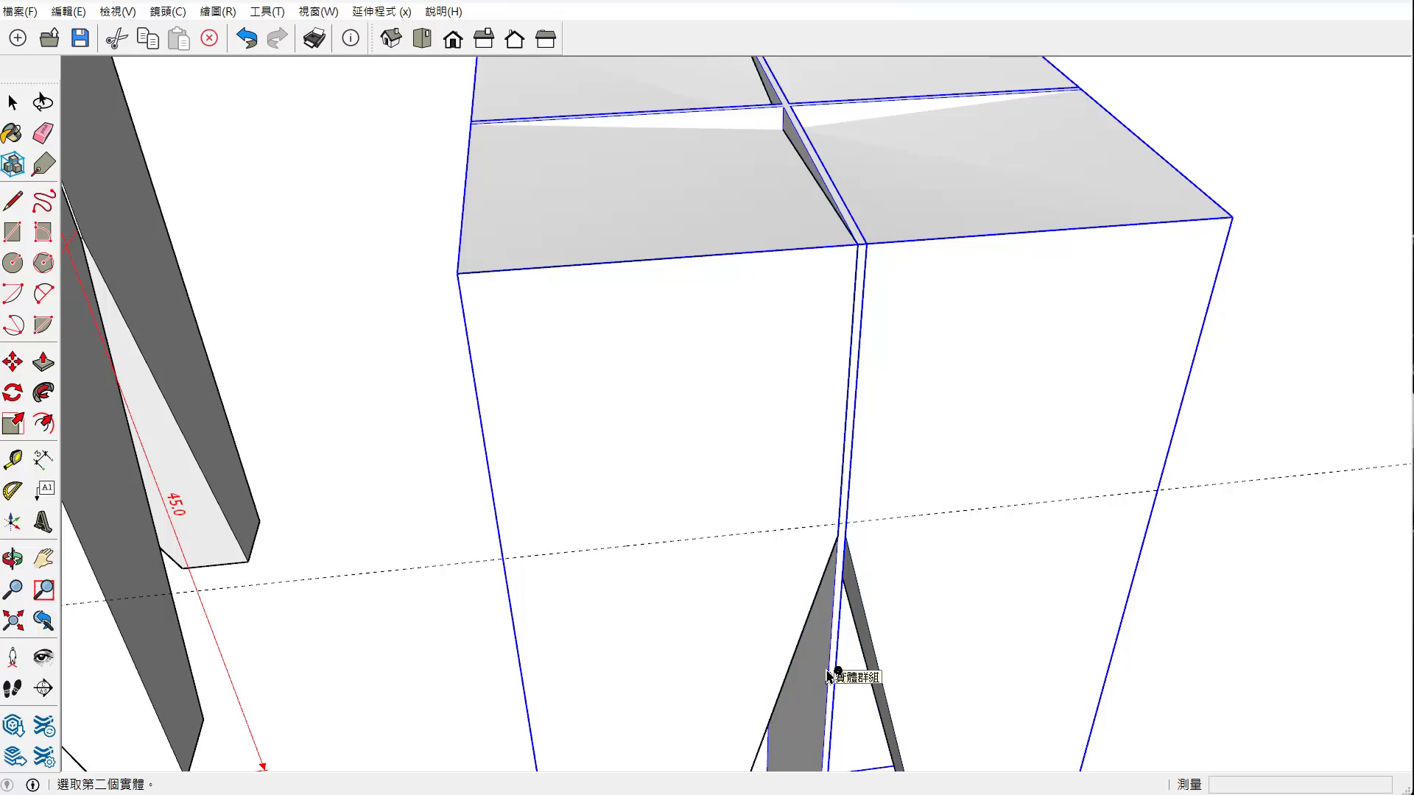
scroll(731, 491, down, 2)
scroll(731, 491, down, 2)
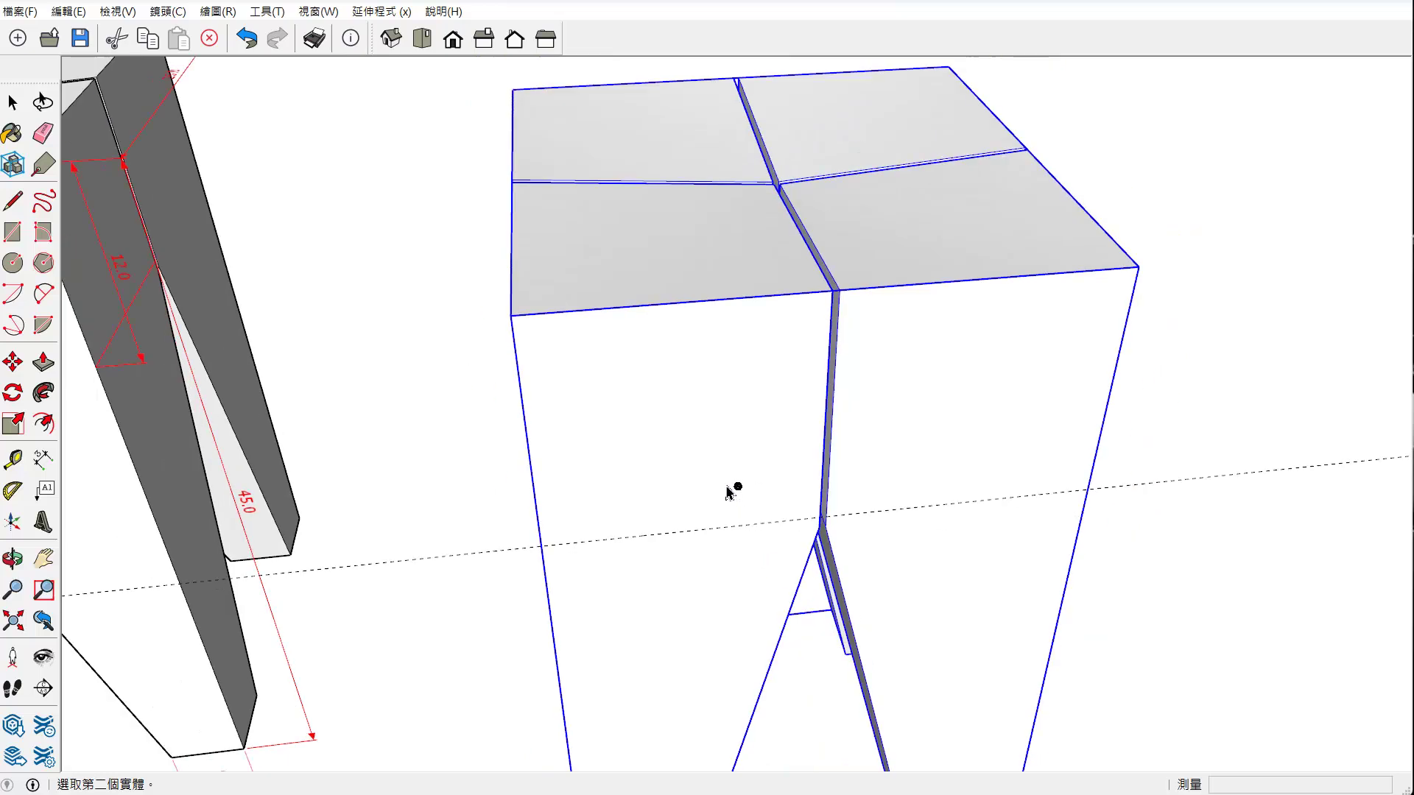
mouse_move(731, 491)
middle_down()
mouse_move(909, 536)
mouse_move(717, 444)
mouse_move(646, 357)
mouse_move(884, 426)
mouse_move(782, 468)
mouse_move(887, 480)
mouse_move(876, 451)
mouse_move(810, 441)
middle_up()
Orbit out to see both stools, deselect, and open then dismiss the Solid Tools list
mouse_move(726, 391)
middle_down()
mouse_move(744, 404)
mouse_move(701, 482)
mouse_move(836, 489)
mouse_move(788, 489)
mouse_move(766, 530)
mouse_move(961, 557)
middle_up()
click(961, 557)
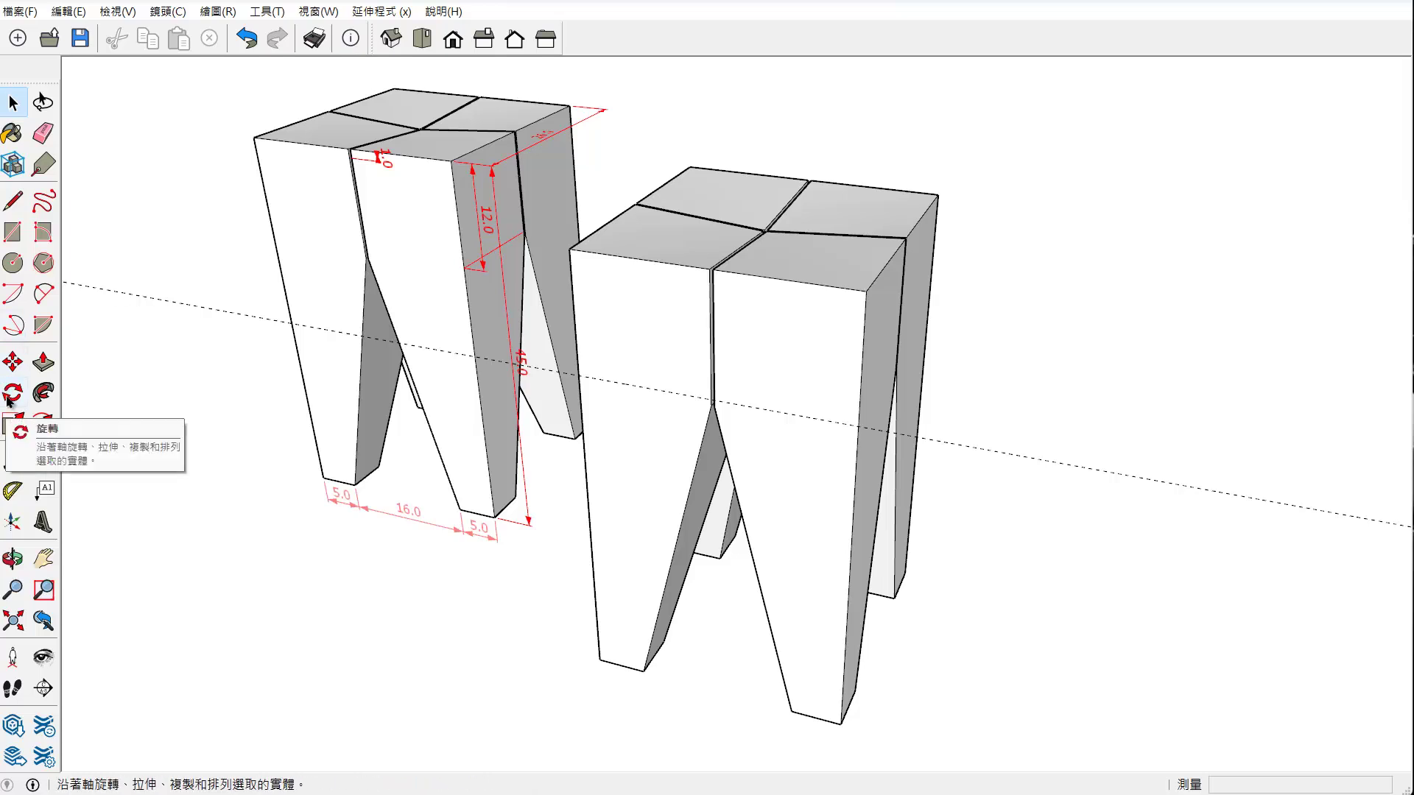
click(267, 12)
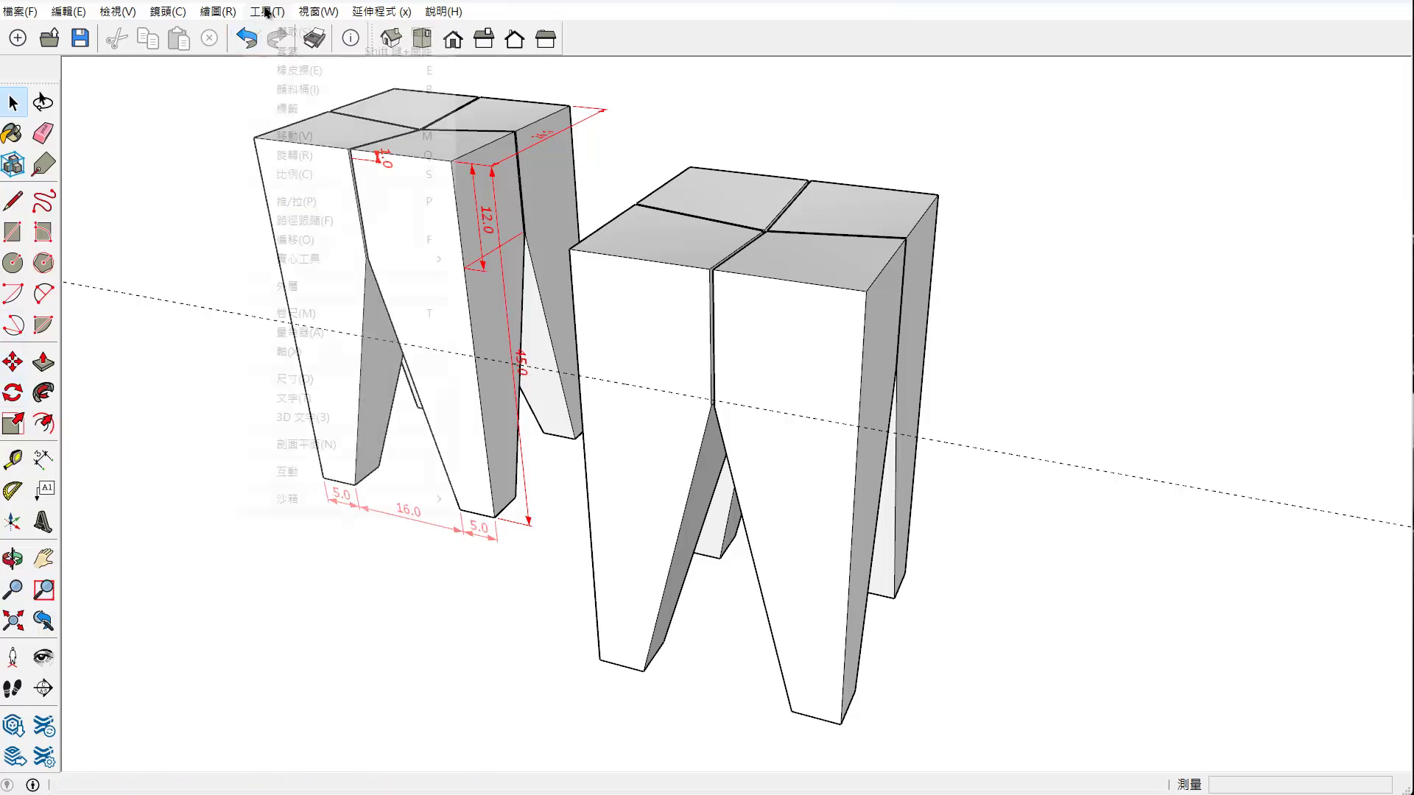
mouse_move(332, 259)
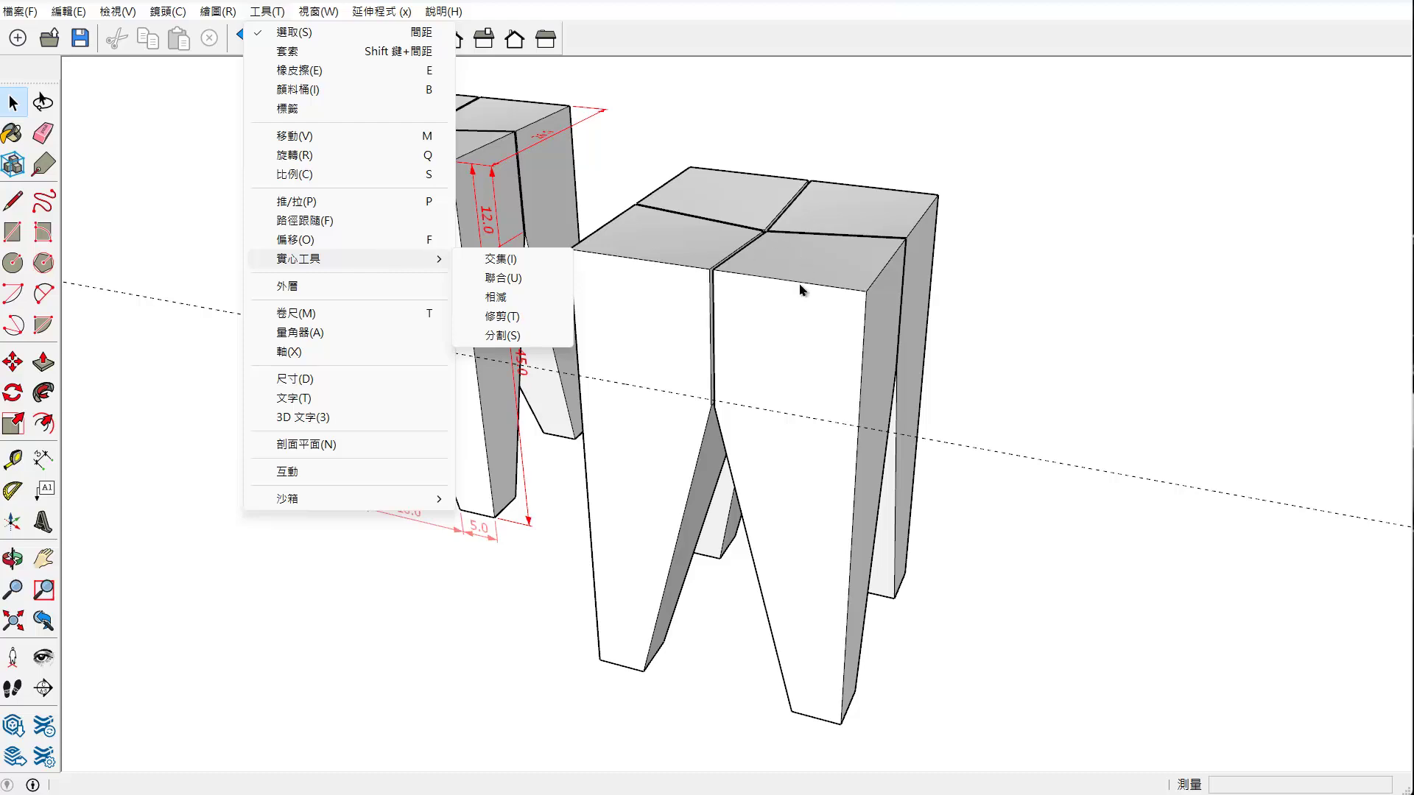
click(965, 386)
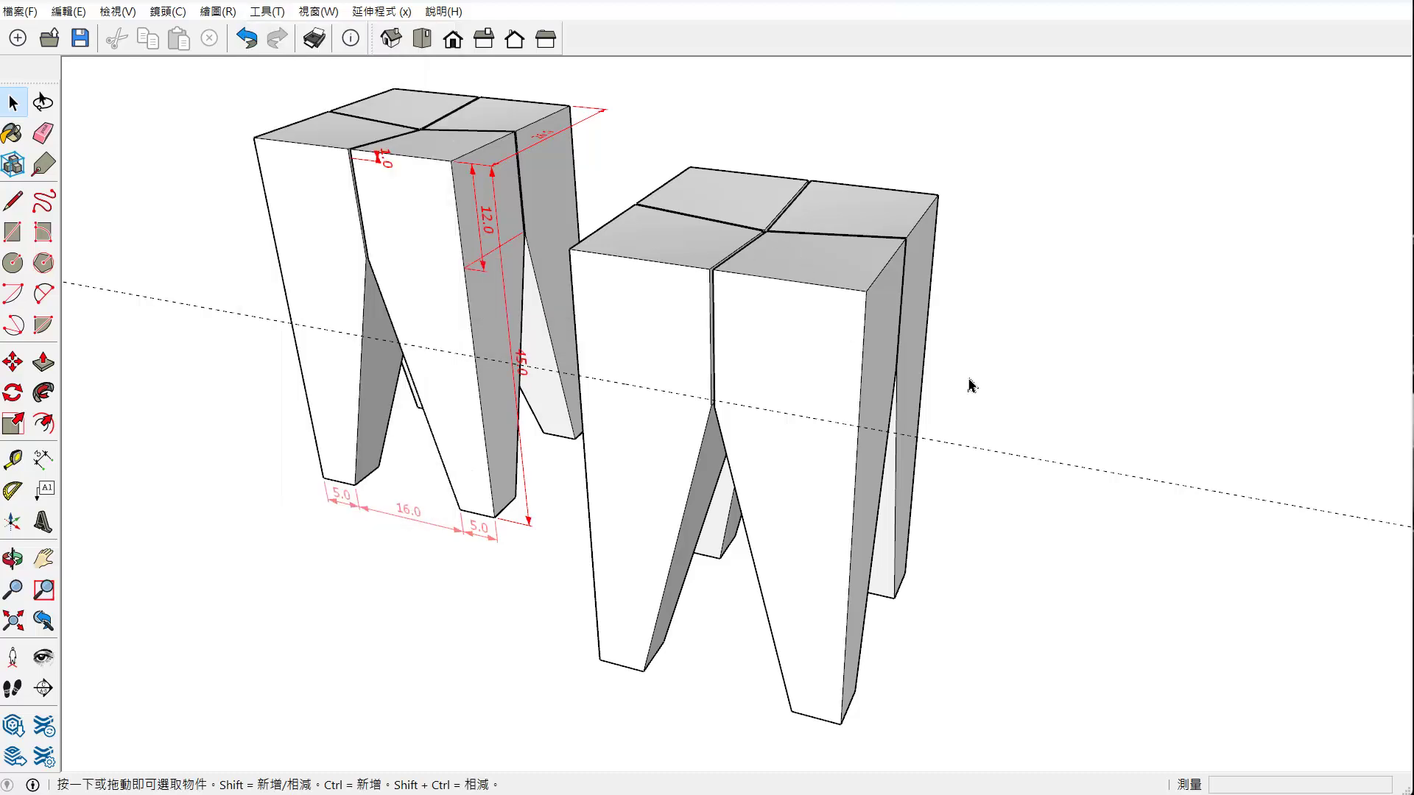